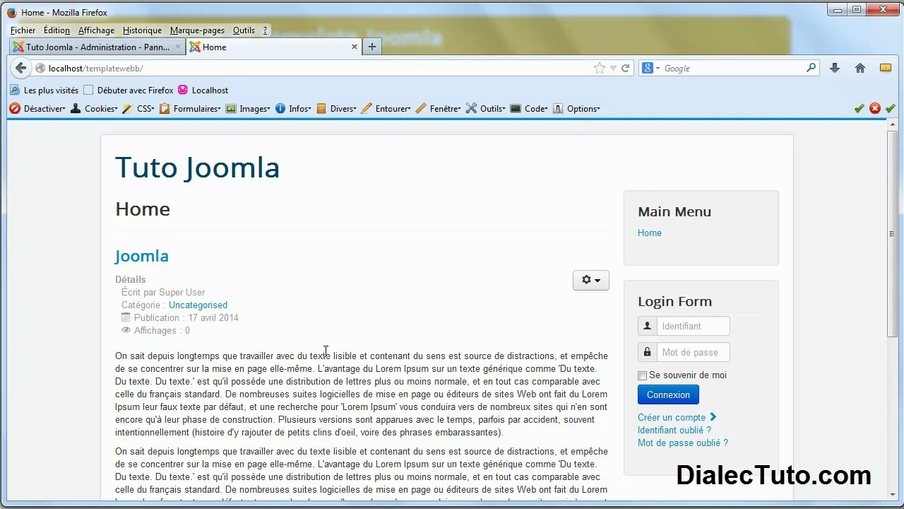
Examine the public home page, including the Joomla article and the login form
{"action": "scroll", "coordinate": [339, 353], "scroll_direction": "down", "scroll_amount": 3}
{"action": "scroll", "coordinate": [347, 359], "scroll_direction": "down", "scroll_amount": 2}
{"action": "left_click_drag", "start_coordinate": [273, 219], "coordinate": [354, 416]}
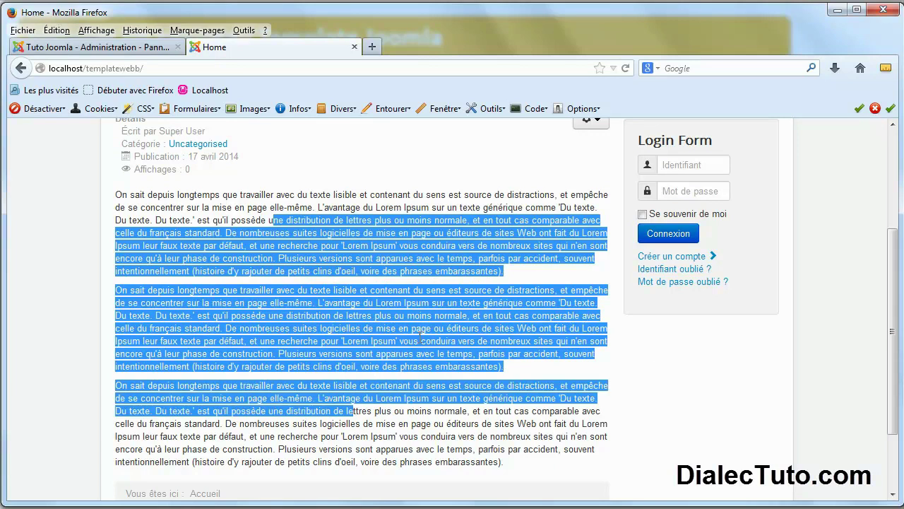
{"action": "left_click", "coordinate": [351, 351]}
{"action": "scroll", "coordinate": [171, 243], "scroll_direction": "up", "scroll_amount": 5}
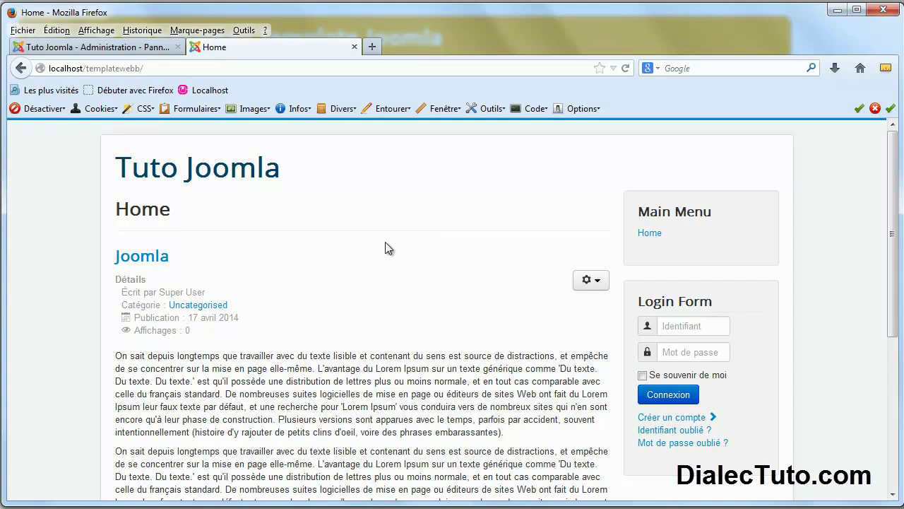
{"action": "left_click_drag", "start_coordinate": [169, 256], "coordinate": [117, 257]}
{"action": "left_click_drag", "start_coordinate": [744, 453], "coordinate": [668, 400]}
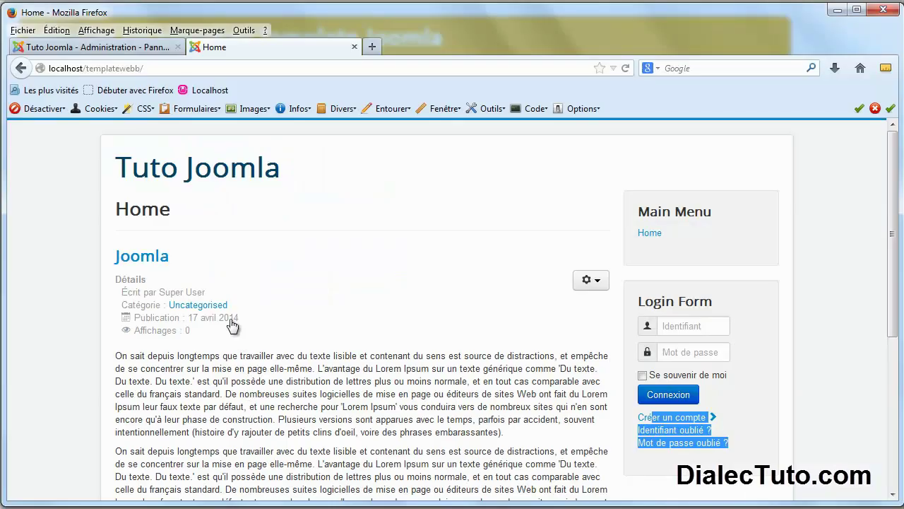
Open the template manager (Gestion des templates) in the site's administration
{"action": "left_click", "coordinate": [113, 53]}
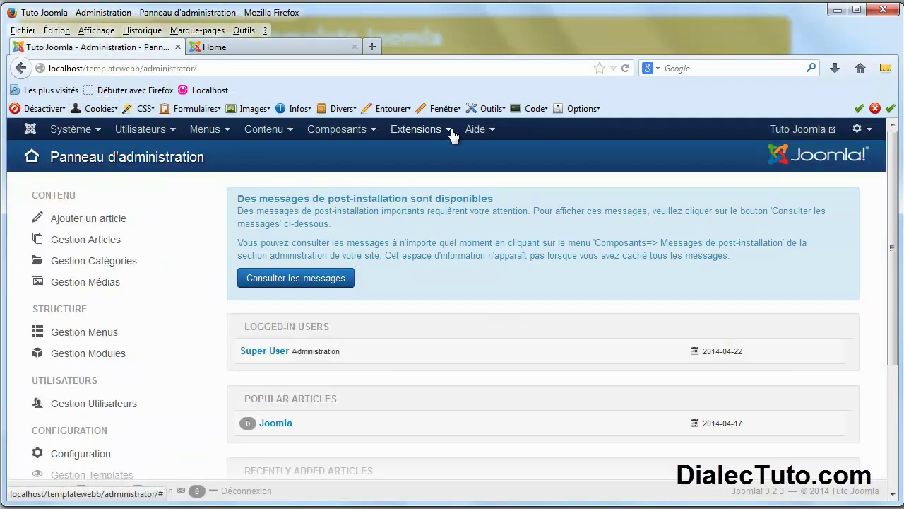
{"action": "left_click", "coordinate": [451, 131]}
{"action": "left_click", "coordinate": [486, 219]}
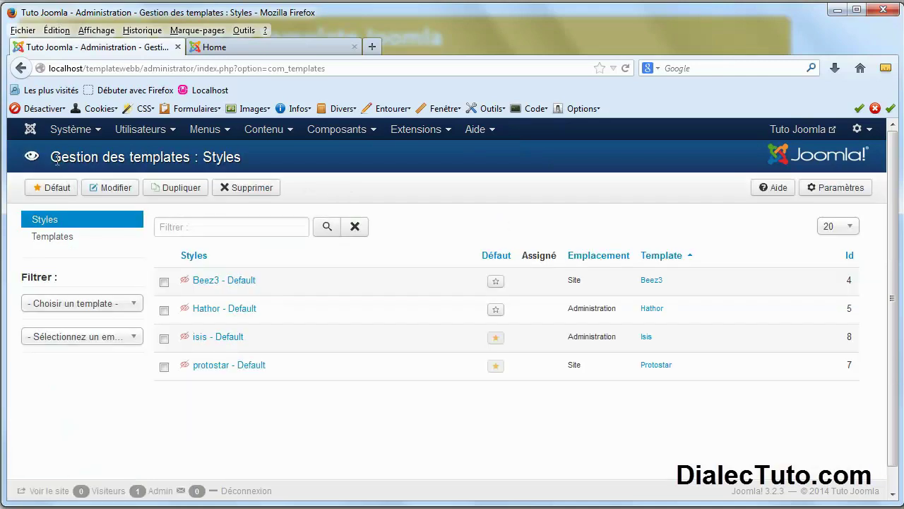
{"action": "left_click_drag", "start_coordinate": [50, 157], "coordinate": [189, 157]}
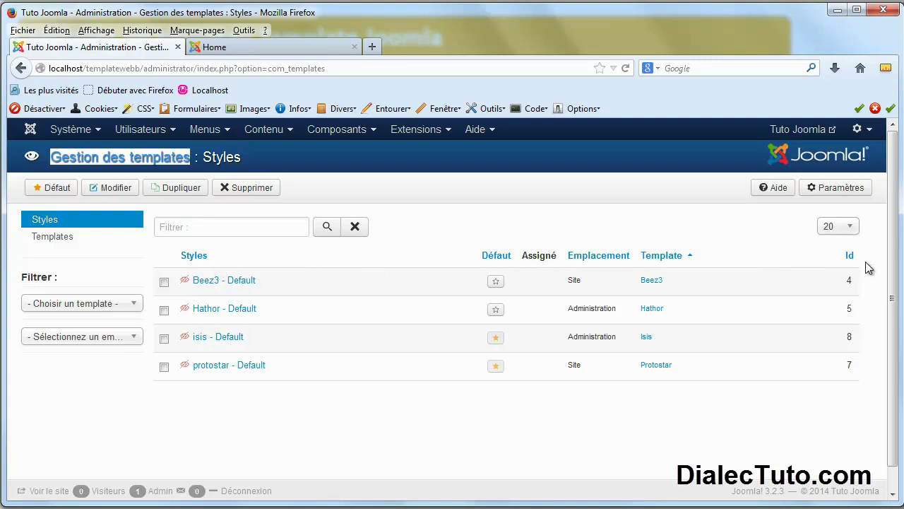
Examine the Emplacement and Défaut columns to see which styles belong to the site or administration and which are default
{"action": "left_click_drag", "start_coordinate": [635, 260], "coordinate": [570, 264]}
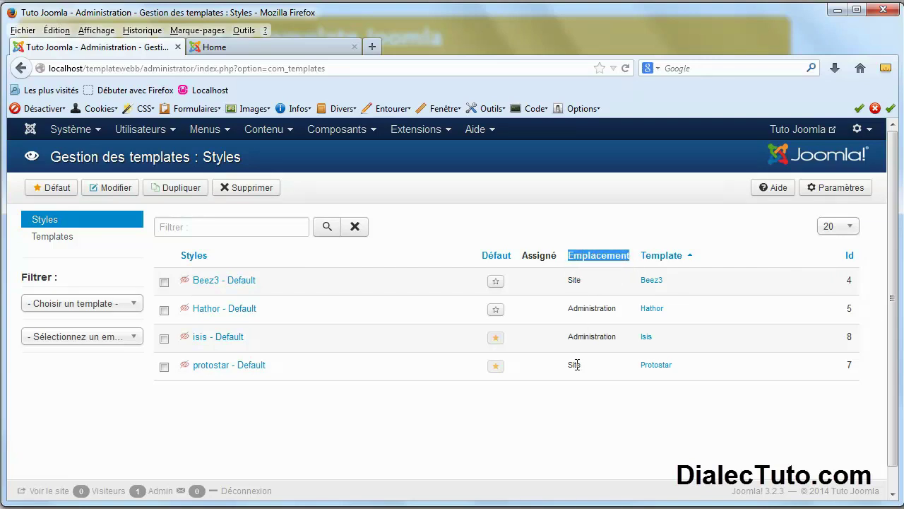
{"action": "double_click", "coordinate": [574, 280]}
{"action": "double_click", "coordinate": [589, 311]}
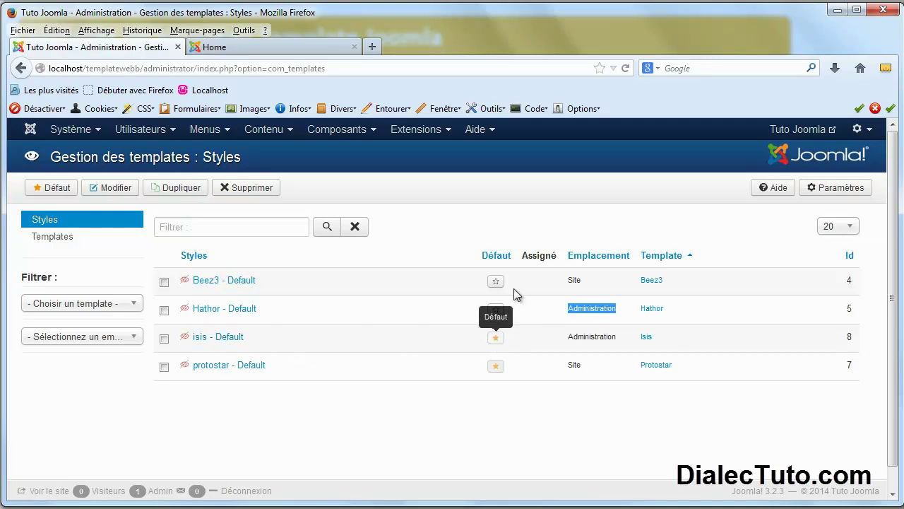
{"action": "left_click_drag", "start_coordinate": [515, 262], "coordinate": [480, 266]}
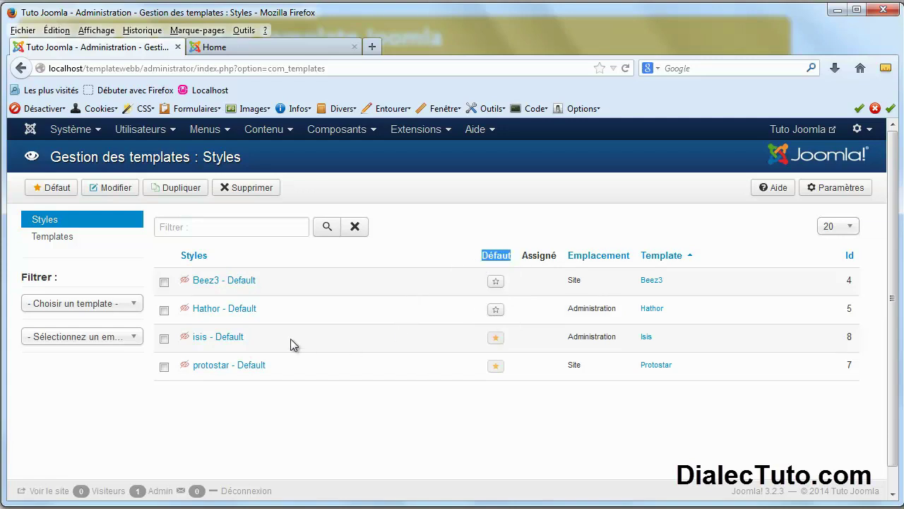
Try Hathor as the default administration style and switch the default back to isis
{"action": "left_click", "coordinate": [495, 310]}
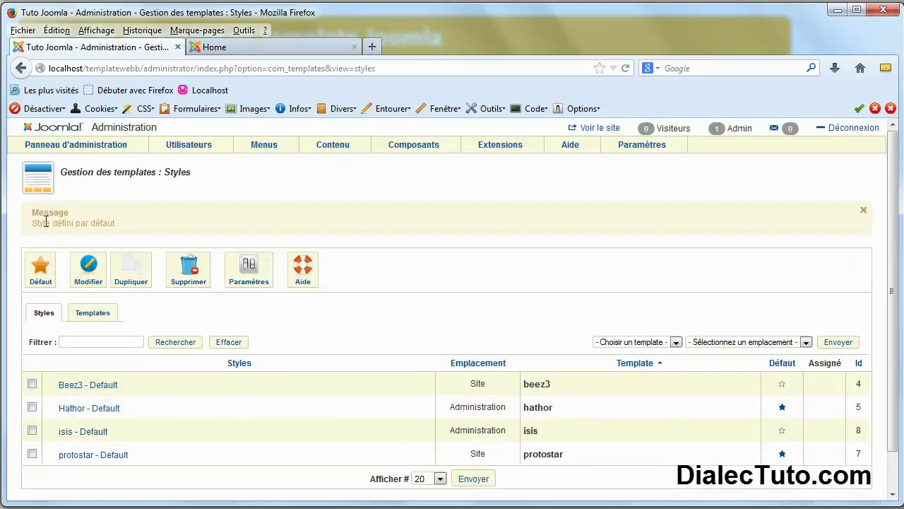
{"action": "left_click_drag", "start_coordinate": [41, 222], "coordinate": [124, 224]}
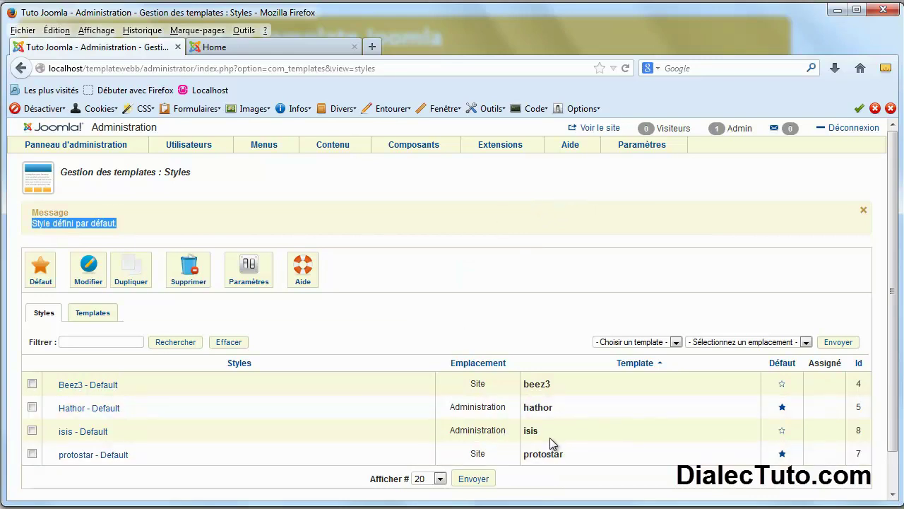
{"action": "double_click", "coordinate": [528, 435]}
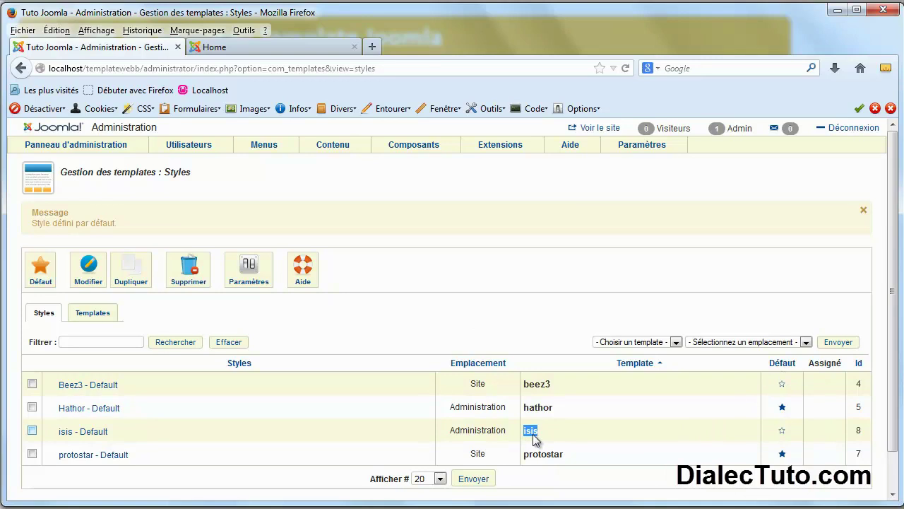
{"action": "left_click", "coordinate": [783, 434]}
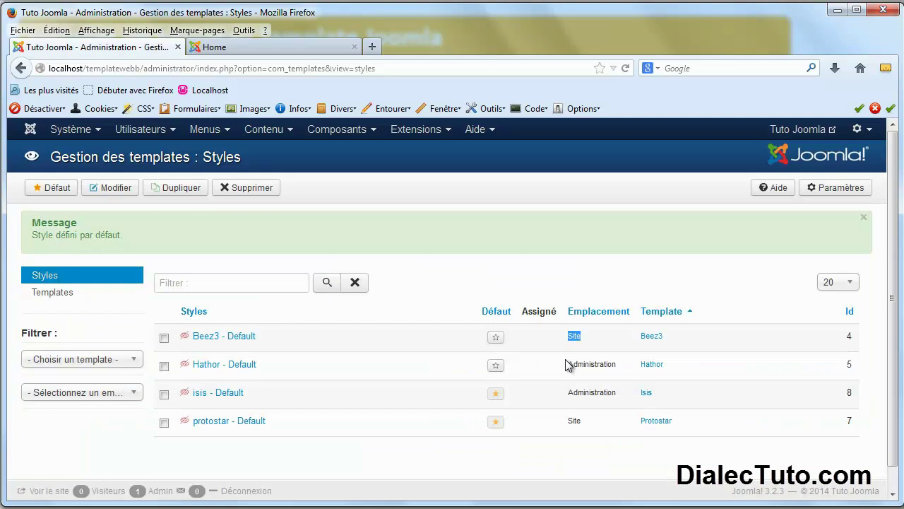
Set Beez3 as the default site style and reload the public home page to view it
{"action": "left_click", "coordinate": [302, 49]}
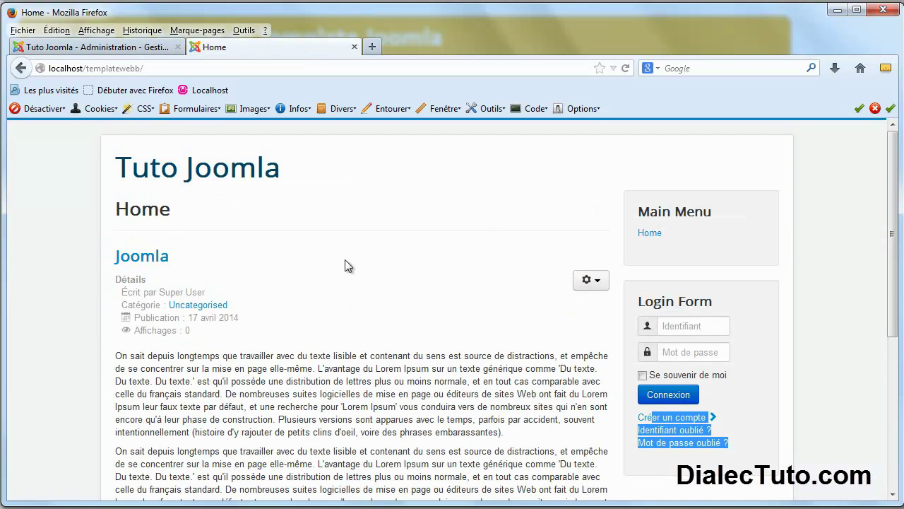
{"action": "left_click", "coordinate": [116, 47]}
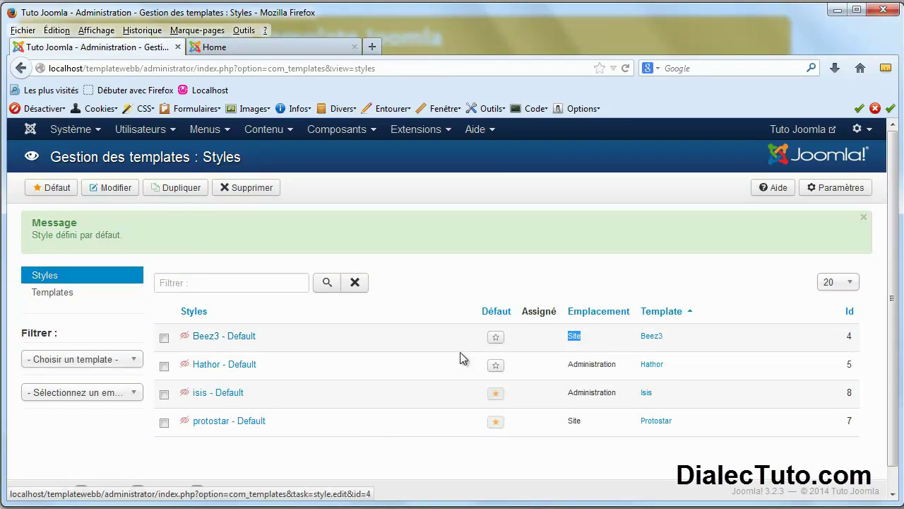
{"action": "left_click", "coordinate": [496, 338]}
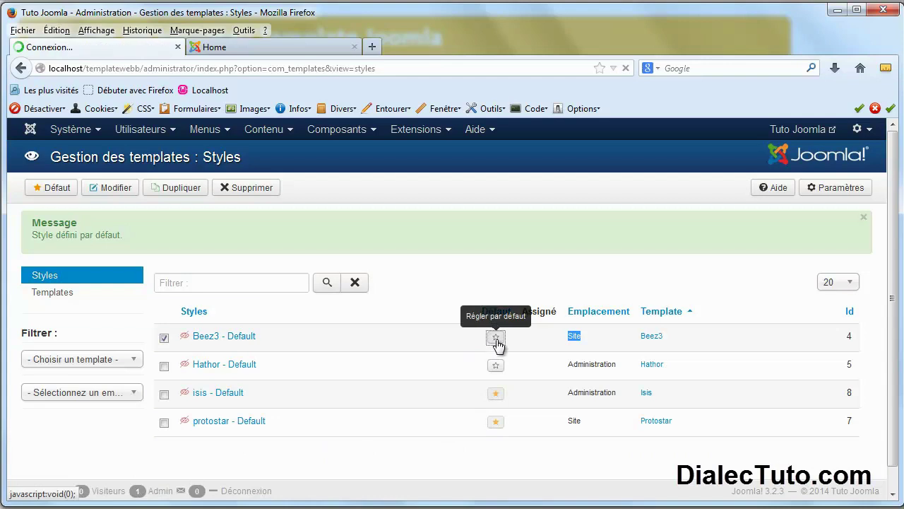
{"action": "left_click", "coordinate": [316, 48]}
{"action": "left_click", "coordinate": [625, 68]}
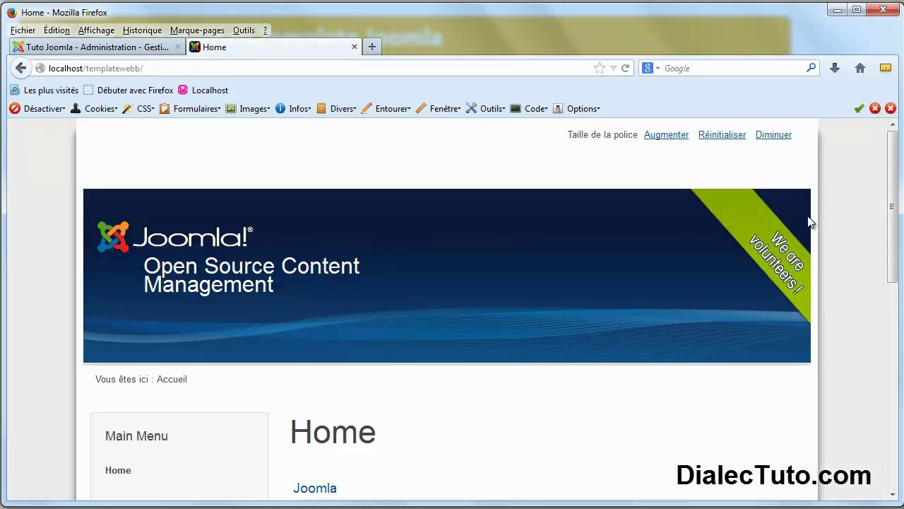
{"action": "mouse_move", "coordinate": [894, 158]}
{"action": "left_mouse_down"}
{"action": "mouse_move", "coordinate": [894, 377]}
{"action": "mouse_move", "coordinate": [886, 153]}
{"action": "left_mouse_up"}
Set protostar as the default site style and reload the public home page
{"action": "left_click", "coordinate": [149, 49]}
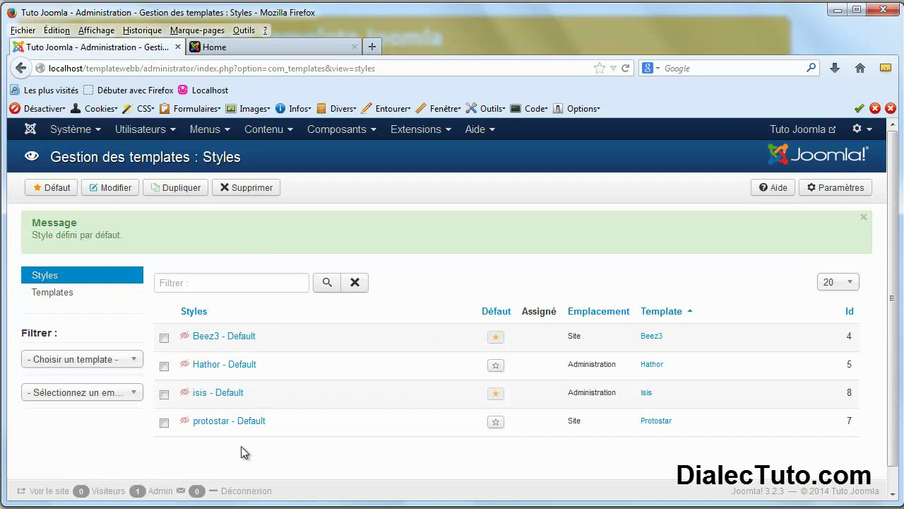
{"action": "left_click", "coordinate": [495, 421]}
{"action": "left_click", "coordinate": [325, 50]}
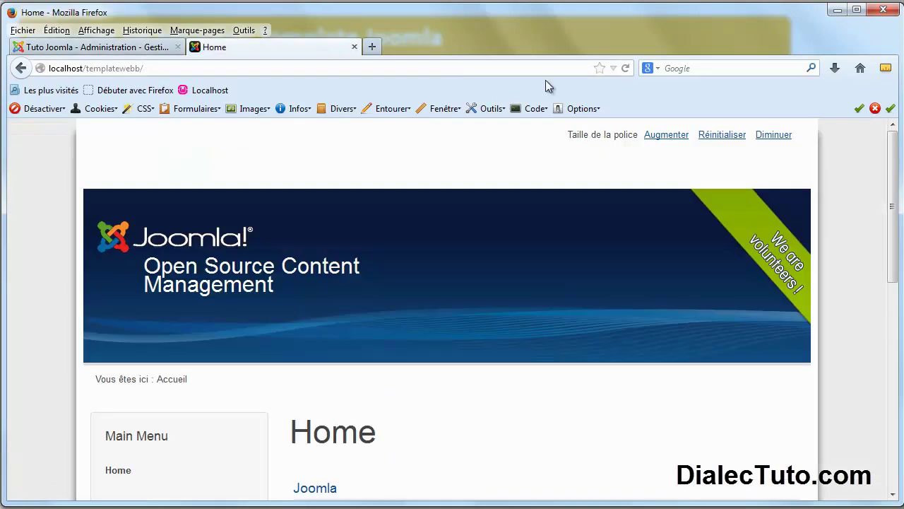
{"action": "left_click", "coordinate": [626, 67]}
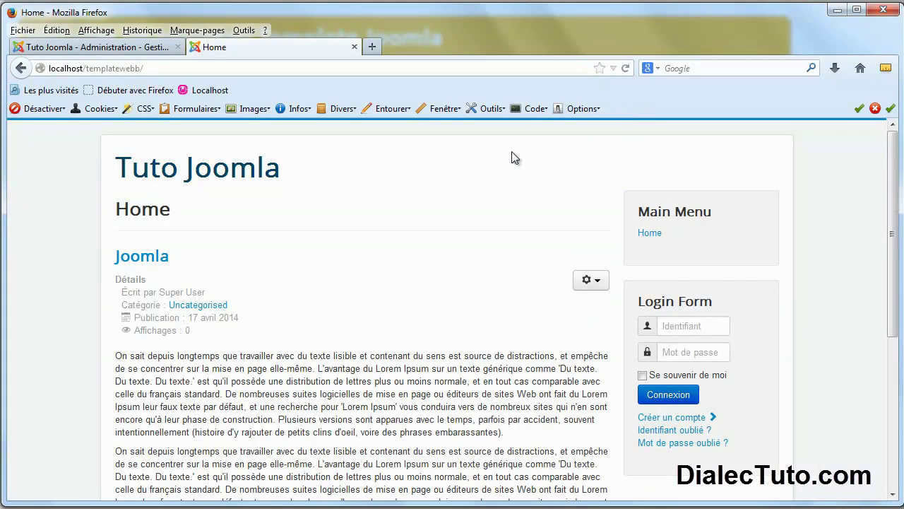
Return to the administration, open the Templates list of the template manager and read the preview note for Beez3
{"action": "left_click", "coordinate": [836, 12]}
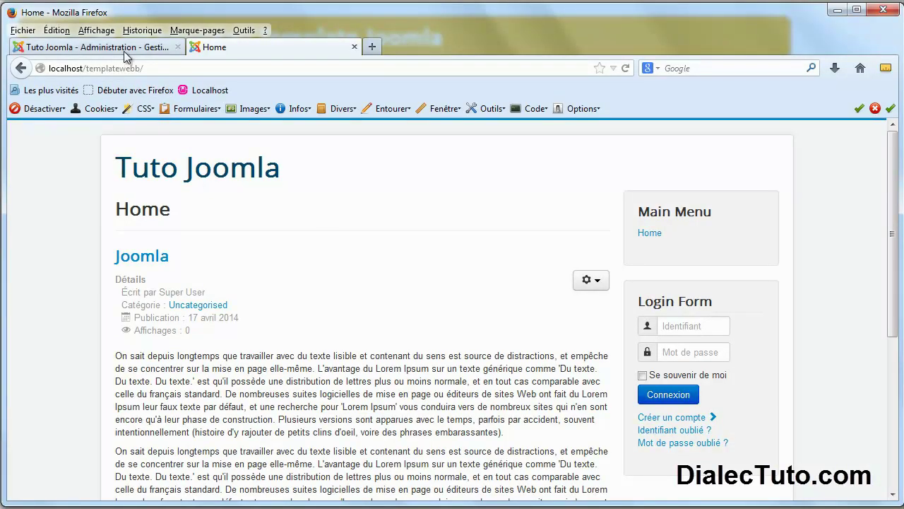
{"action": "left_click", "coordinate": [124, 50]}
{"action": "left_click_drag", "start_coordinate": [50, 157], "coordinate": [191, 158]}
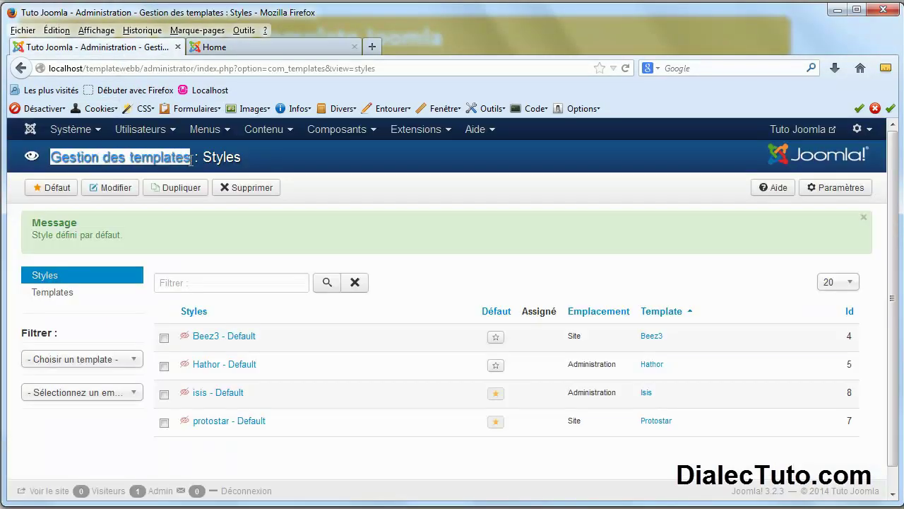
{"action": "left_click", "coordinate": [68, 297]}
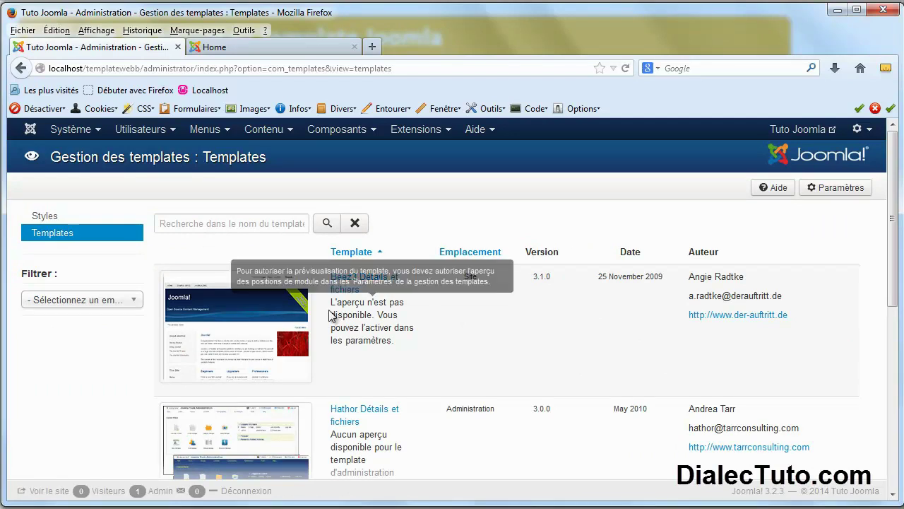
{"action": "left_click_drag", "start_coordinate": [331, 304], "coordinate": [400, 352]}
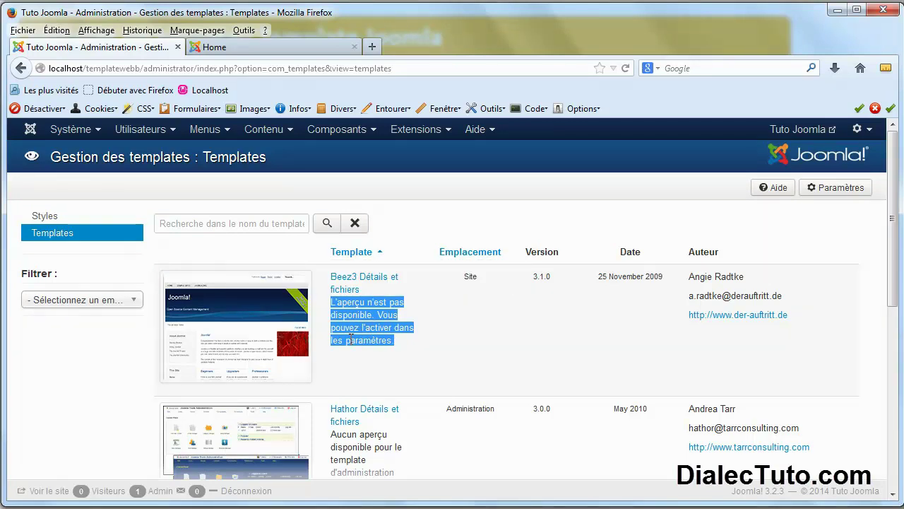
Enable module position preview (Prévisualisez la position des modules) in the template manager parameters, and save and close them
{"action": "left_click", "coordinate": [833, 191]}
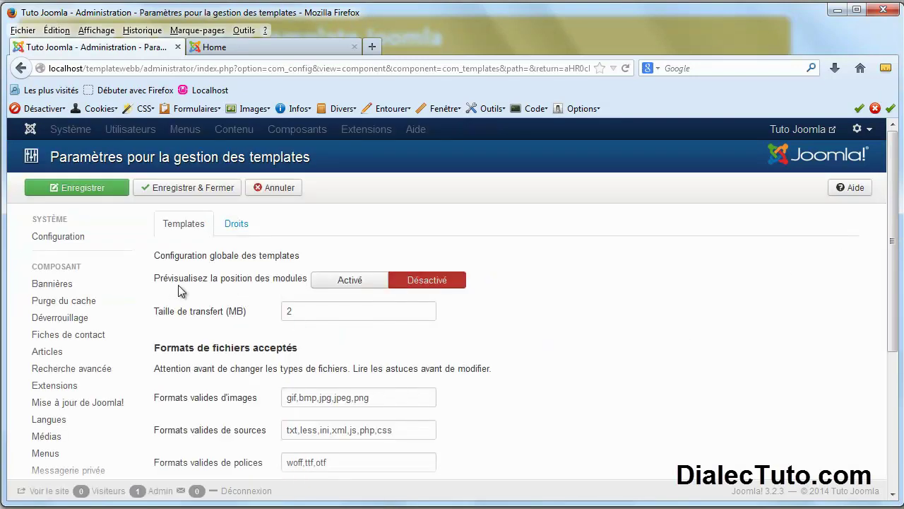
{"action": "left_click", "coordinate": [349, 286]}
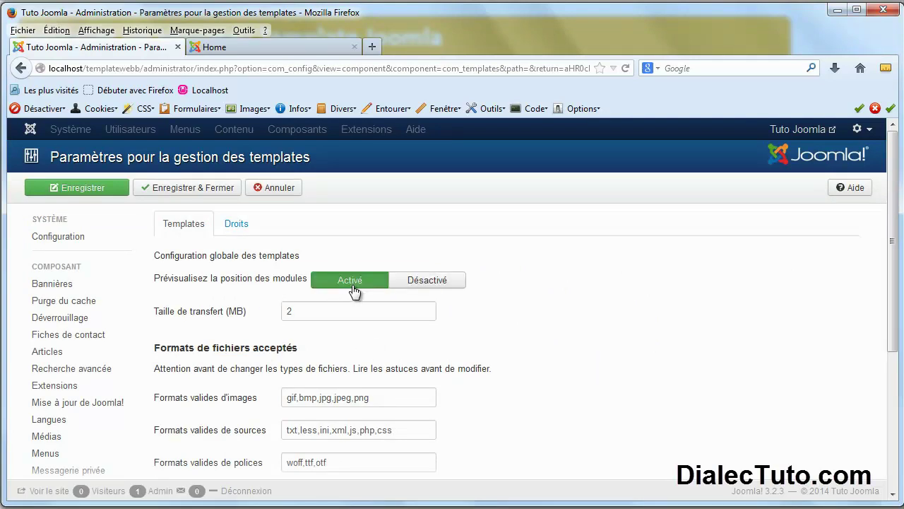
{"action": "left_click", "coordinate": [180, 193]}
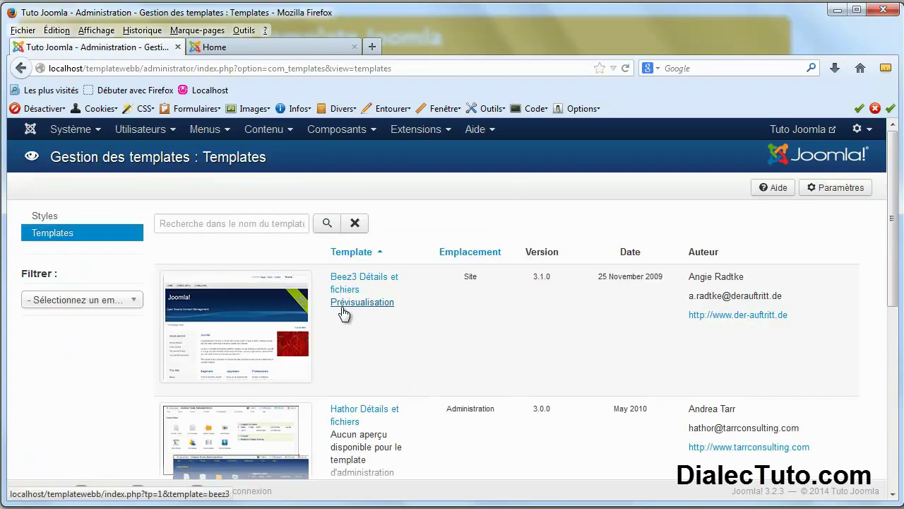
Open the Protostar template's preview with module positions and compare it with the normal home page
{"action": "left_click_drag", "start_coordinate": [892, 171], "coordinate": [889, 343]}
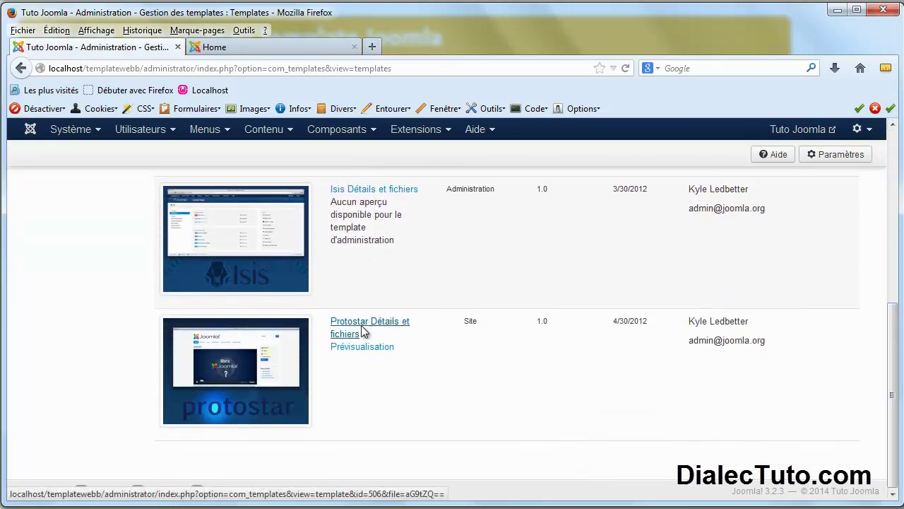
{"action": "left_click", "coordinate": [372, 351]}
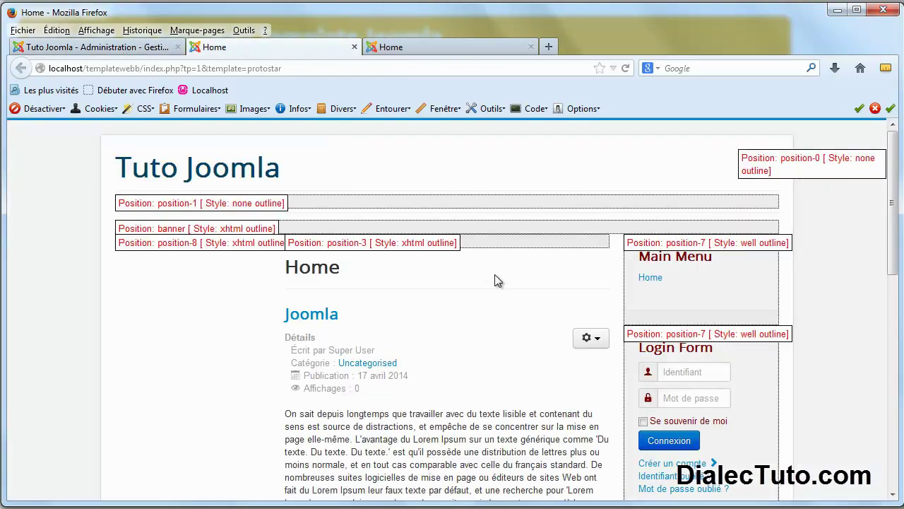
{"action": "left_click", "coordinate": [458, 48]}
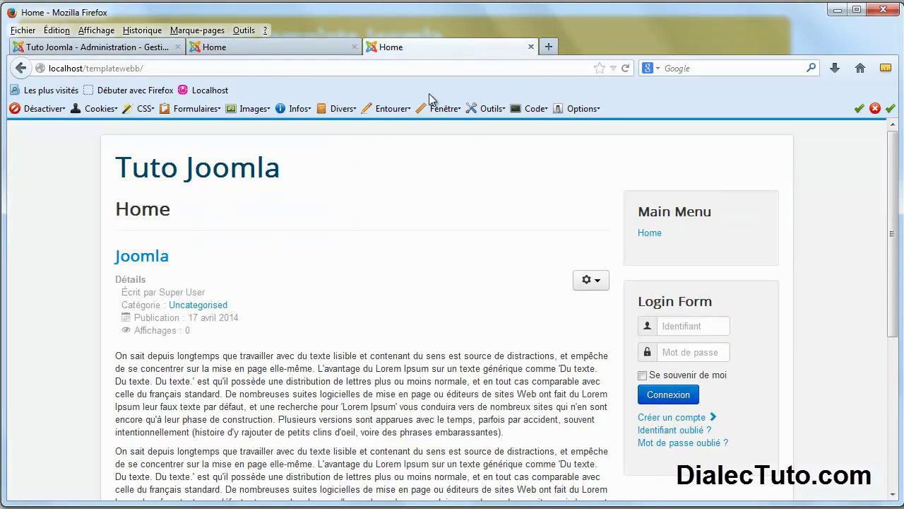
{"action": "left_click", "coordinate": [311, 45]}
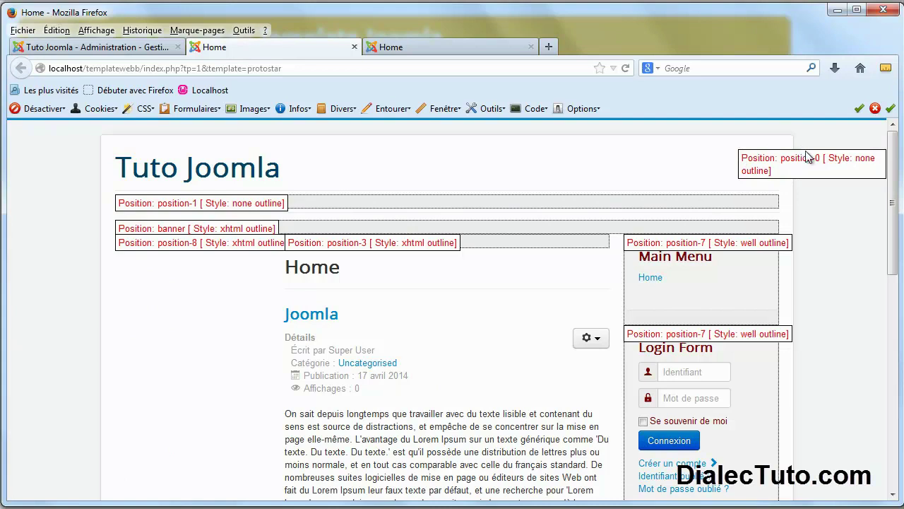
Examine the module position labels in the Protostar preview, including position-0, position-1, banner and position-8
{"action": "left_click_drag", "start_coordinate": [824, 161], "coordinate": [786, 163]}
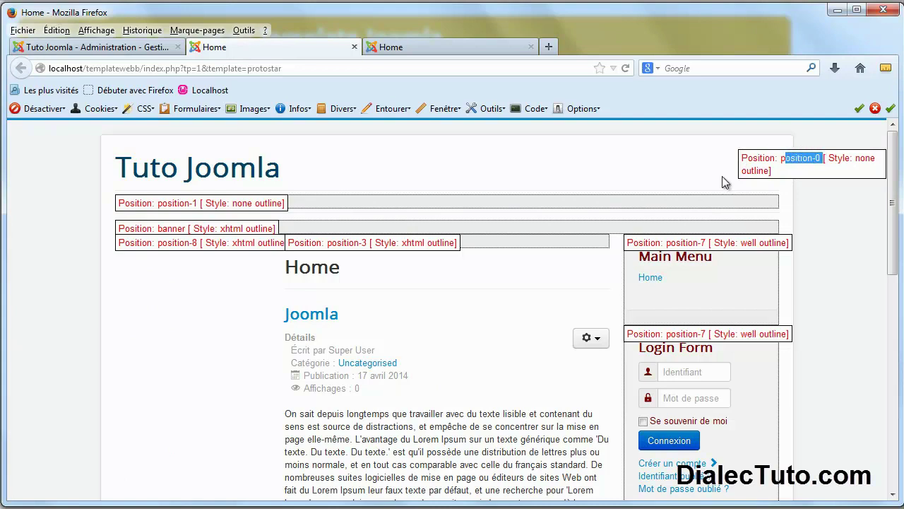
{"action": "left_click_drag", "start_coordinate": [199, 203], "coordinate": [173, 243]}
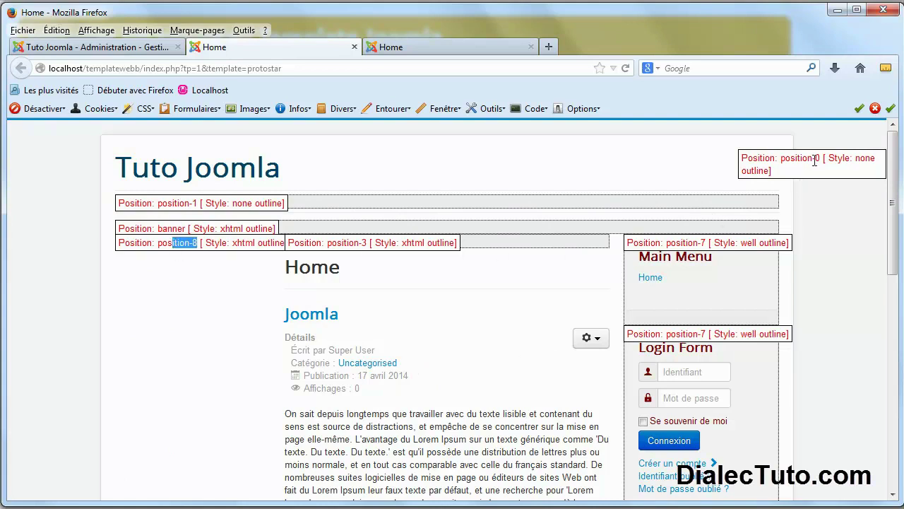
{"action": "left_click_drag", "start_coordinate": [822, 157], "coordinate": [789, 158]}
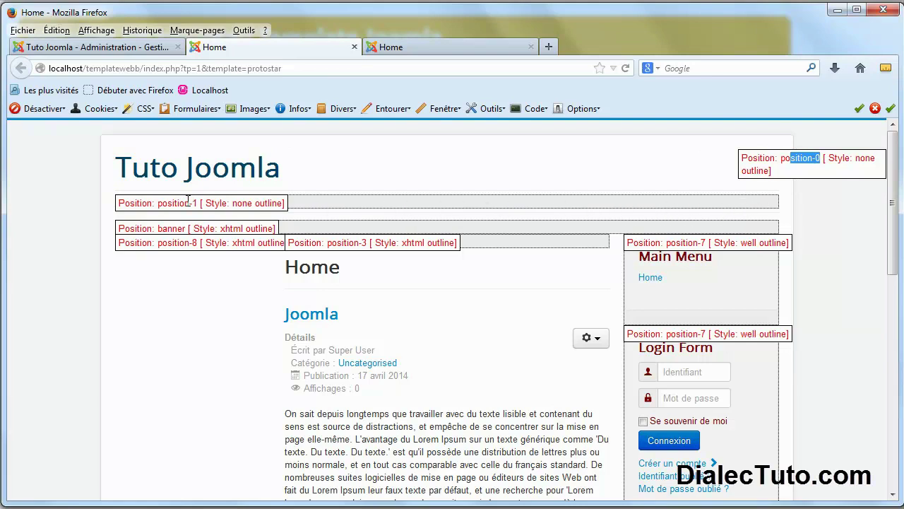
{"action": "left_click_drag", "start_coordinate": [199, 204], "coordinate": [177, 229]}
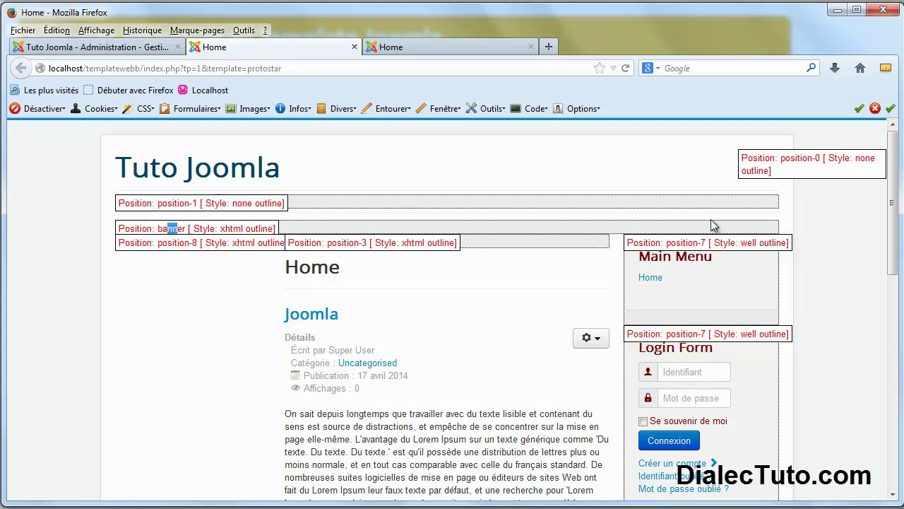
Examine the position-8 and position-3 labels in the Protostar preview, and the Main Menu and Login Form modules on the normal home page
{"action": "left_click_drag", "start_coordinate": [201, 242], "coordinate": [179, 243]}
{"action": "left_click_drag", "start_coordinate": [337, 243], "coordinate": [368, 243]}
{"action": "scroll", "coordinate": [377, 323], "scroll_direction": "down", "scroll_amount": 2}
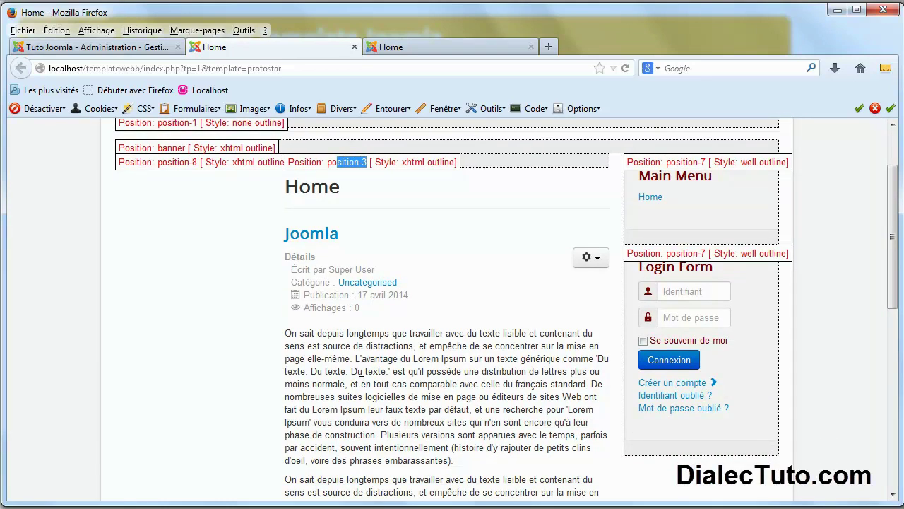
{"action": "left_click", "coordinate": [482, 48]}
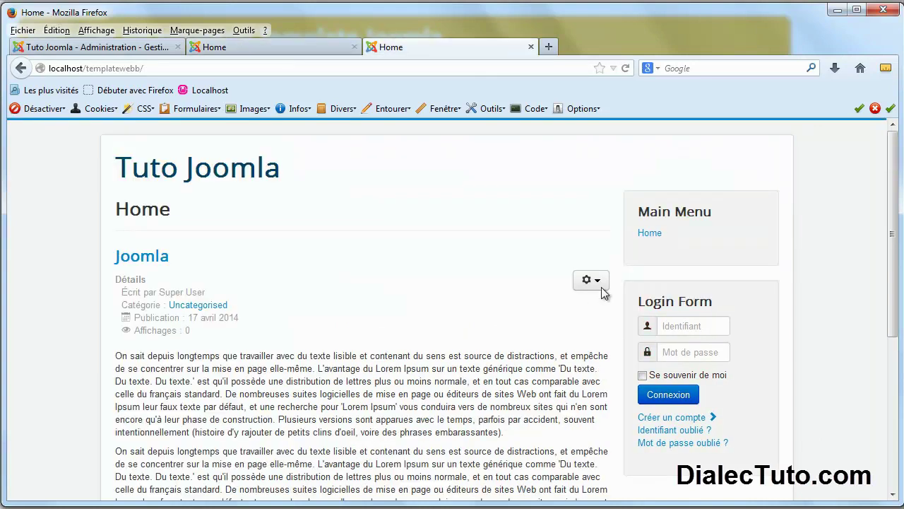
{"action": "left_click_drag", "start_coordinate": [715, 213], "coordinate": [647, 214]}
{"action": "left_click_drag", "start_coordinate": [715, 302], "coordinate": [637, 302]}
Return to the Protostar preview and examine the position labels above Main Menu and Login Form, and the position-8 label
{"action": "left_click", "coordinate": [325, 48]}
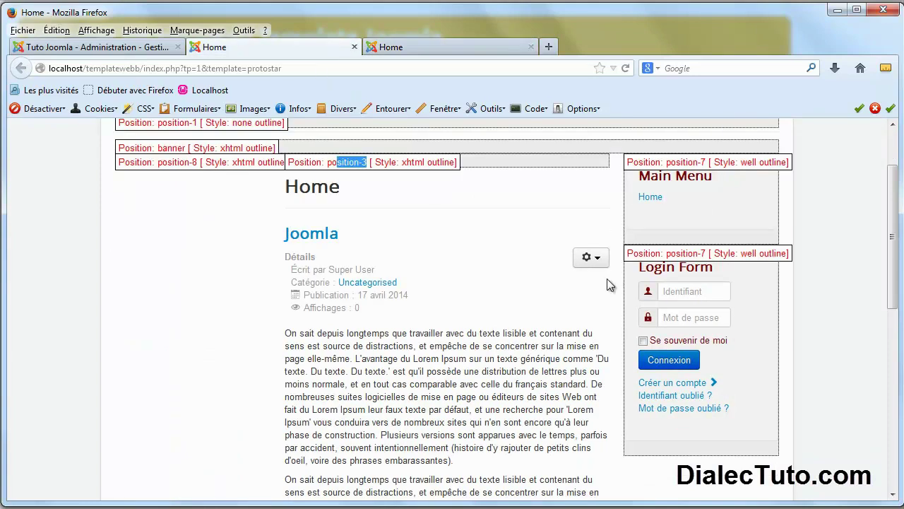
{"action": "left_click_drag", "start_coordinate": [706, 253], "coordinate": [677, 252]}
{"action": "left_click_drag", "start_coordinate": [706, 161], "coordinate": [670, 161]}
{"action": "scroll", "coordinate": [629, 332], "scroll_direction": "up", "scroll_amount": 3}
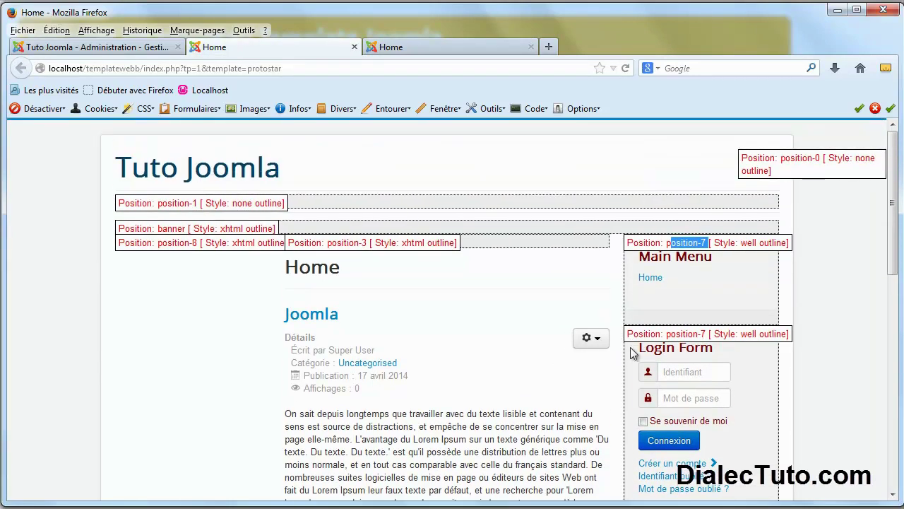
{"action": "left_click_drag", "start_coordinate": [714, 347], "coordinate": [662, 348]}
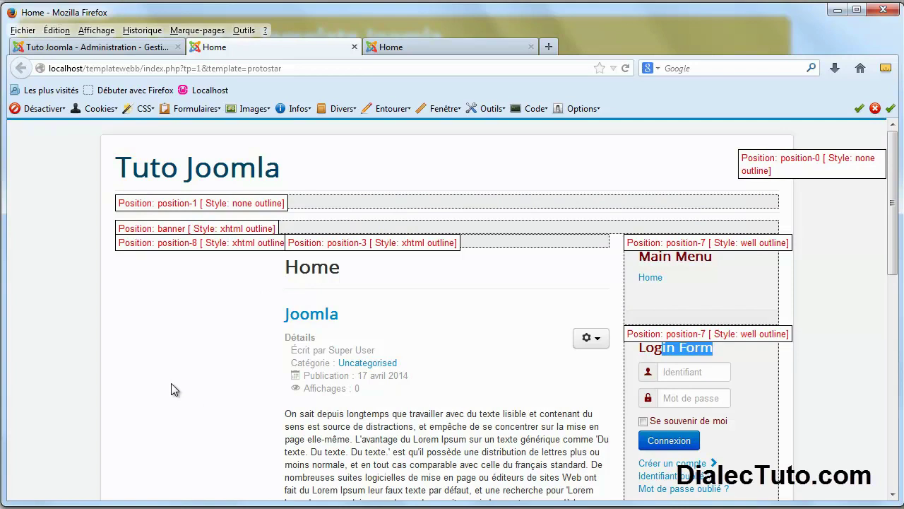
{"action": "left_click_drag", "start_coordinate": [705, 335], "coordinate": [678, 336]}
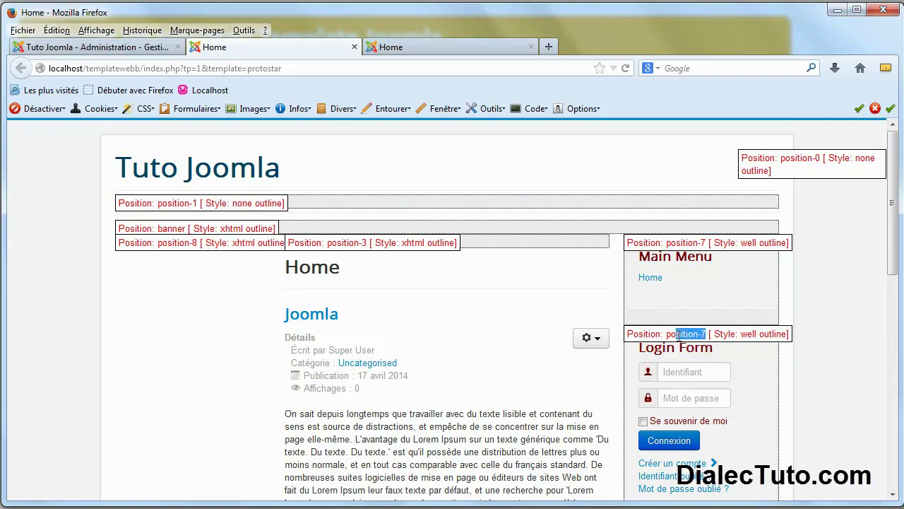
{"action": "left_click_drag", "start_coordinate": [201, 243], "coordinate": [167, 244]}
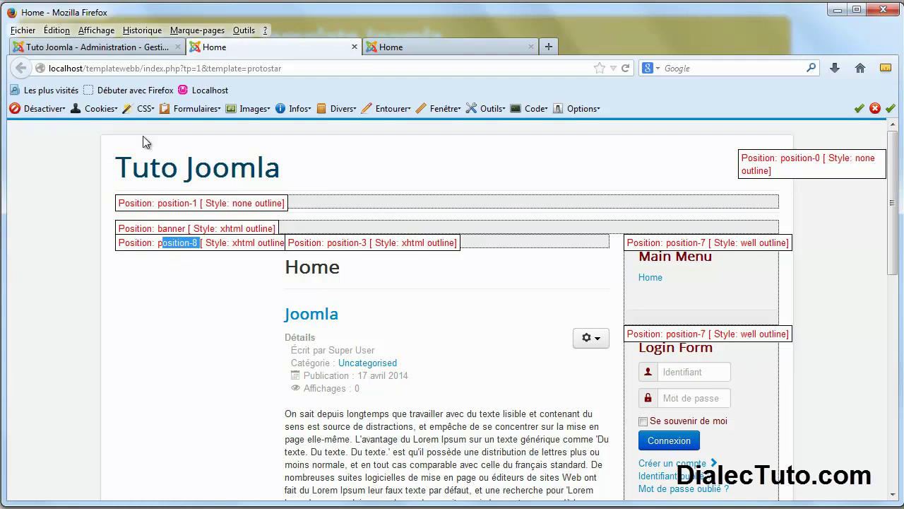
Open the module manager (Gestion des modules) in the administration and check the position assigned to the Login Form module
{"action": "left_click", "coordinate": [121, 48]}
{"action": "scroll", "coordinate": [473, 320], "scroll_direction": "up", "scroll_amount": 10}
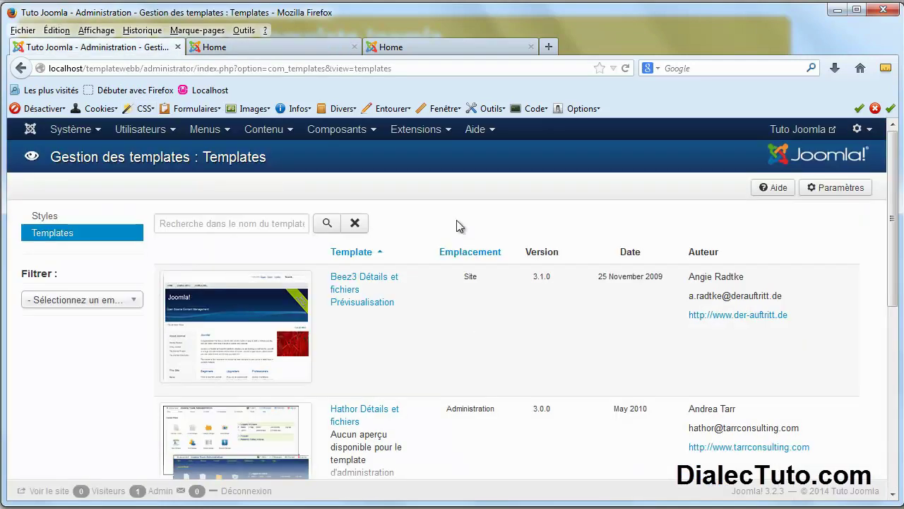
{"action": "left_click", "coordinate": [446, 132]}
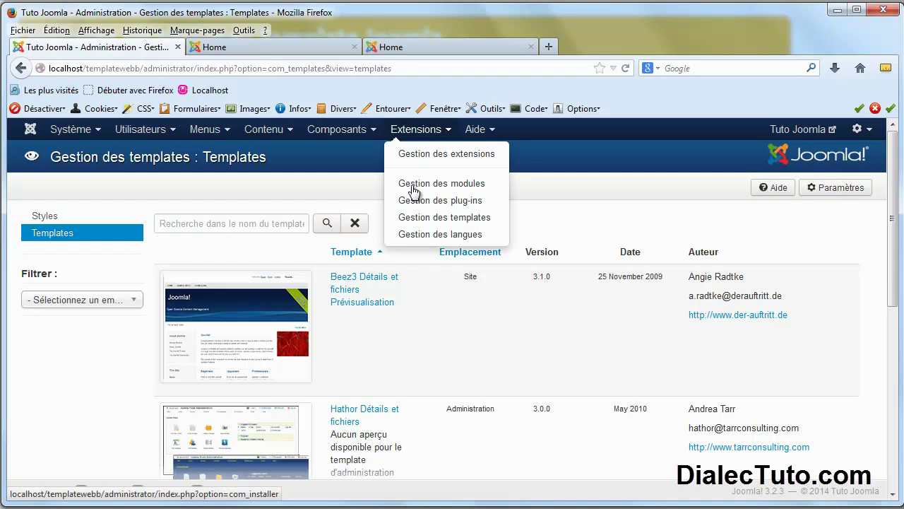
{"action": "left_click", "coordinate": [457, 189]}
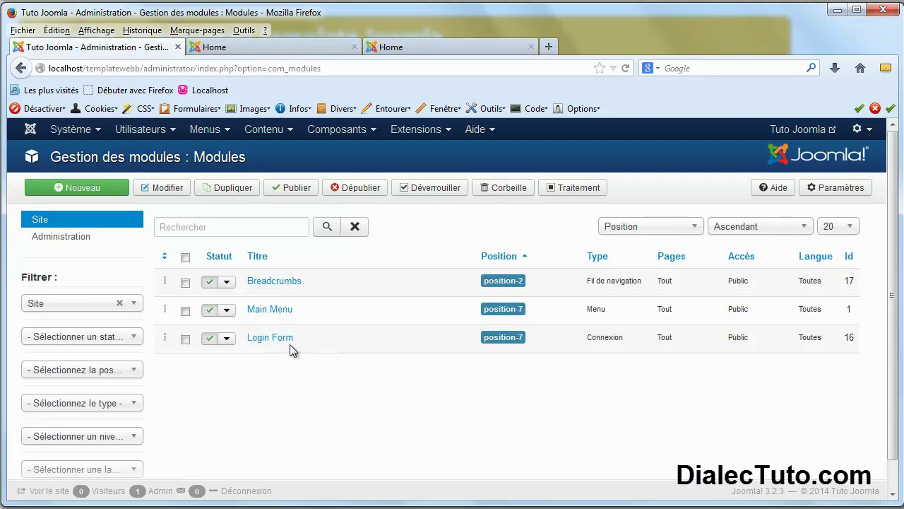
{"action": "triple_click", "coordinate": [297, 346]}
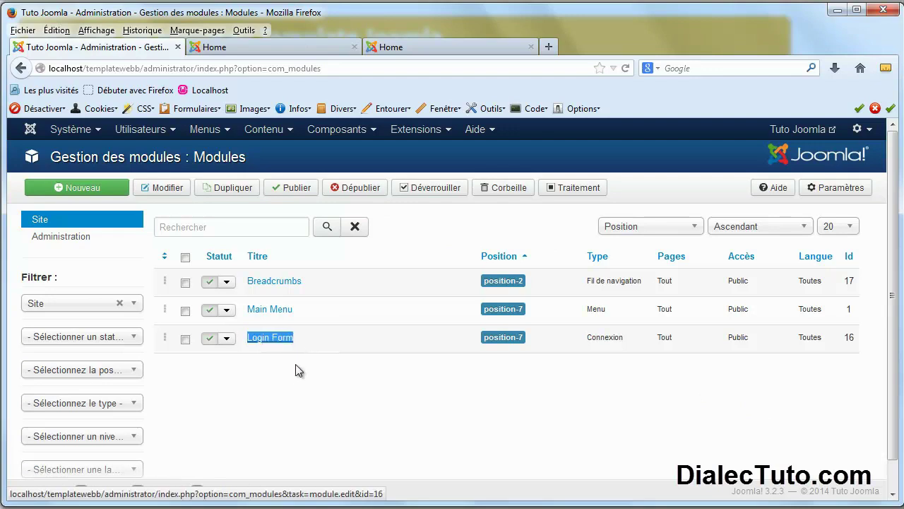
{"action": "left_click", "coordinate": [493, 340]}
{"action": "left_click_drag", "start_coordinate": [493, 340], "coordinate": [526, 345]}
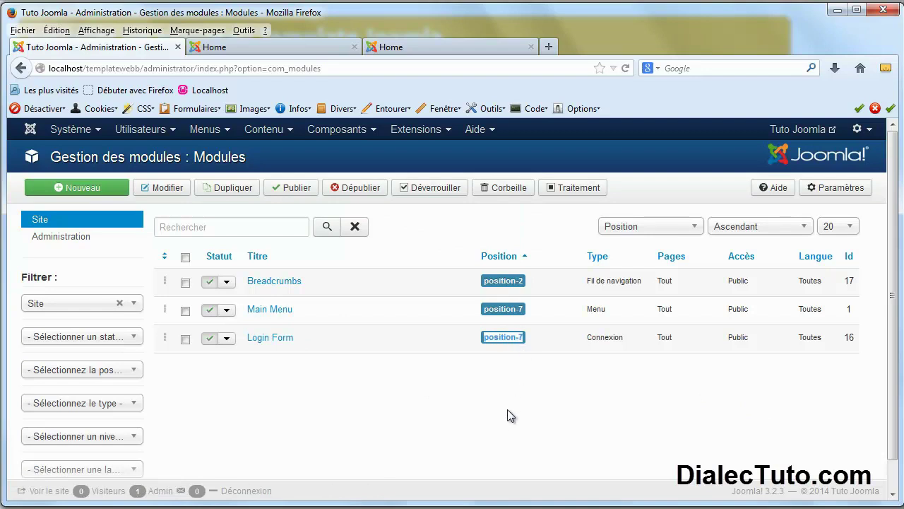
Check position-8 in the Protostar preview, and set the Login Form module's position to Gauche [position-8] and save it
{"action": "left_click", "coordinate": [265, 48]}
{"action": "left_click_drag", "start_coordinate": [199, 243], "coordinate": [174, 243]}
{"action": "left_click", "coordinate": [138, 50]}
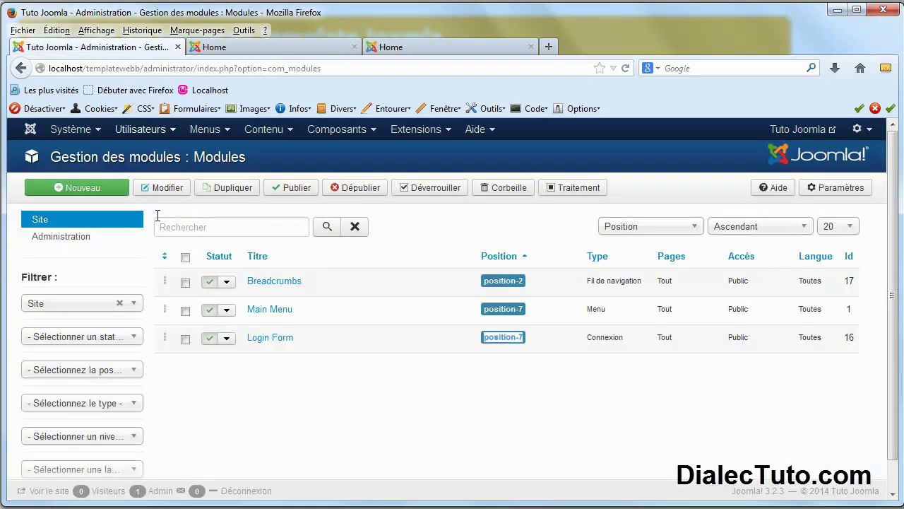
{"action": "left_click", "coordinate": [279, 339]}
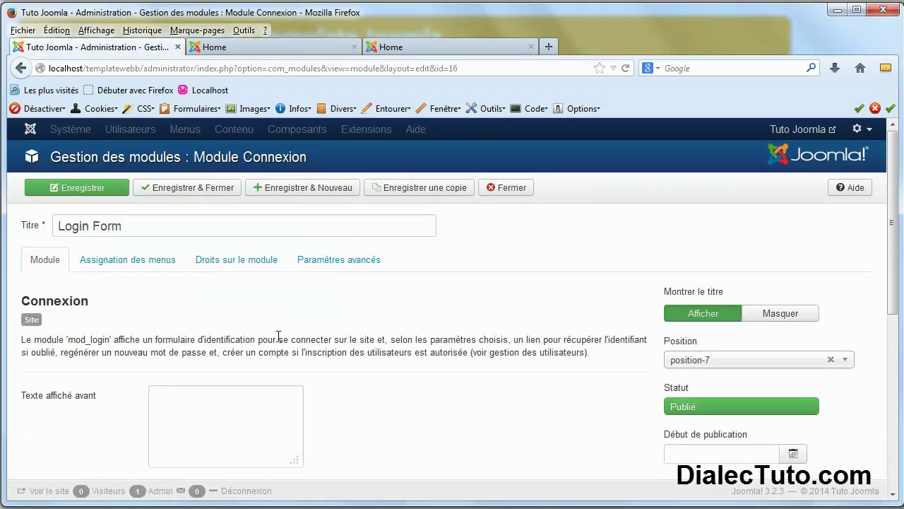
{"action": "left_click_drag", "start_coordinate": [894, 250], "coordinate": [881, 289]}
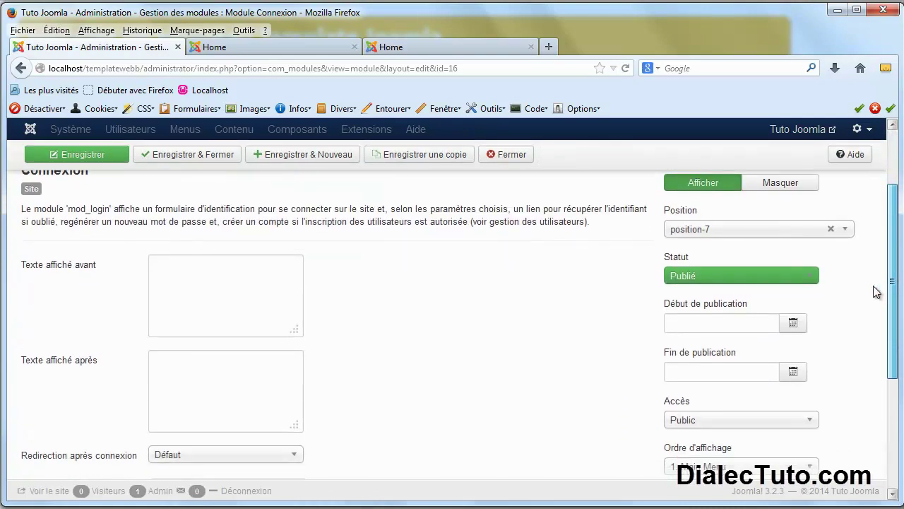
{"action": "left_click", "coordinate": [848, 233]}
{"action": "scroll", "coordinate": [844, 402], "scroll_direction": "up", "scroll_amount": 3}
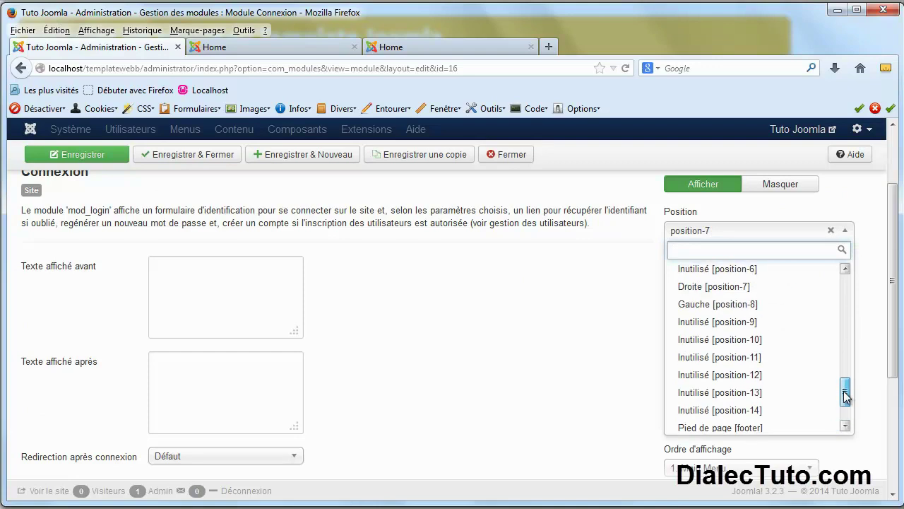
{"action": "left_click", "coordinate": [753, 310]}
{"action": "left_click", "coordinate": [80, 158]}
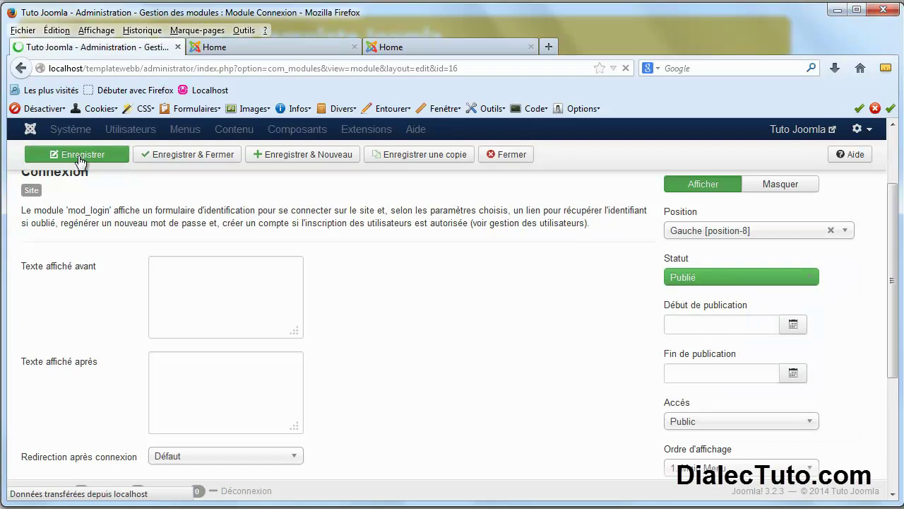
Reload the site's home page to check the Login Form's placement and compare it with the Protostar position preview
{"action": "left_click", "coordinate": [410, 51]}
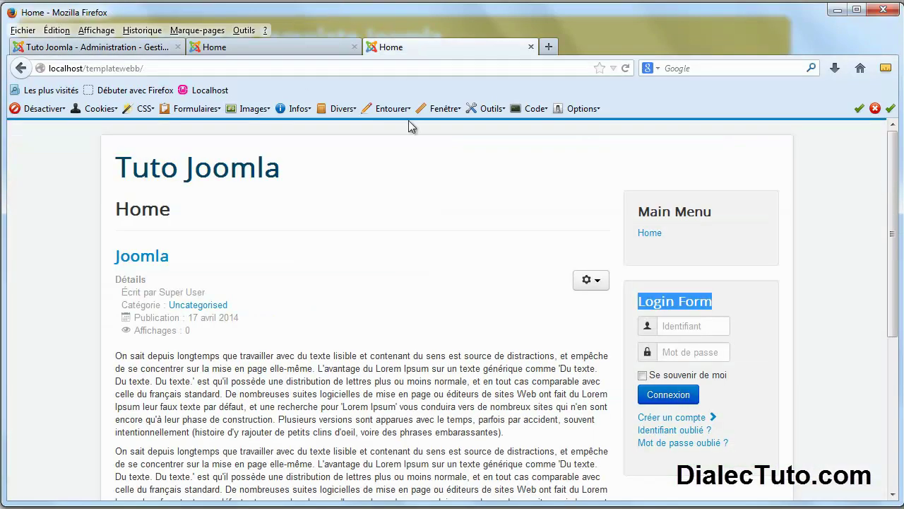
{"action": "left_click", "coordinate": [625, 68]}
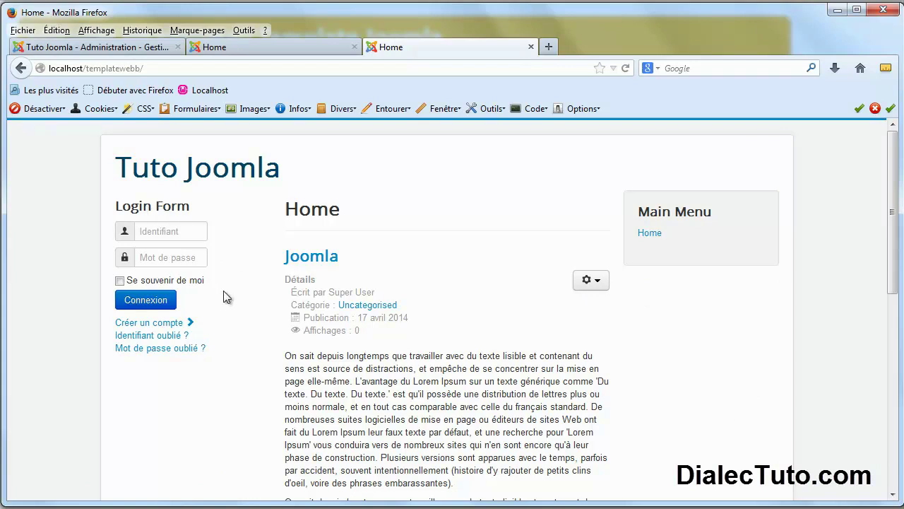
{"action": "left_click", "coordinate": [276, 46]}
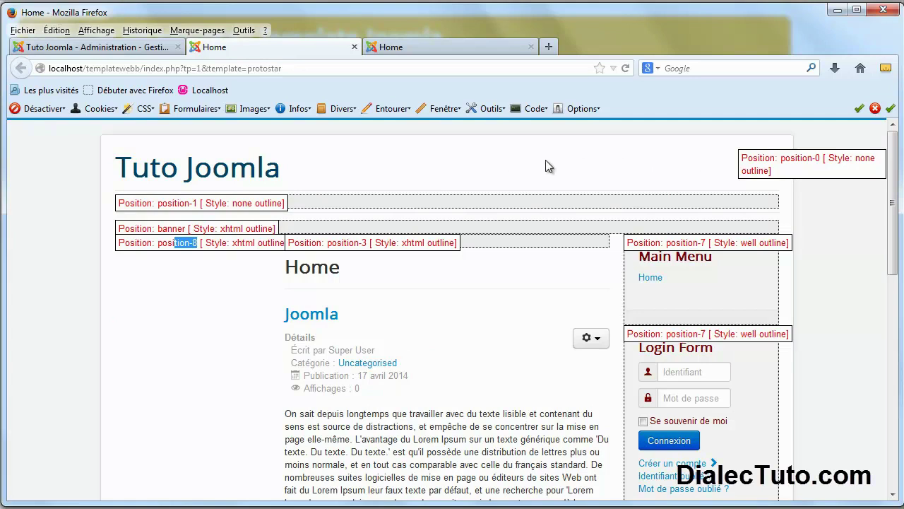
Search Google for "free joomla template" in a new browser tab
{"action": "left_click", "coordinate": [548, 47]}
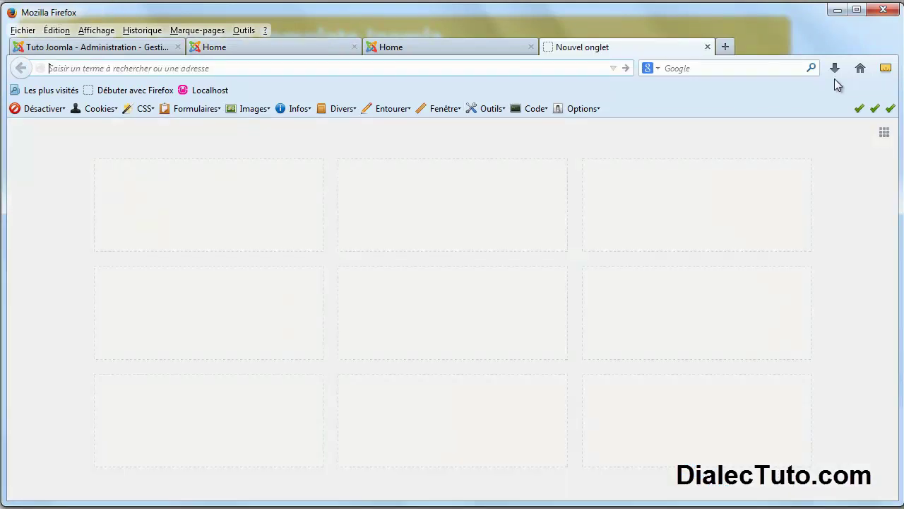
{"action": "left_click", "coordinate": [860, 68]}
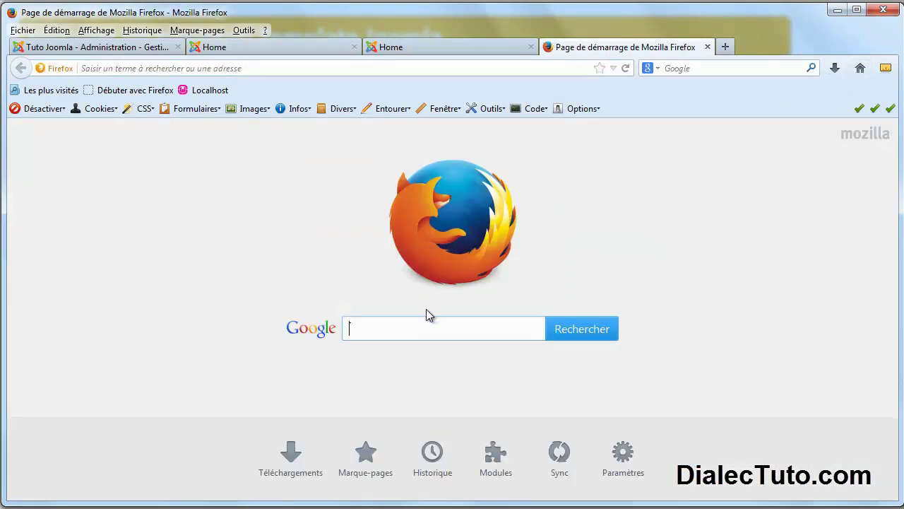
{"action": "type", "text": "free jooml"}
{"action": "key", "text": "Return"}
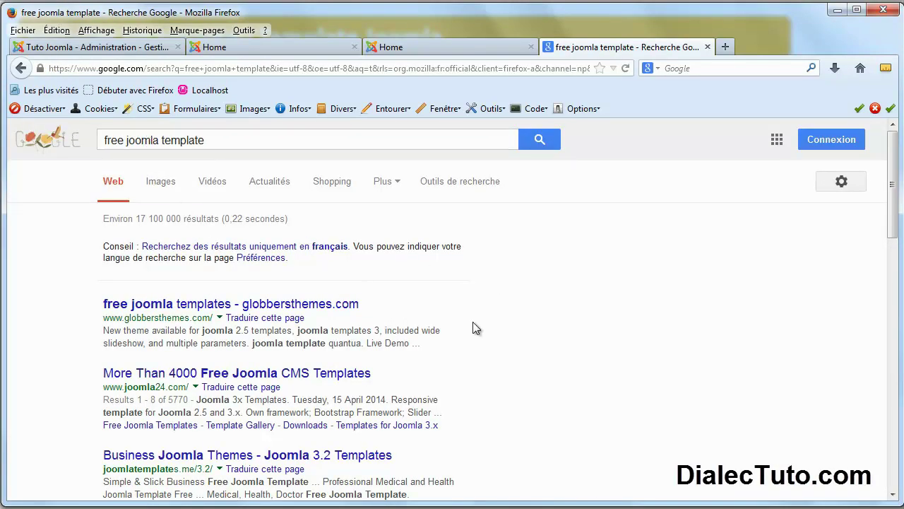
Open the joomlatemplates.me Joomla 3.2 templates page from the search results, and open its Education, School Joomla Template page
{"action": "scroll", "coordinate": [477, 331], "scroll_direction": "down", "scroll_amount": 2}
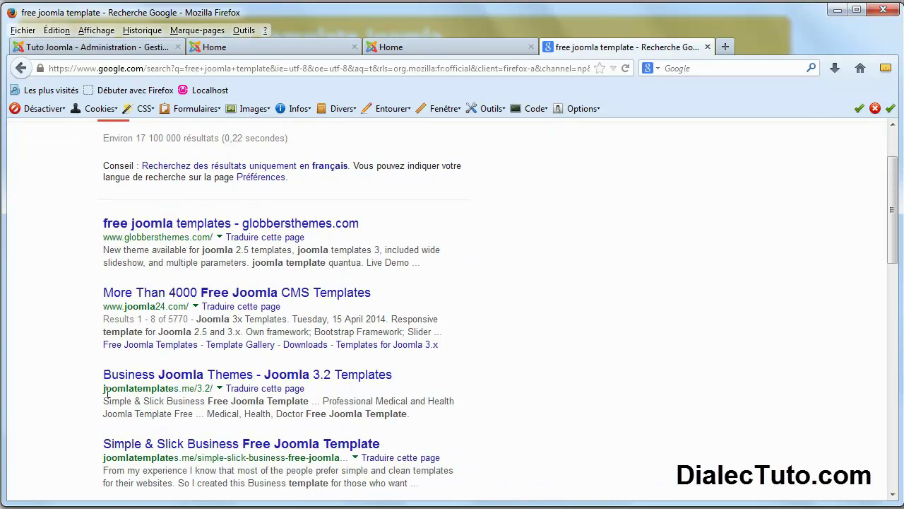
{"action": "left_click_drag", "start_coordinate": [105, 389], "coordinate": [172, 393]}
{"action": "left_click", "coordinate": [311, 374]}
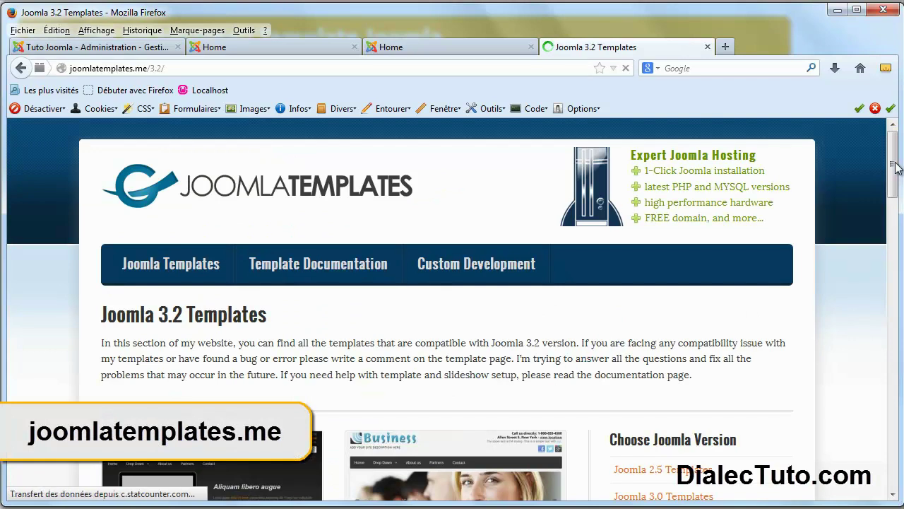
{"action": "left_click_drag", "start_coordinate": [893, 162], "coordinate": [892, 321]}
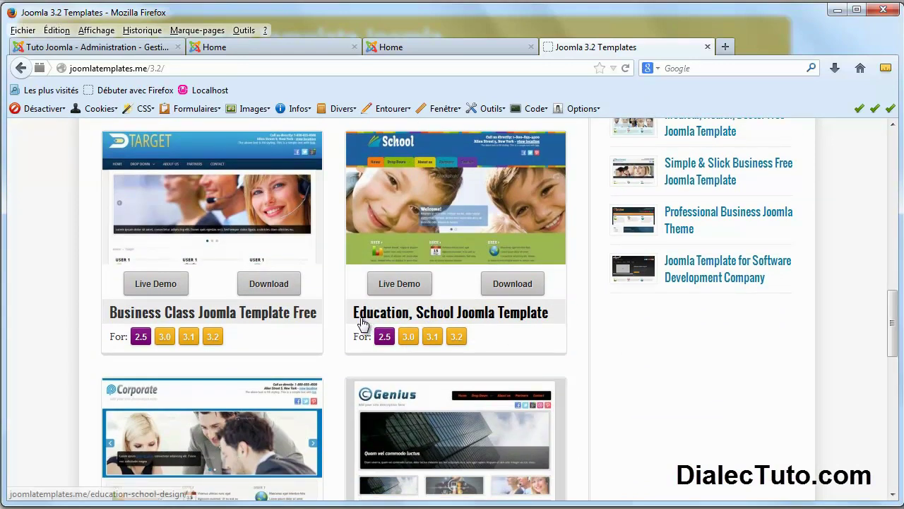
{"action": "left_click", "coordinate": [469, 320]}
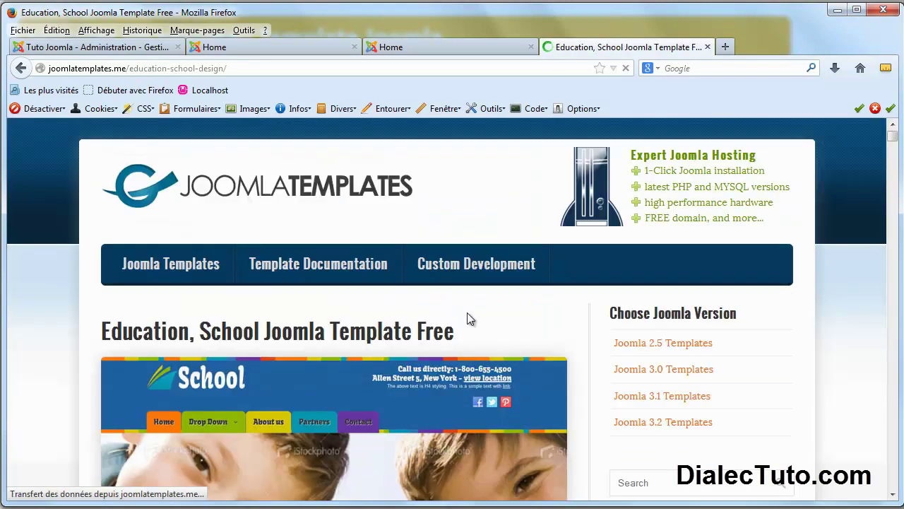
Read through the School template's features and color instructions down to its Module Positions diagram
{"action": "scroll", "coordinate": [488, 309], "scroll_direction": "down", "scroll_amount": 3}
{"action": "scroll", "coordinate": [487, 311], "scroll_direction": "down", "scroll_amount": 3}
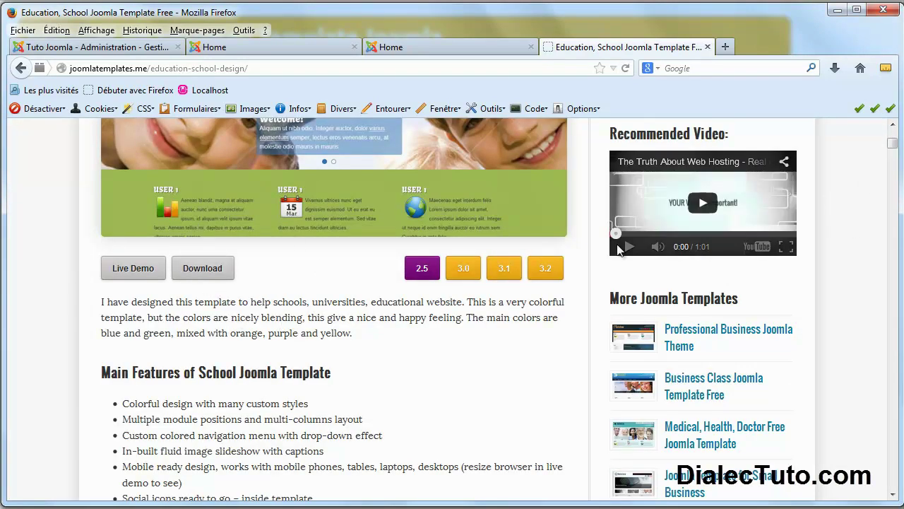
{"action": "scroll", "coordinate": [322, 345], "scroll_direction": "down", "scroll_amount": 2}
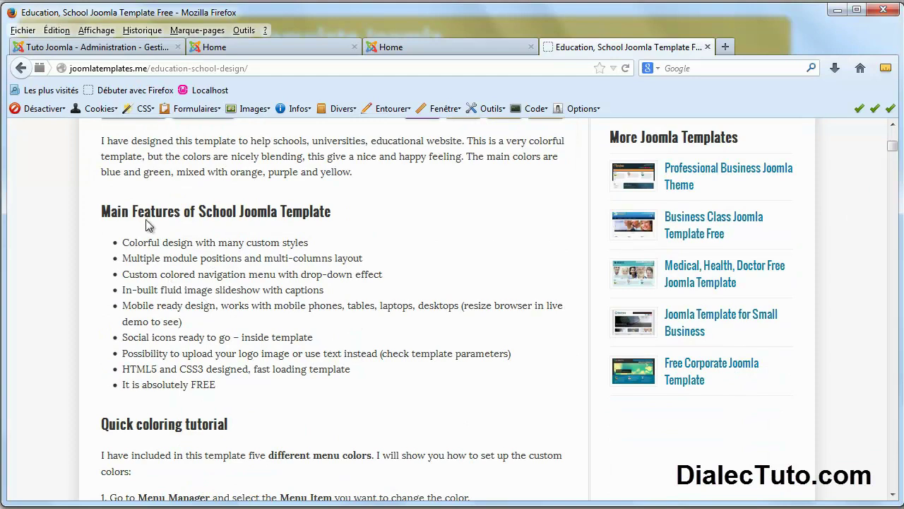
{"action": "scroll", "coordinate": [176, 257], "scroll_direction": "down", "scroll_amount": 5}
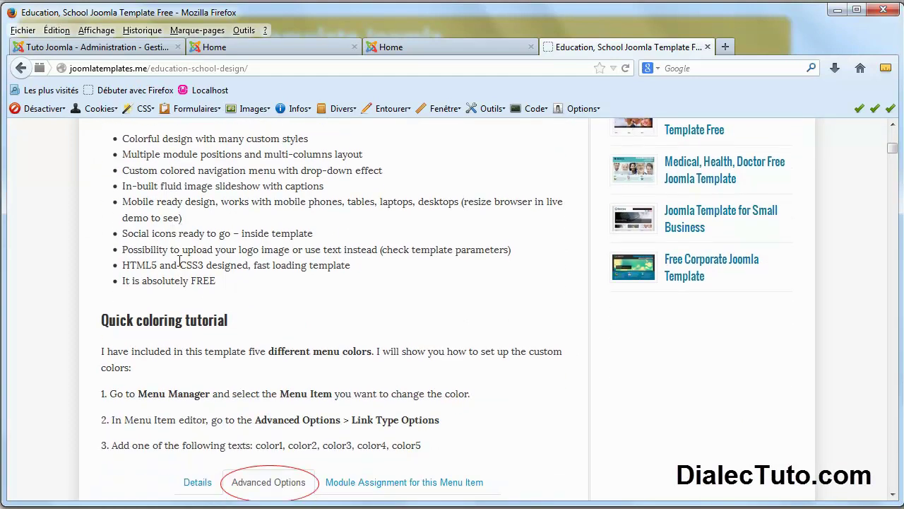
{"action": "scroll", "coordinate": [220, 266], "scroll_direction": "down", "scroll_amount": 8}
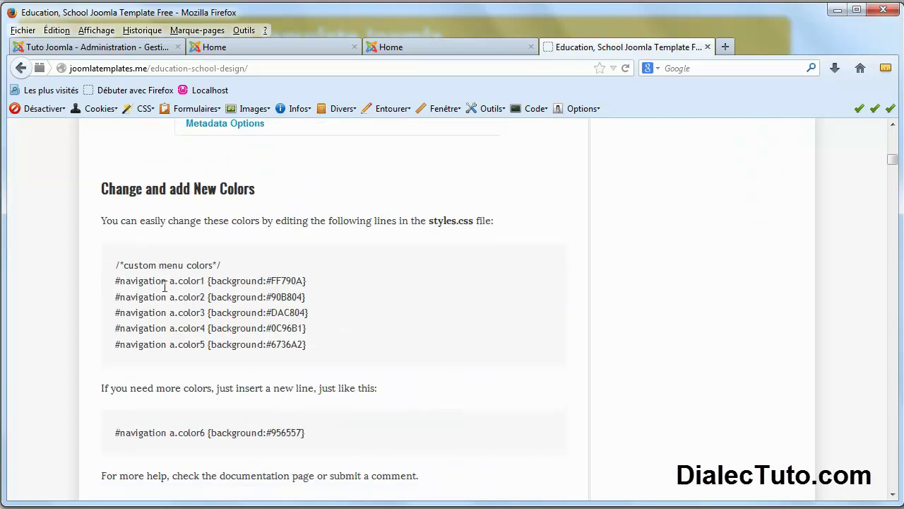
{"action": "scroll", "coordinate": [149, 254], "scroll_direction": "down", "scroll_amount": 1}
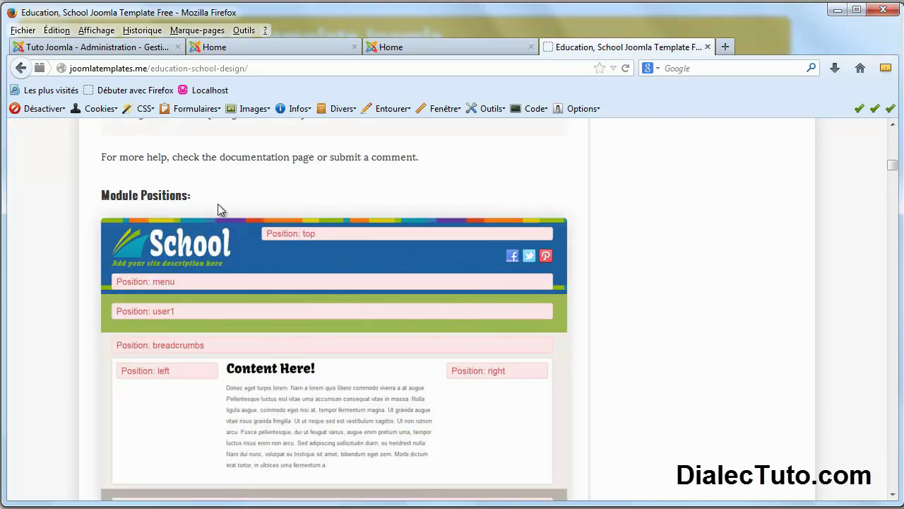
{"action": "scroll", "coordinate": [244, 257], "scroll_direction": "down", "scroll_amount": 1}
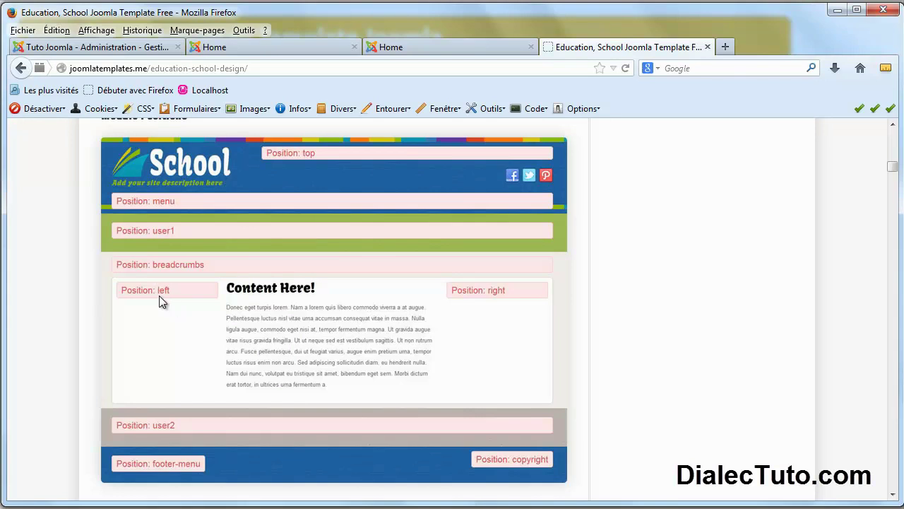
Compare position-7 and position-8 in the Protostar preview with the School template's Module Positions diagram
{"action": "left_click", "coordinate": [297, 47]}
{"action": "left_click_drag", "start_coordinate": [705, 243], "coordinate": [670, 243]}
{"action": "left_click_drag", "start_coordinate": [203, 243], "coordinate": [171, 242]}
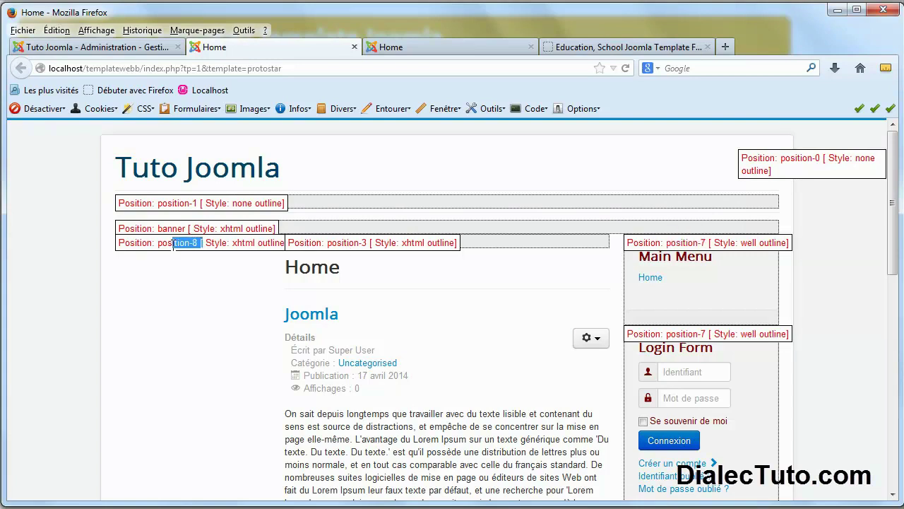
{"action": "left_click", "coordinate": [432, 49]}
{"action": "left_click", "coordinate": [578, 48]}
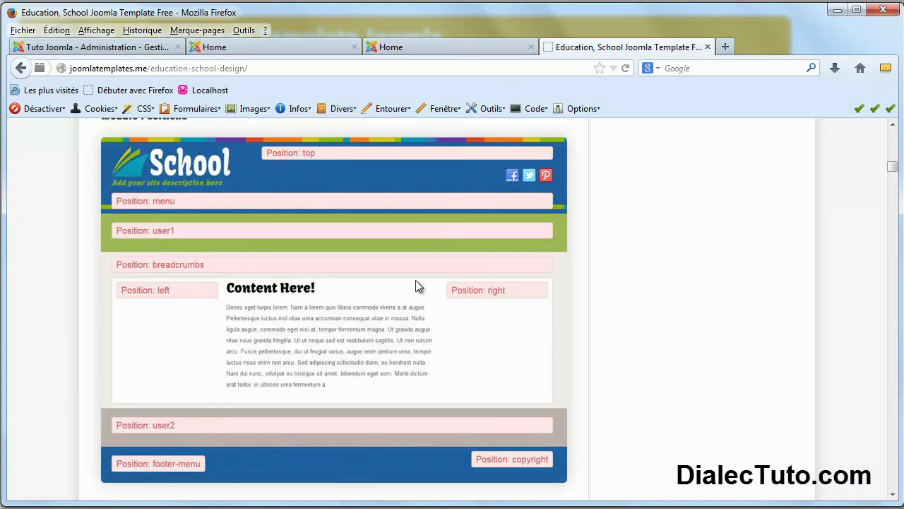
Check the installed Joomla version in the footer of the site's administration page
{"action": "left_click", "coordinate": [124, 47]}
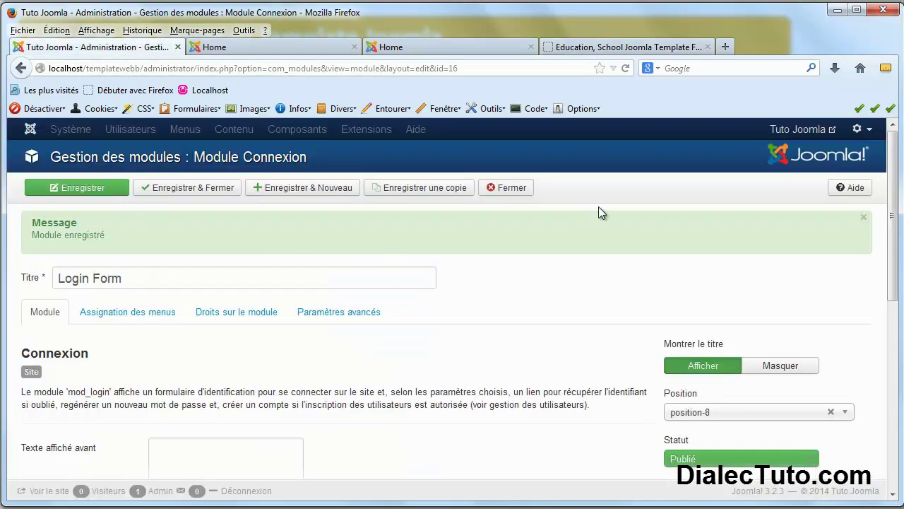
{"action": "left_click", "coordinate": [835, 14]}
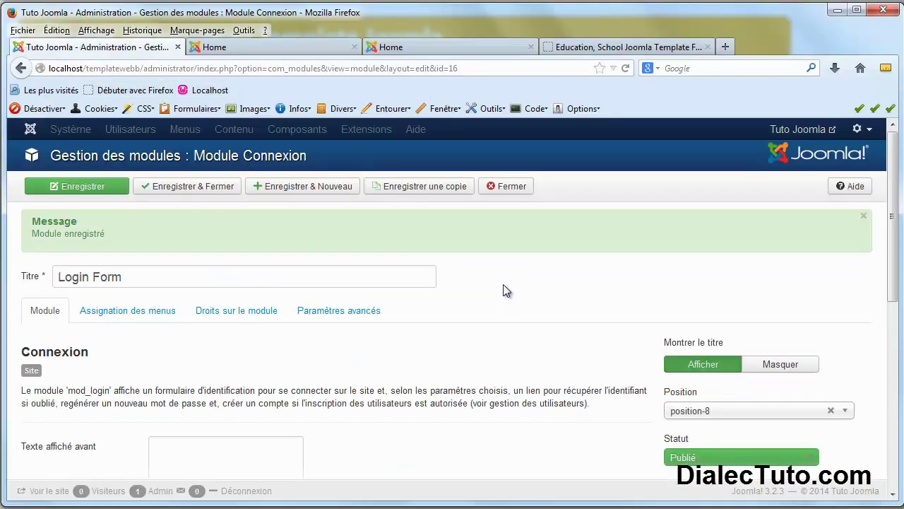
{"action": "scroll", "coordinate": [502, 284], "scroll_direction": "down", "scroll_amount": 3}
{"action": "left_click_drag", "start_coordinate": [777, 492], "coordinate": [762, 493]}
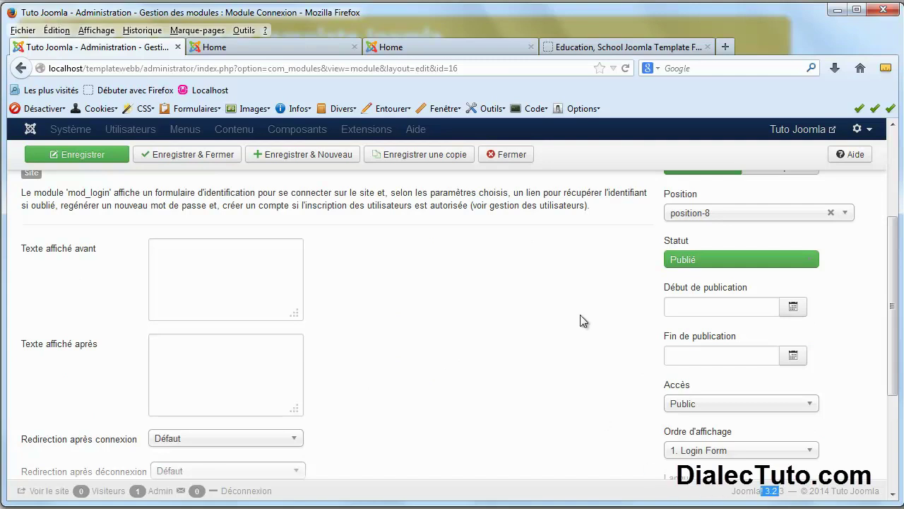
Return to the School template page and check which Joomla versions the template is offered for
{"action": "left_click", "coordinate": [614, 49]}
{"action": "scroll", "coordinate": [414, 237], "scroll_direction": "up", "scroll_amount": 15}
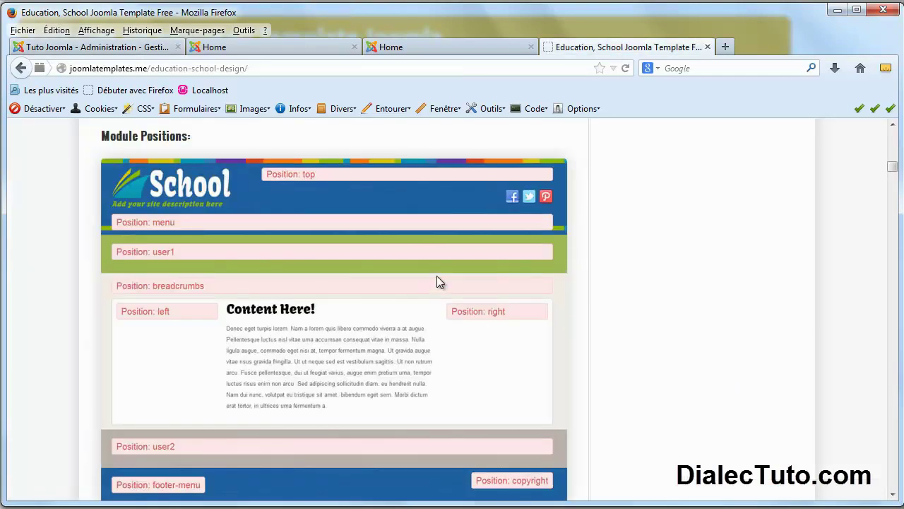
{"action": "scroll", "coordinate": [413, 277], "scroll_direction": "up", "scroll_amount": 10}
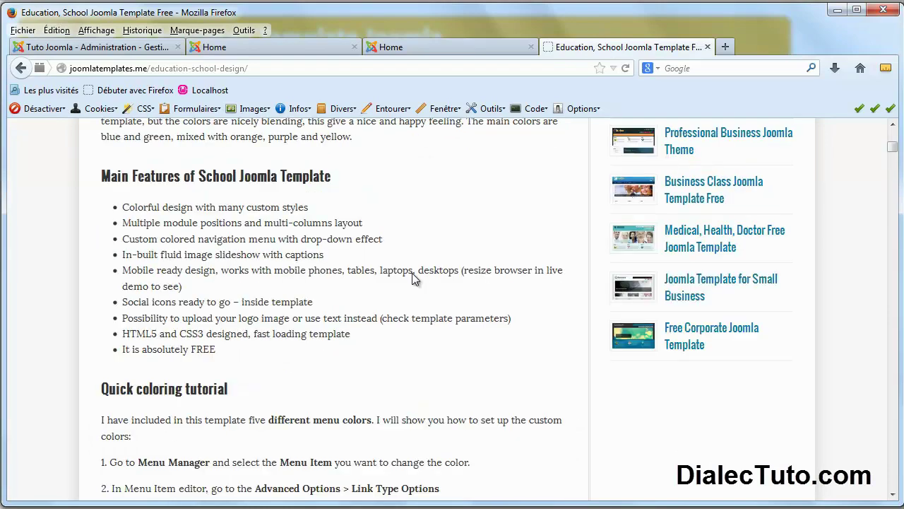
{"action": "scroll", "coordinate": [295, 259], "scroll_direction": "down", "scroll_amount": 3}
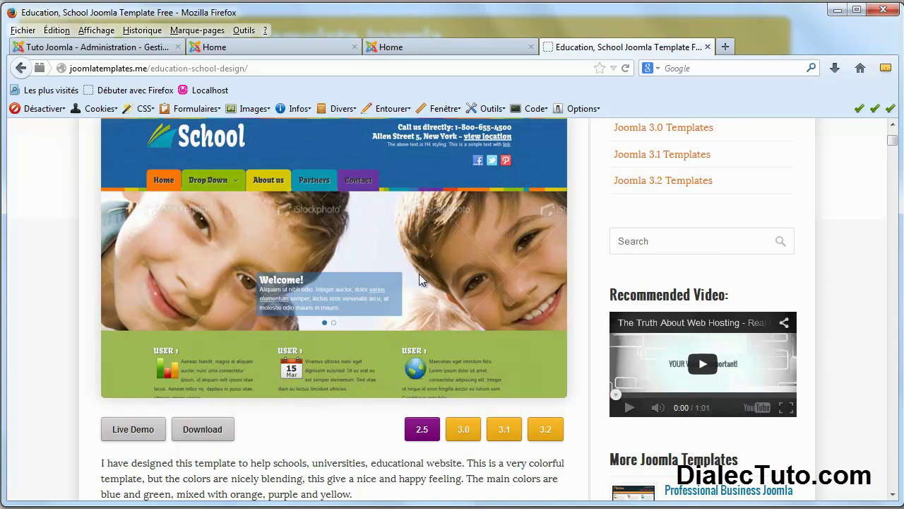
{"action": "left_click", "coordinate": [837, 11]}
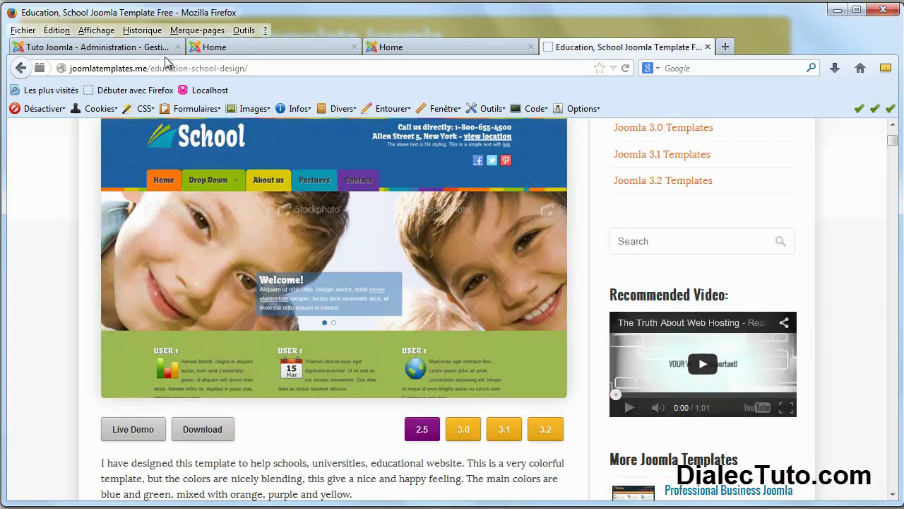
Reopen the Login Form module in the Joomla administration, assign it to position-7, and save and close it
{"action": "left_click", "coordinate": [147, 47]}
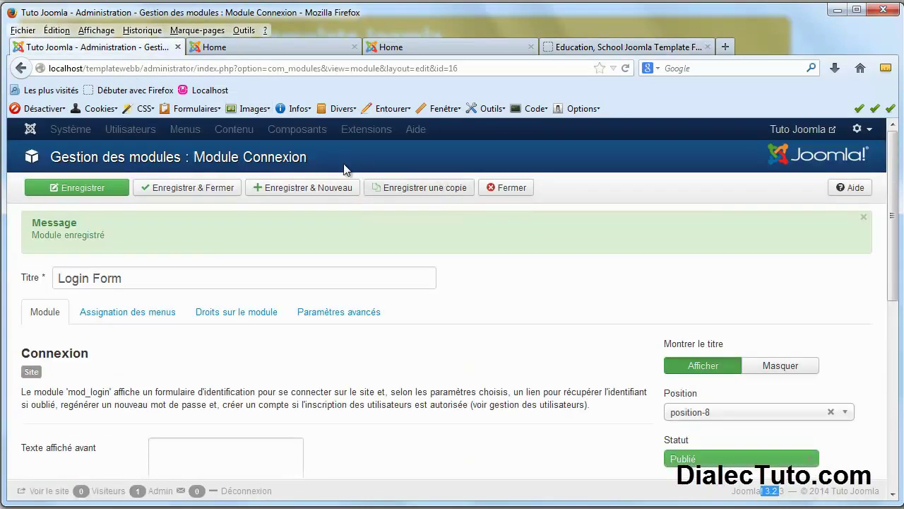
{"action": "left_click", "coordinate": [502, 191]}
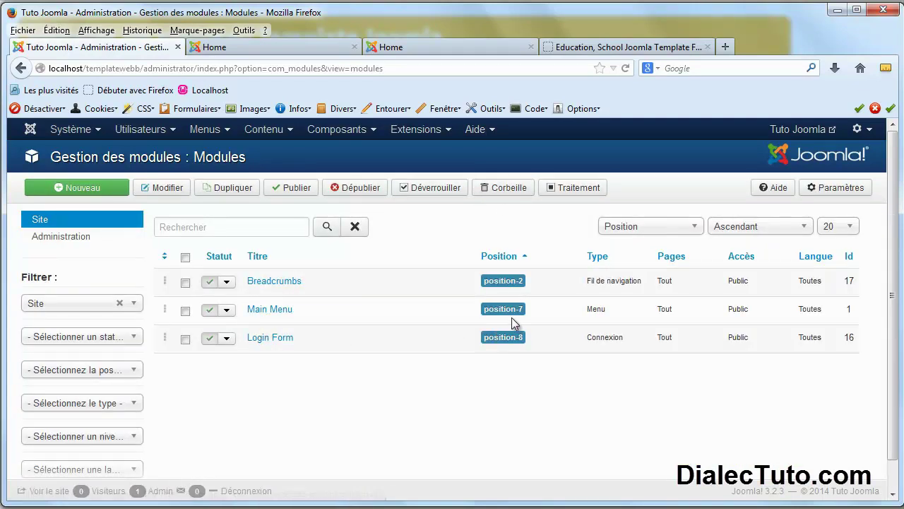
{"action": "left_click", "coordinate": [280, 344]}
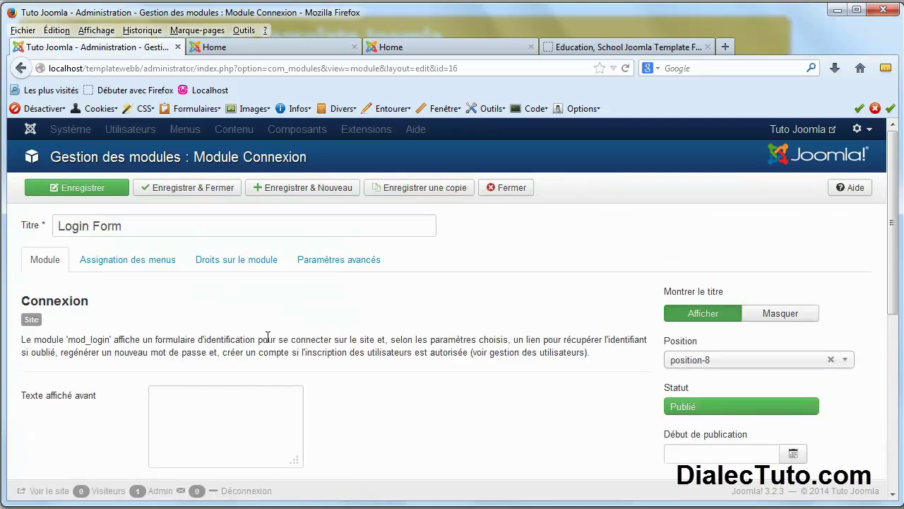
{"action": "scroll", "coordinate": [896, 313], "scroll_direction": "down", "scroll_amount": 3}
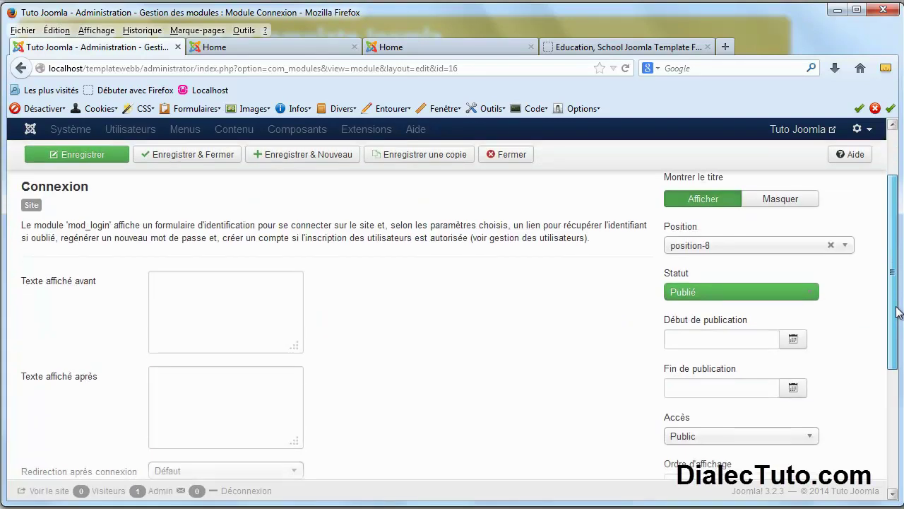
{"action": "left_click", "coordinate": [842, 245]}
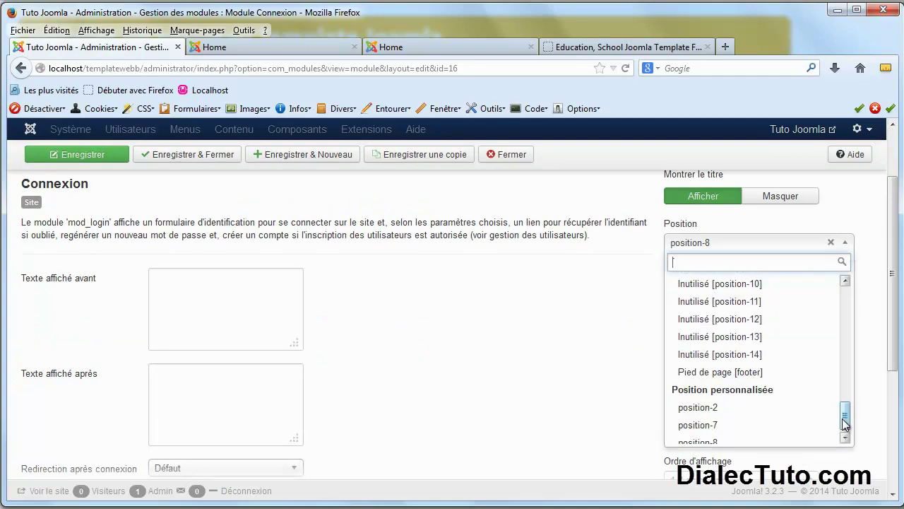
{"action": "left_click", "coordinate": [747, 427]}
{"action": "scroll", "coordinate": [481, 367], "scroll_direction": "up", "scroll_amount": 3}
{"action": "left_click", "coordinate": [188, 188]}
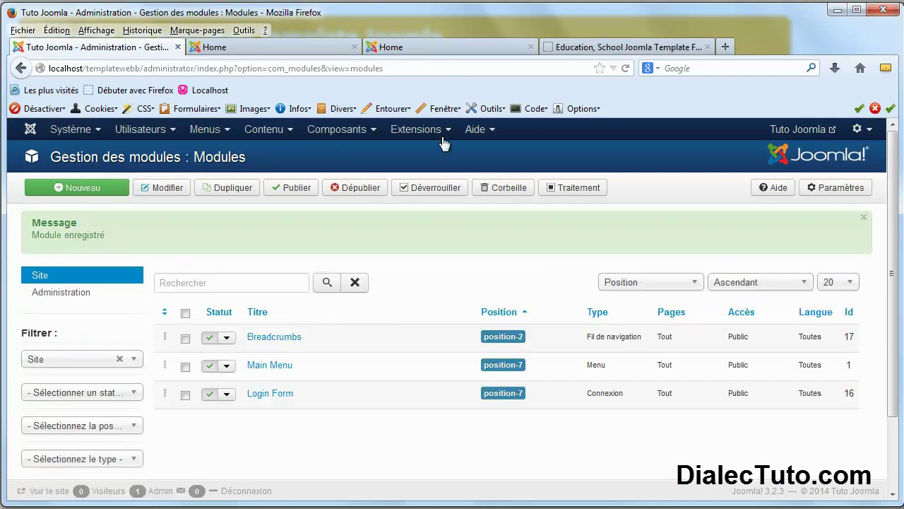
Open the template styles list, and reload the site's home page to check where the Login Form sits
{"action": "left_click", "coordinate": [442, 138]}
{"action": "left_click", "coordinate": [436, 217]}
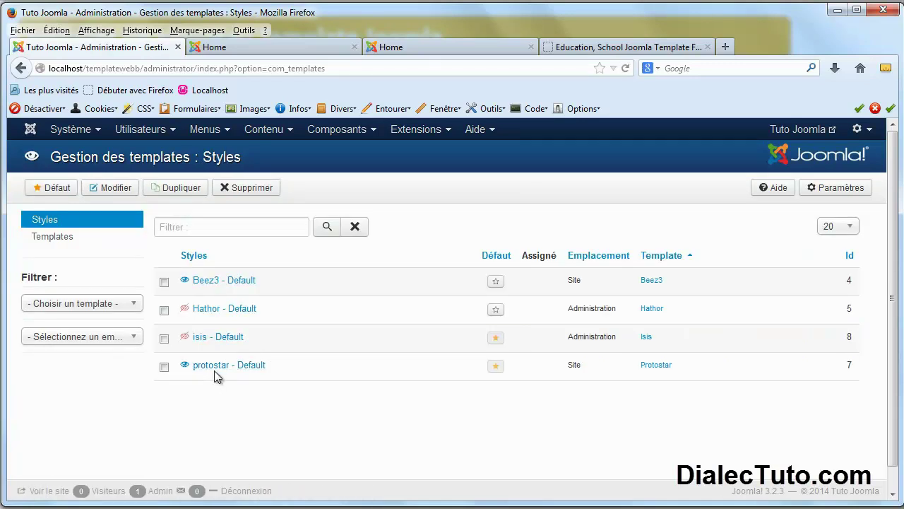
{"action": "left_click", "coordinate": [423, 47]}
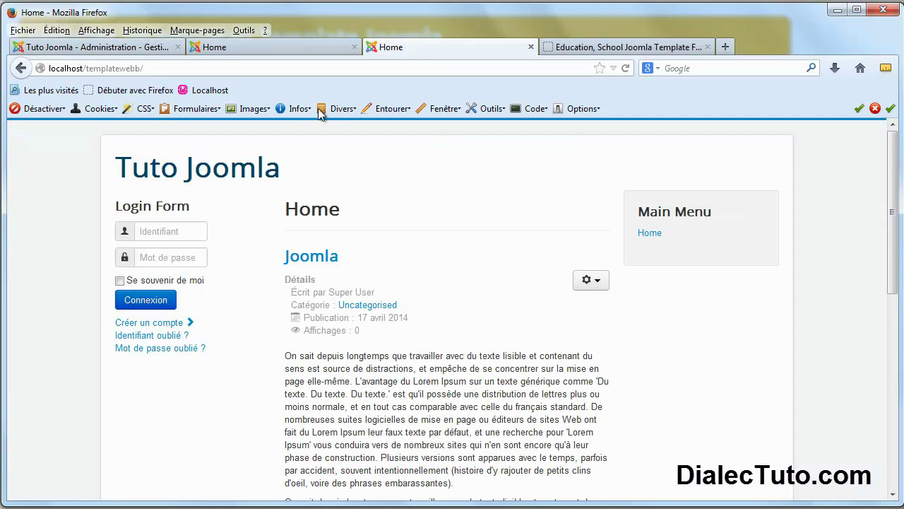
{"action": "left_click", "coordinate": [626, 68]}
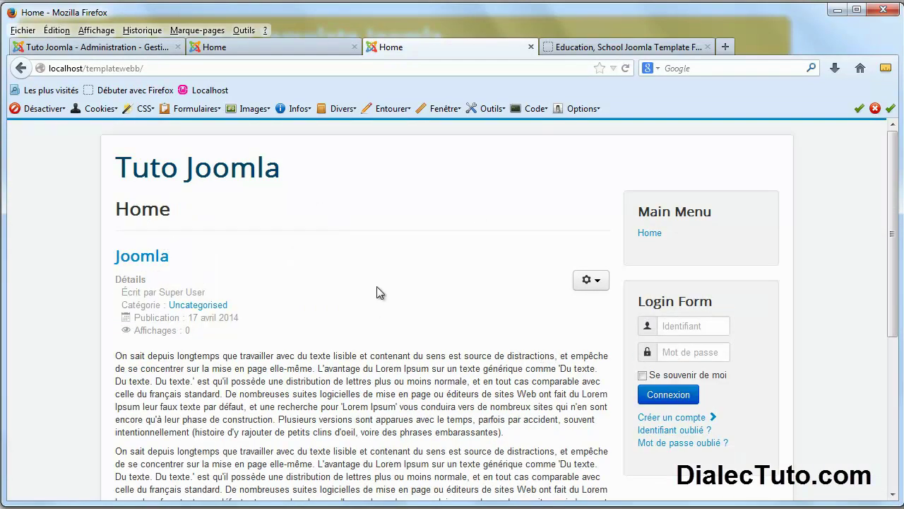
Show the home page in the Web Developer responsive layouts and examine the mobile portrait (320x480) preview down to its footer
{"action": "left_click", "coordinate": [454, 110]}
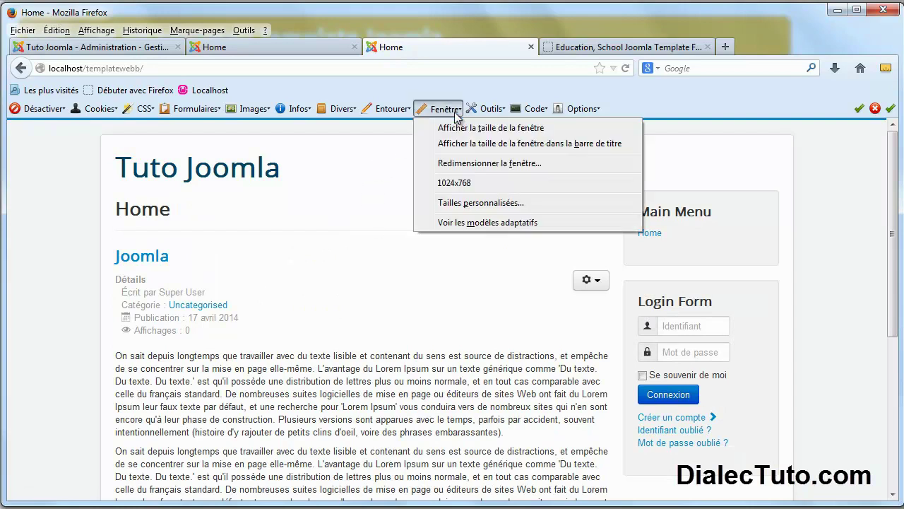
{"action": "left_click", "coordinate": [531, 223]}
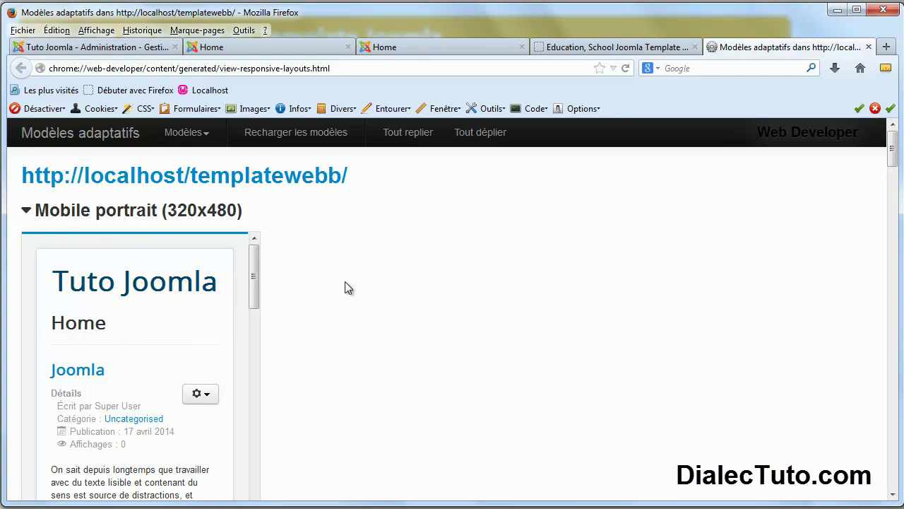
{"action": "left_click_drag", "start_coordinate": [254, 272], "coordinate": [254, 433]}
{"action": "scroll", "coordinate": [333, 324], "scroll_direction": "down", "scroll_amount": 2}
{"action": "scroll", "coordinate": [333, 324], "scroll_direction": "down", "scroll_amount": 2}
{"action": "left_click_drag", "start_coordinate": [260, 277], "coordinate": [254, 369]}
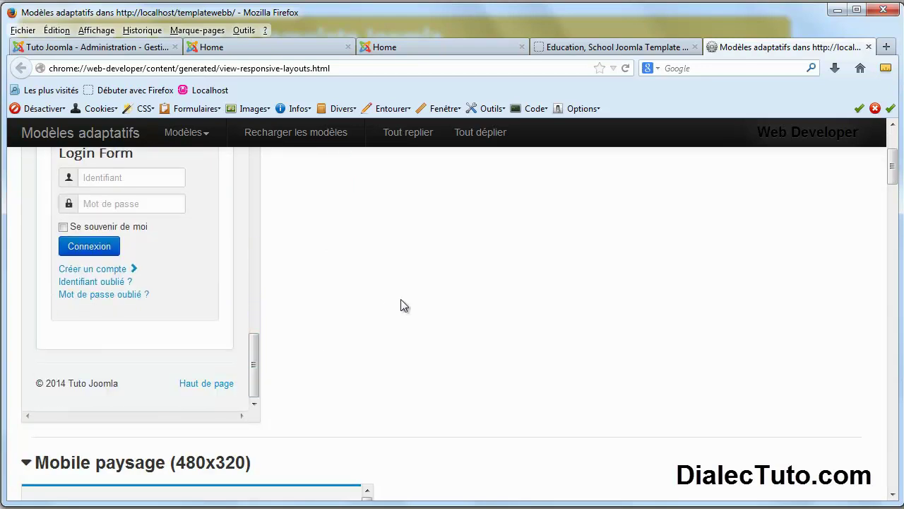
Examine the mobile landscape (480x320) and small tablet portrait (600x800) previews of the home page
{"action": "scroll", "coordinate": [417, 297], "scroll_direction": "down", "scroll_amount": 3}
{"action": "scroll", "coordinate": [469, 302], "scroll_direction": "down", "scroll_amount": 3}
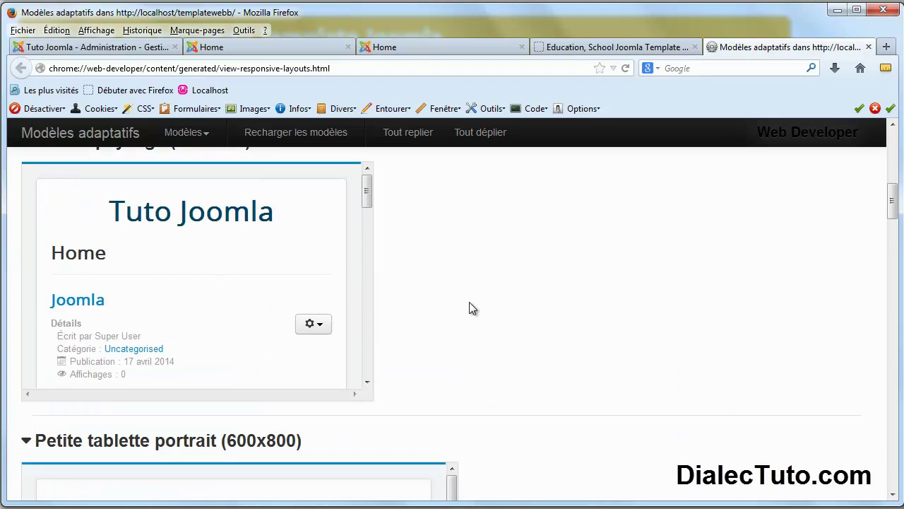
{"action": "scroll", "coordinate": [469, 302], "scroll_direction": "up", "scroll_amount": 3}
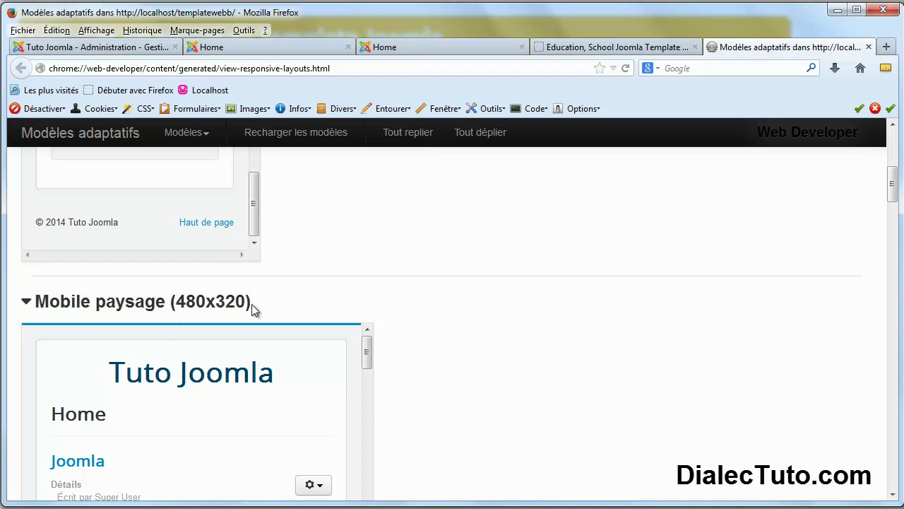
{"action": "left_click_drag", "start_coordinate": [892, 200], "coordinate": [894, 304]}
{"action": "scroll", "coordinate": [892, 216], "scroll_direction": "down", "scroll_amount": 4}
{"action": "scroll", "coordinate": [894, 301], "scroll_direction": "down", "scroll_amount": 10}
{"action": "scroll", "coordinate": [897, 297], "scroll_direction": "down", "scroll_amount": 10}
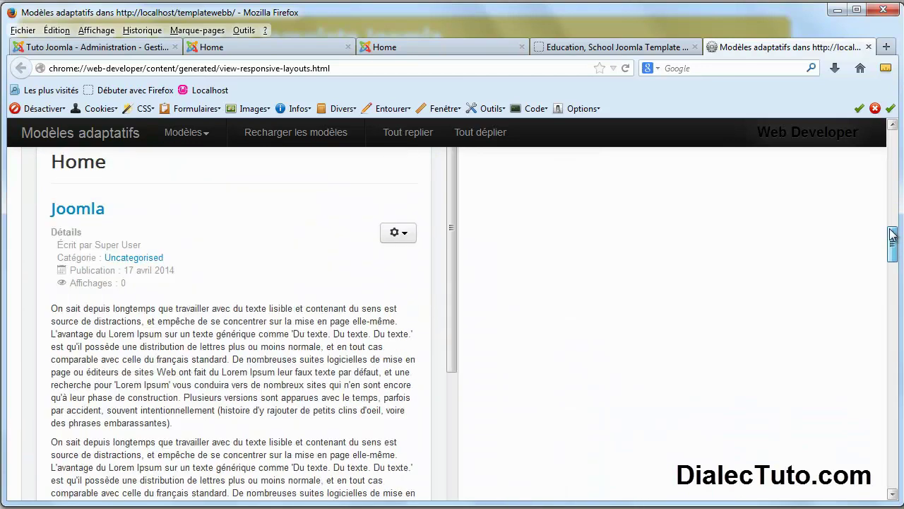
Read the "Mobile ready design" entry in the School template's main features, noting the supported device types
{"action": "left_click", "coordinate": [651, 48]}
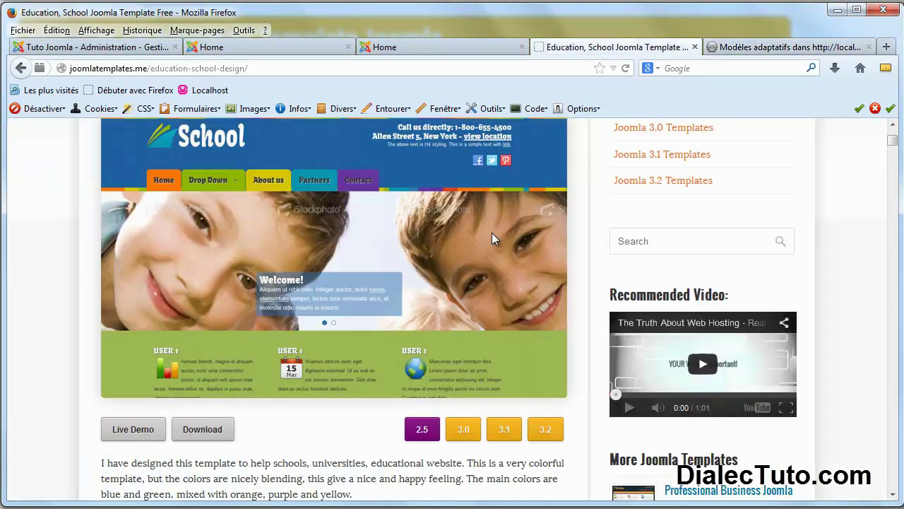
{"action": "scroll", "coordinate": [279, 226], "scroll_direction": "up", "scroll_amount": 3}
{"action": "scroll", "coordinate": [226, 311], "scroll_direction": "down", "scroll_amount": 3}
{"action": "scroll", "coordinate": [274, 307], "scroll_direction": "down", "scroll_amount": 5}
{"action": "left_click_drag", "start_coordinate": [182, 322], "coordinate": [125, 304]}
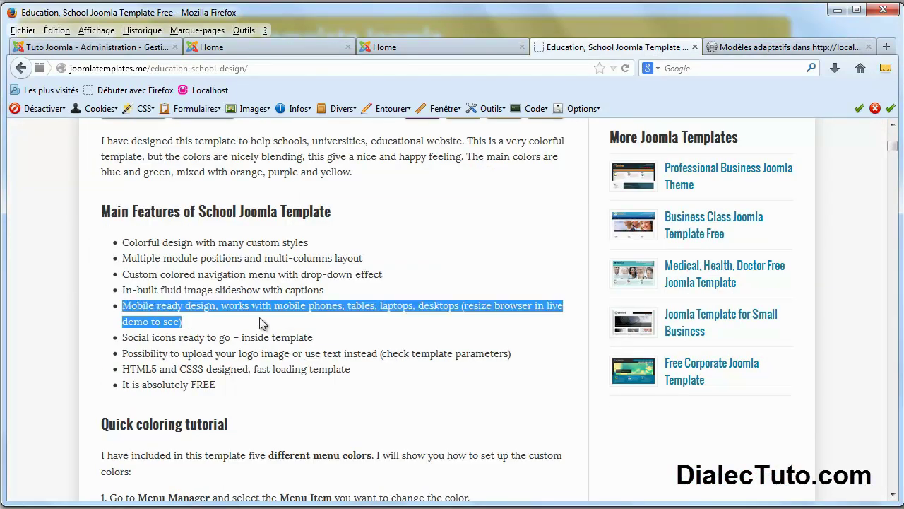
{"action": "double_click", "coordinate": [303, 308]}
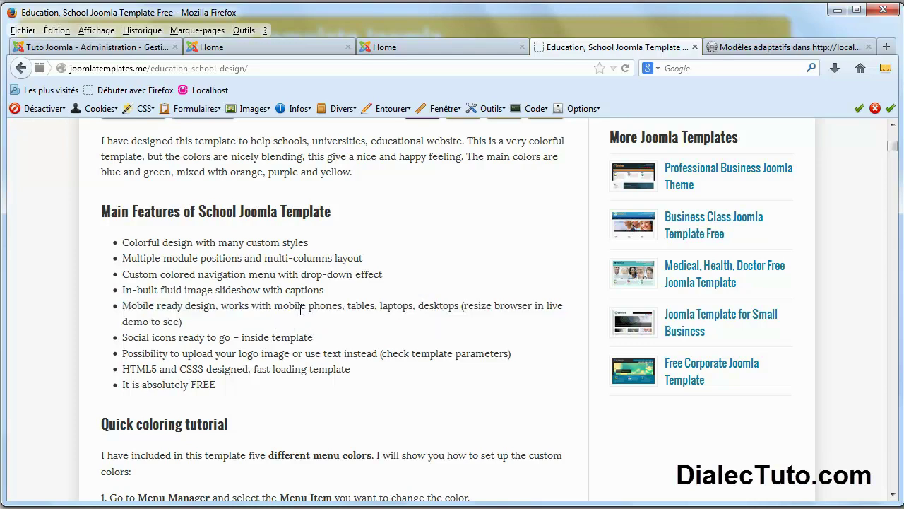
{"action": "double_click", "coordinate": [364, 305]}
{"action": "double_click", "coordinate": [397, 306]}
{"action": "left_click", "coordinate": [443, 304]}
{"action": "scroll", "coordinate": [384, 332], "scroll_direction": "up", "scroll_amount": 5}
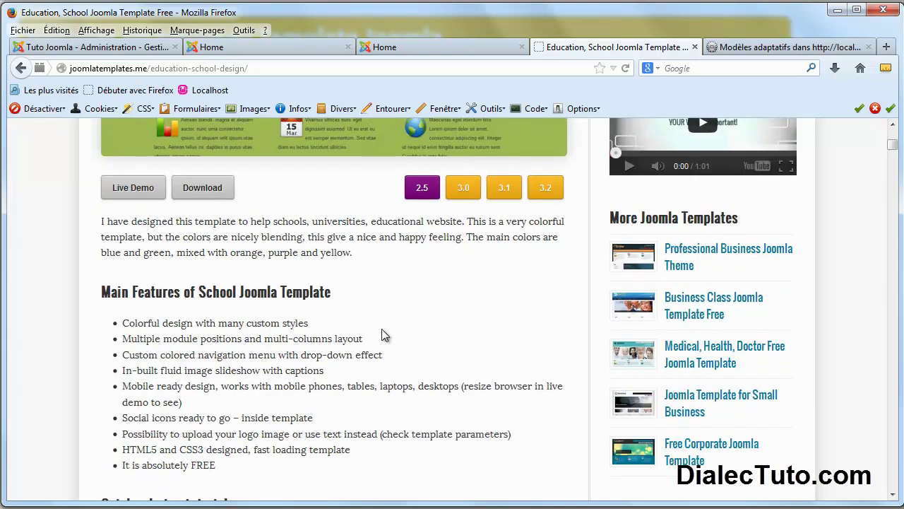
Review the School template's whole Main Features list against the slide of template selection criteria
{"action": "left_click", "coordinate": [838, 11]}
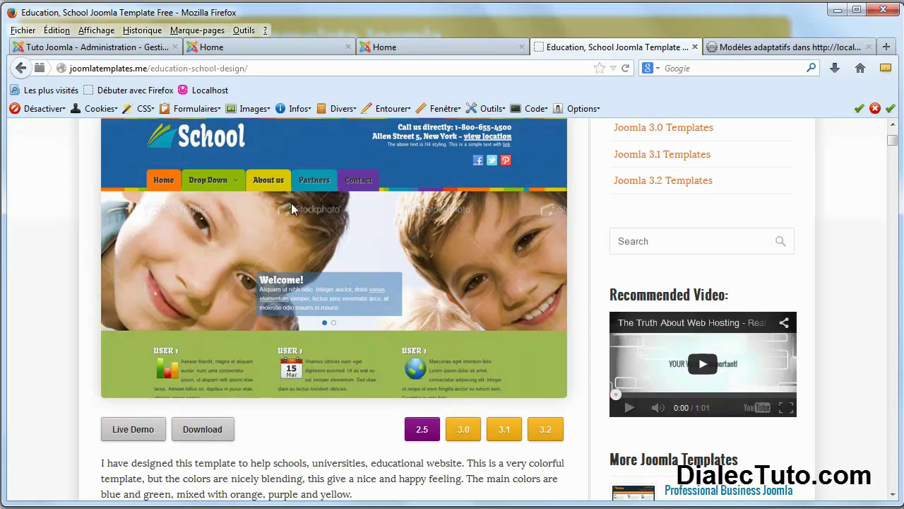
{"action": "scroll", "coordinate": [291, 203], "scroll_direction": "down", "scroll_amount": 5}
{"action": "left_click_drag", "start_coordinate": [234, 386], "coordinate": [132, 243]}
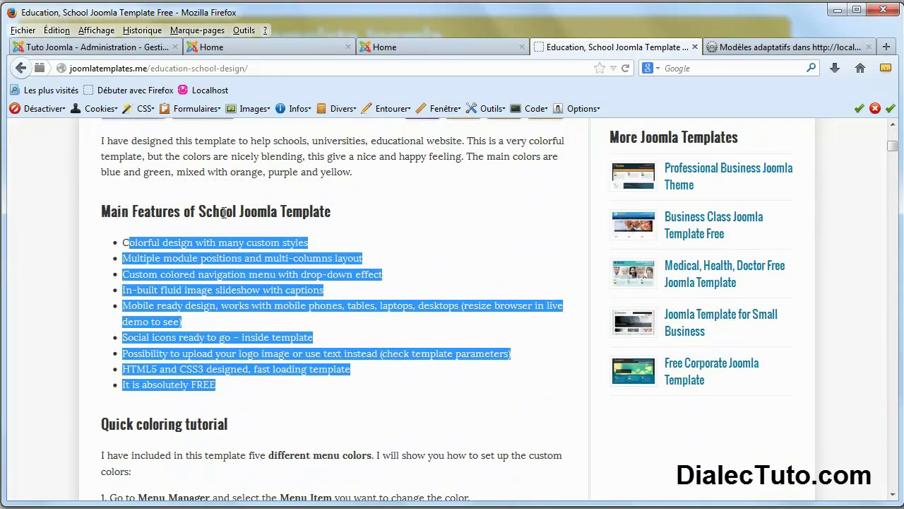
{"action": "left_click", "coordinate": [198, 335]}
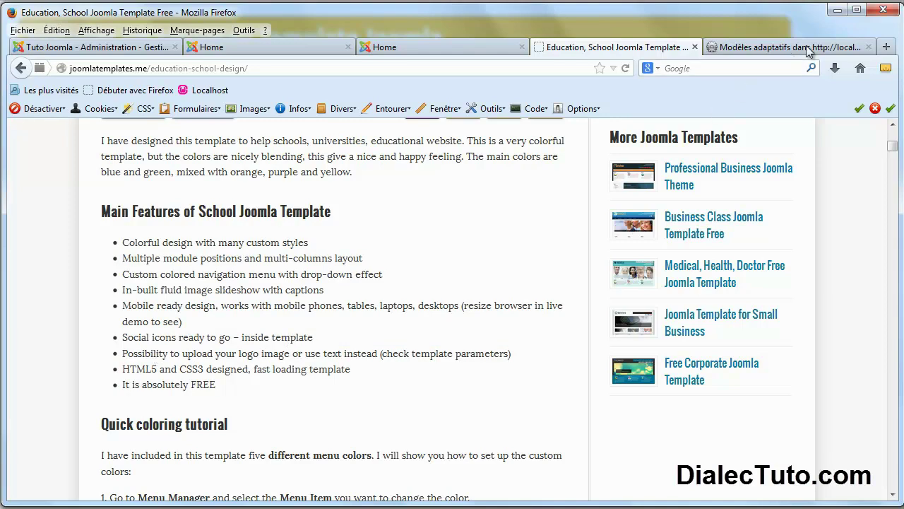
{"action": "left_click", "coordinate": [837, 10]}
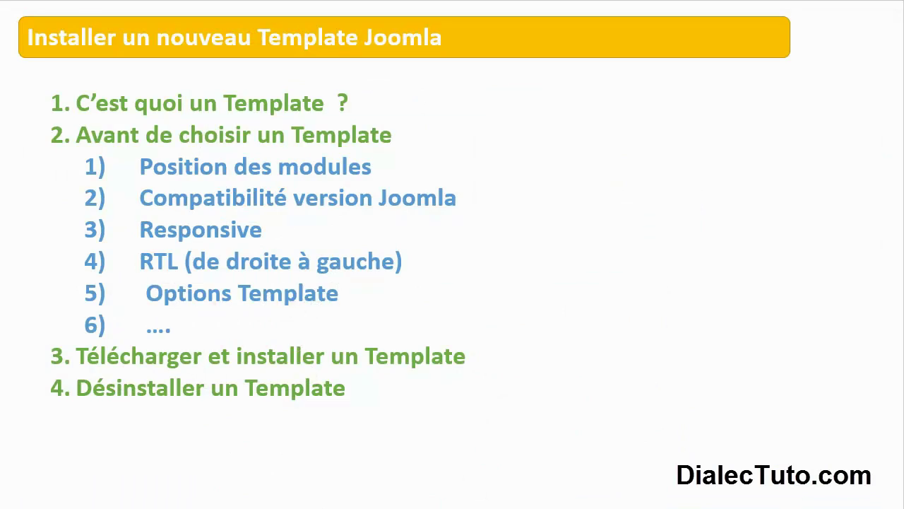
Open the School template's live demo and view its "Our teachers" and "Welcome!" slides
{"action": "key", "text": "alt+Tab"}
{"action": "scroll", "coordinate": [434, 325], "scroll_direction": "up", "scroll_amount": 4}
{"action": "scroll", "coordinate": [200, 297], "scroll_direction": "up", "scroll_amount": 2}
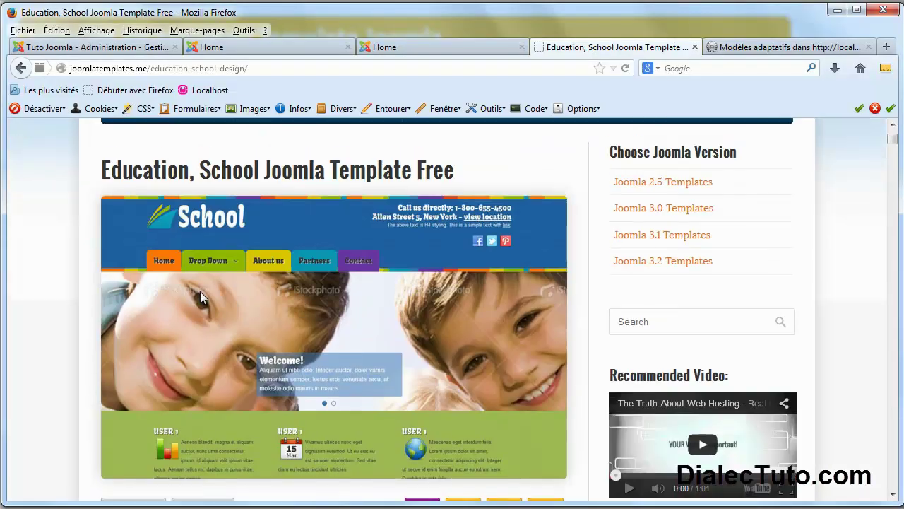
{"action": "scroll", "coordinate": [333, 347], "scroll_direction": "down", "scroll_amount": 2}
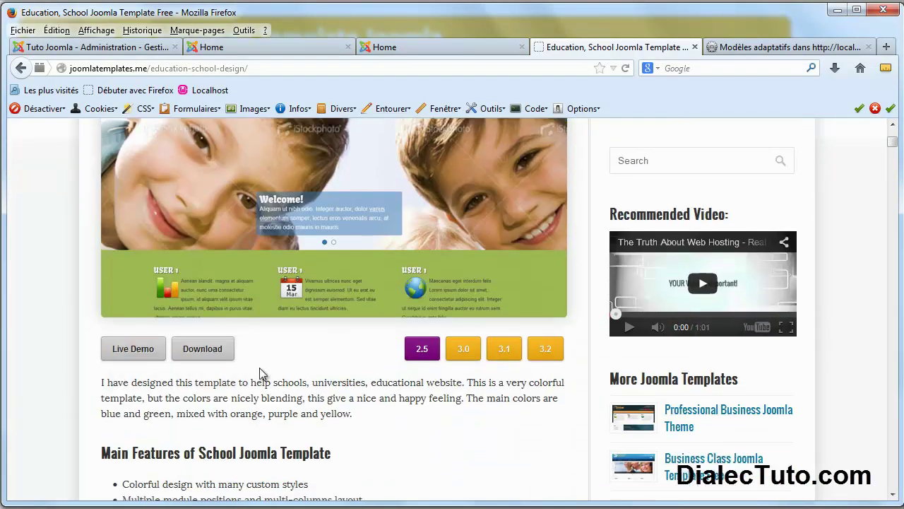
{"action": "left_click", "coordinate": [128, 354]}
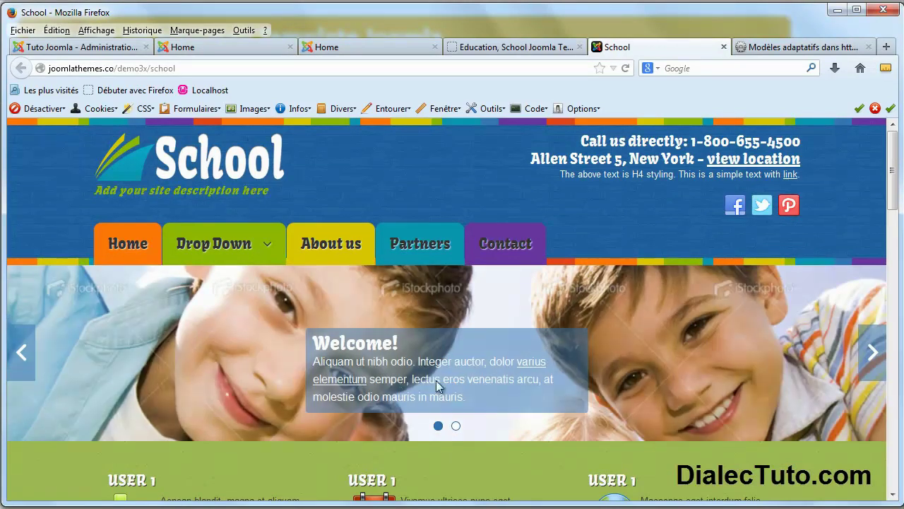
{"action": "left_click", "coordinate": [455, 425]}
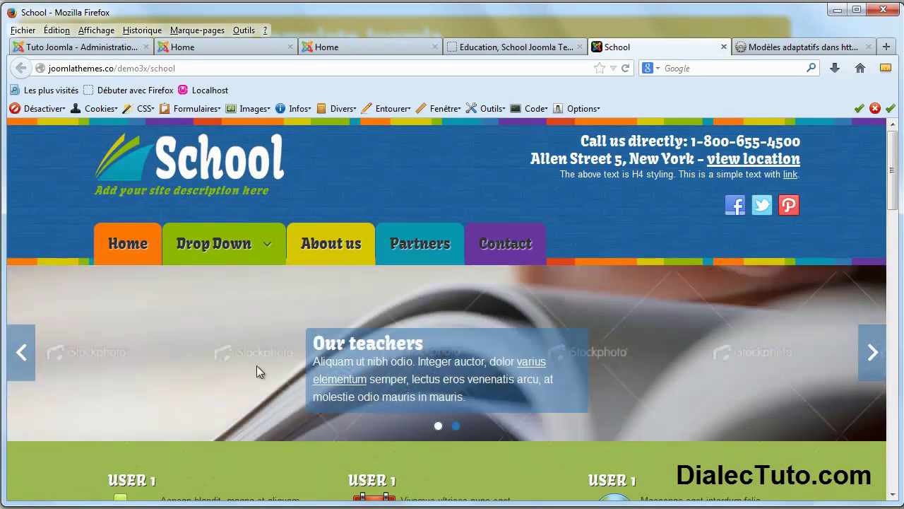
{"action": "left_click", "coordinate": [438, 427]}
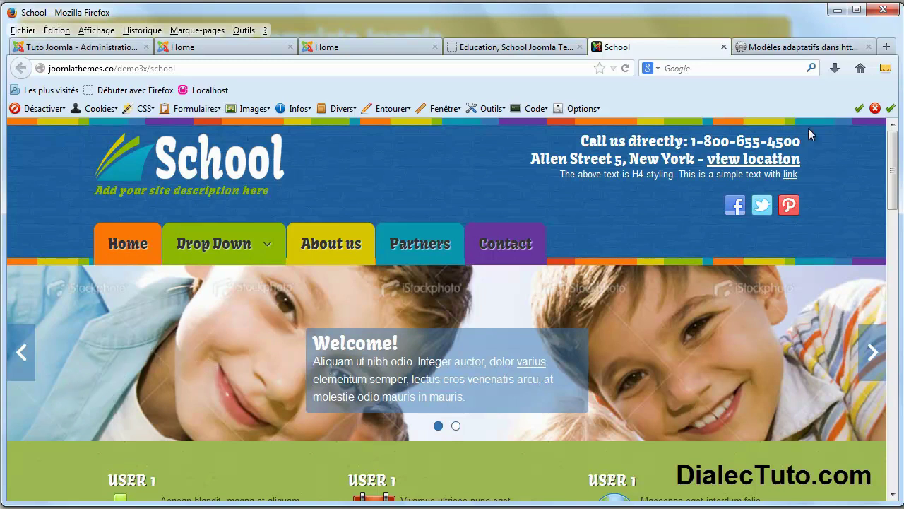
Close the School live demo and bring up the template's school.zip download prompt, dismissing it without saving the file
{"action": "left_click", "coordinate": [837, 10]}
{"action": "left_click", "coordinate": [724, 47]}
{"action": "scroll", "coordinate": [318, 289], "scroll_direction": "up", "scroll_amount": 5}
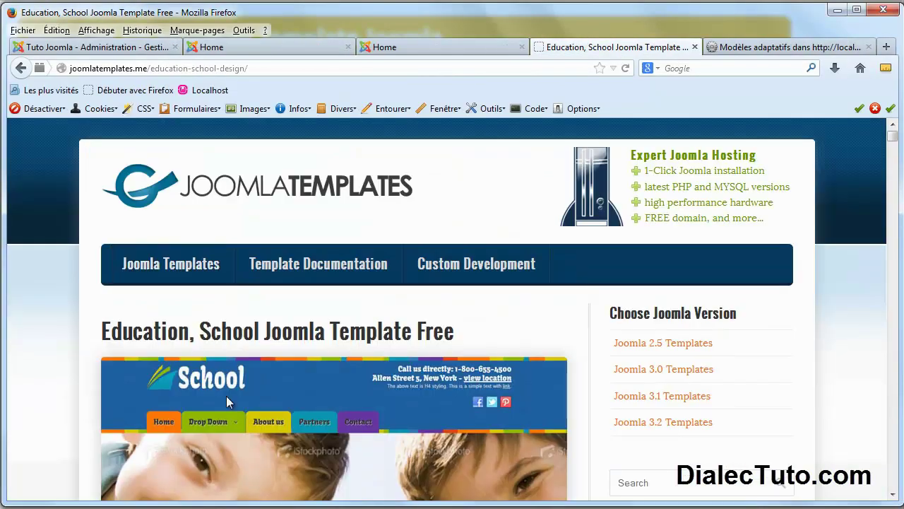
{"action": "scroll", "coordinate": [316, 325], "scroll_direction": "down", "scroll_amount": 6}
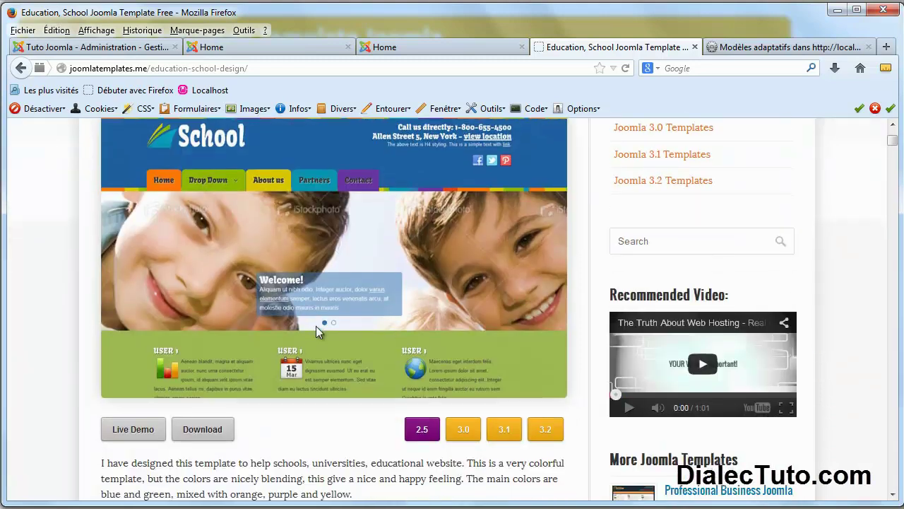
{"action": "left_click", "coordinate": [204, 434]}
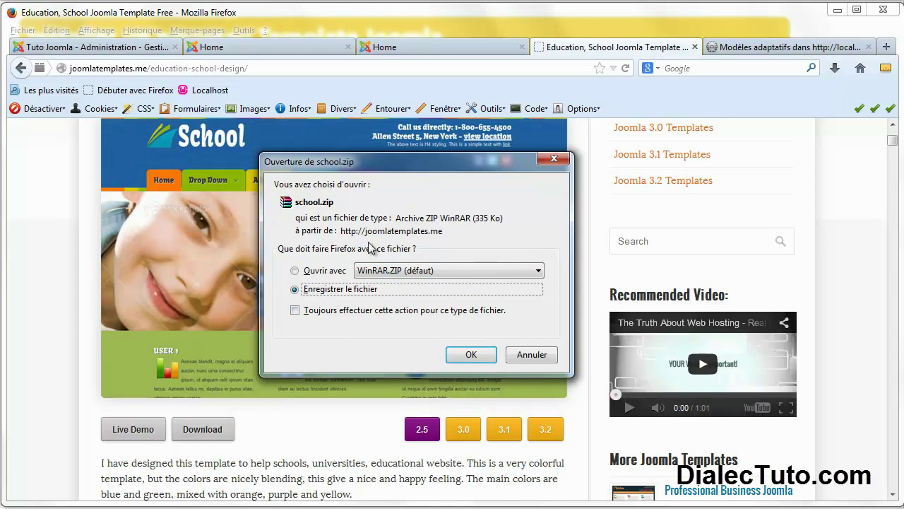
{"action": "left_click", "coordinate": [542, 357]}
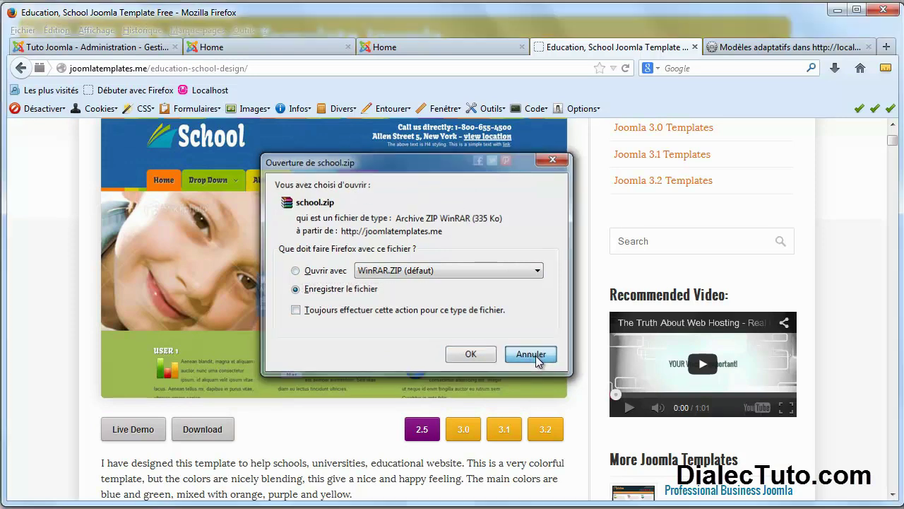
Review the main features listed on the School template's download page once more
{"action": "scroll", "coordinate": [505, 290], "scroll_direction": "down", "scroll_amount": 5}
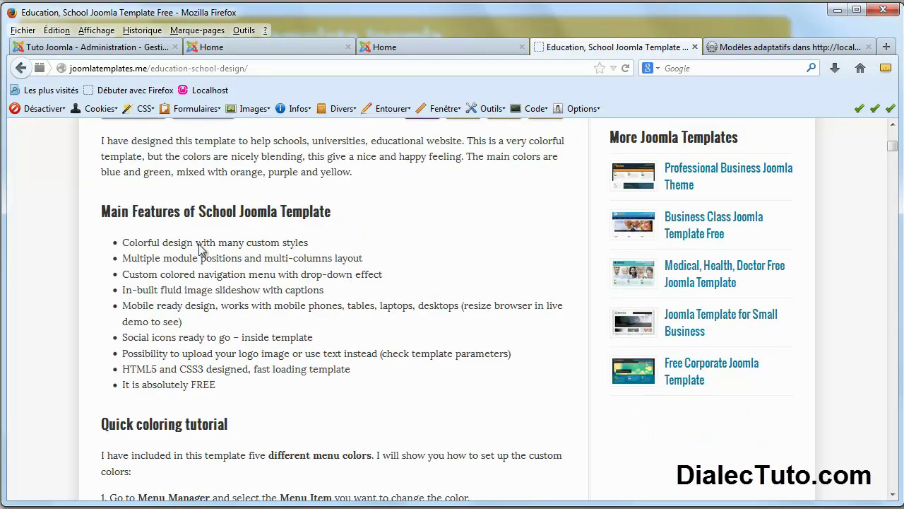
{"action": "left_click_drag", "start_coordinate": [102, 211], "coordinate": [332, 213]}
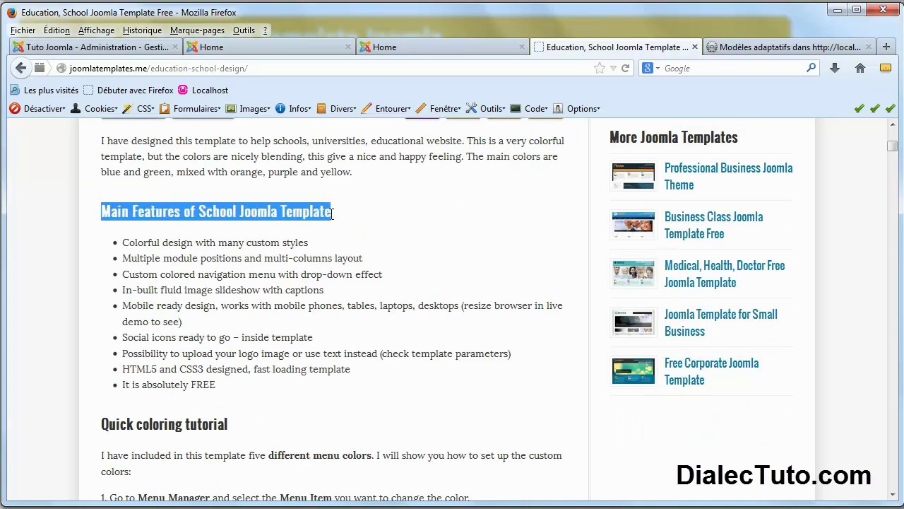
{"action": "left_click_drag", "start_coordinate": [180, 241], "coordinate": [186, 370]}
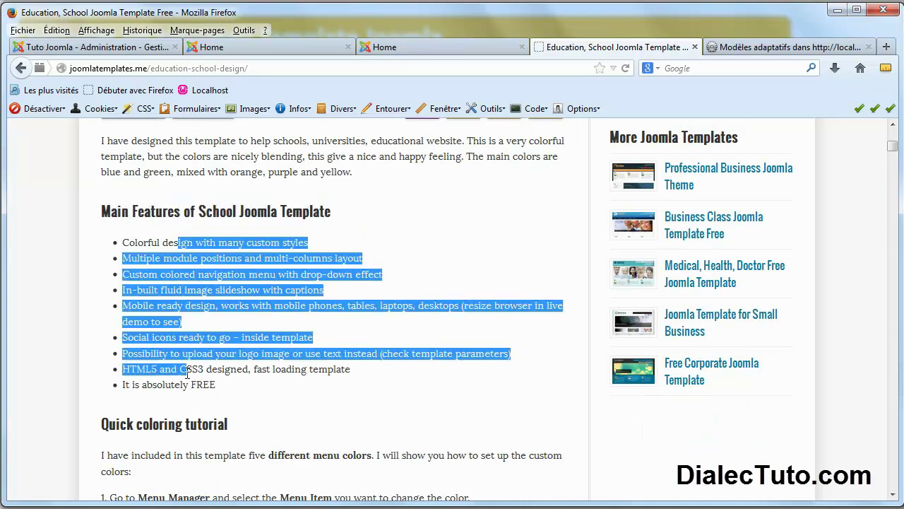
{"action": "left_click", "coordinate": [454, 48]}
{"action": "left_click", "coordinate": [600, 48]}
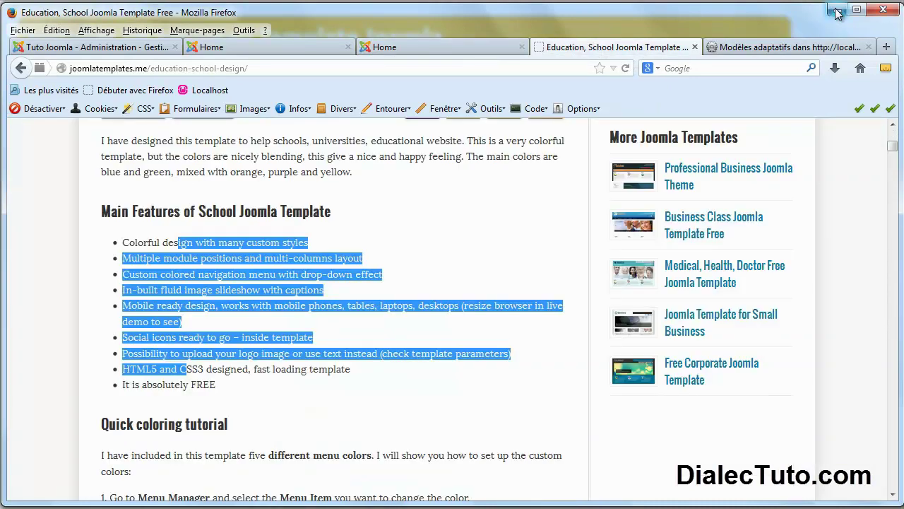
Upload and install school.zip from the Desktop with the extension manager in the Joomla administration
{"action": "left_click", "coordinate": [130, 46]}
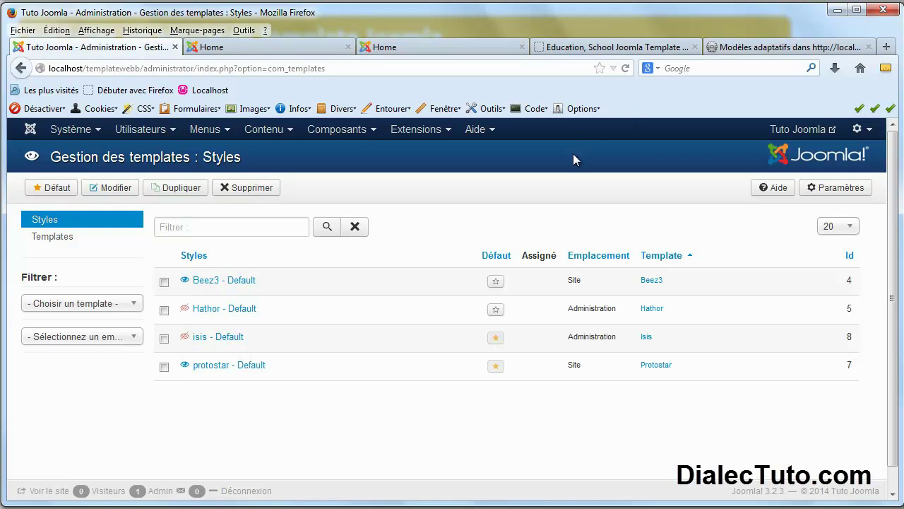
{"action": "left_click", "coordinate": [448, 134]}
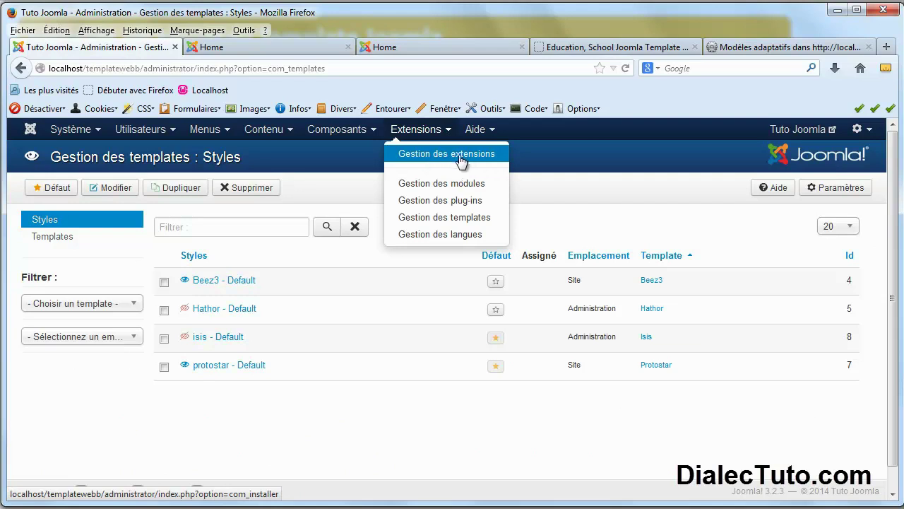
{"action": "left_click", "coordinate": [463, 161]}
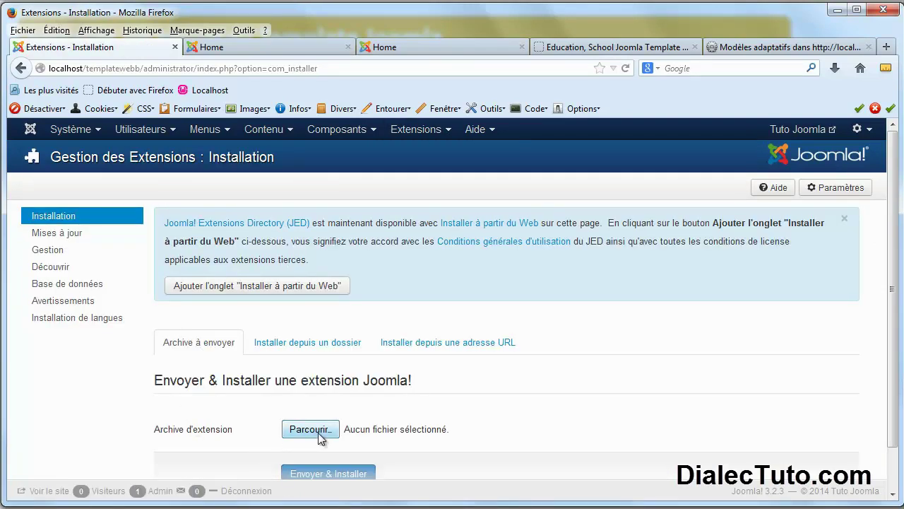
{"action": "left_click", "coordinate": [319, 433]}
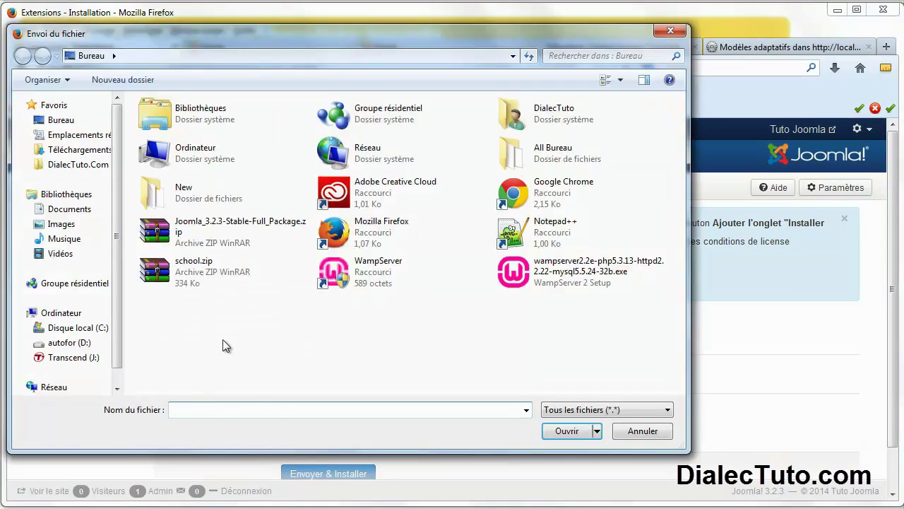
{"action": "left_click", "coordinate": [207, 274]}
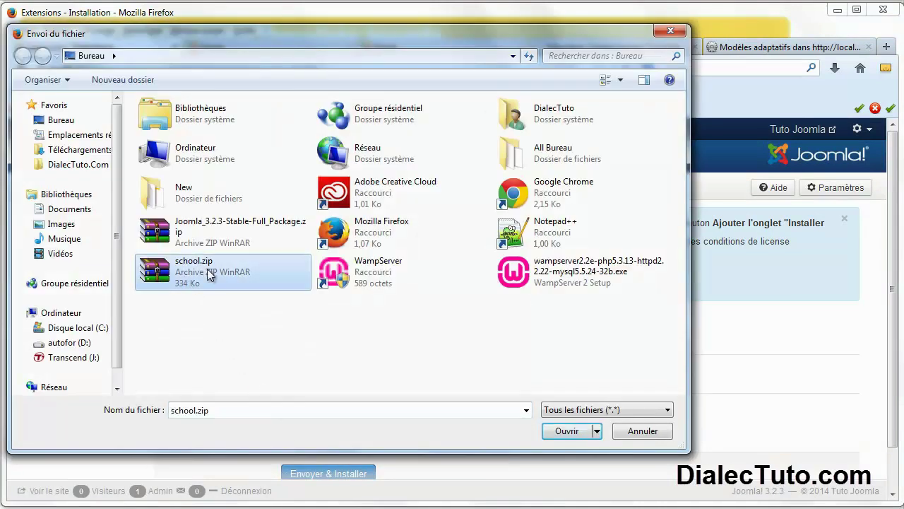
{"action": "left_click", "coordinate": [559, 433]}
{"action": "scroll", "coordinate": [356, 381], "scroll_direction": "down", "scroll_amount": 1}
{"action": "left_click", "coordinate": [334, 456]}
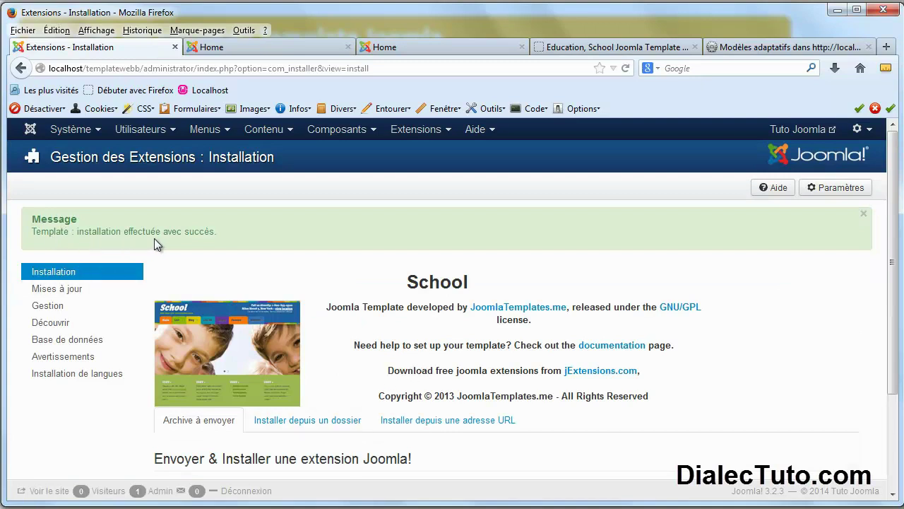
Set the School style as the default site template in the template manager
{"action": "left_click", "coordinate": [446, 134]}
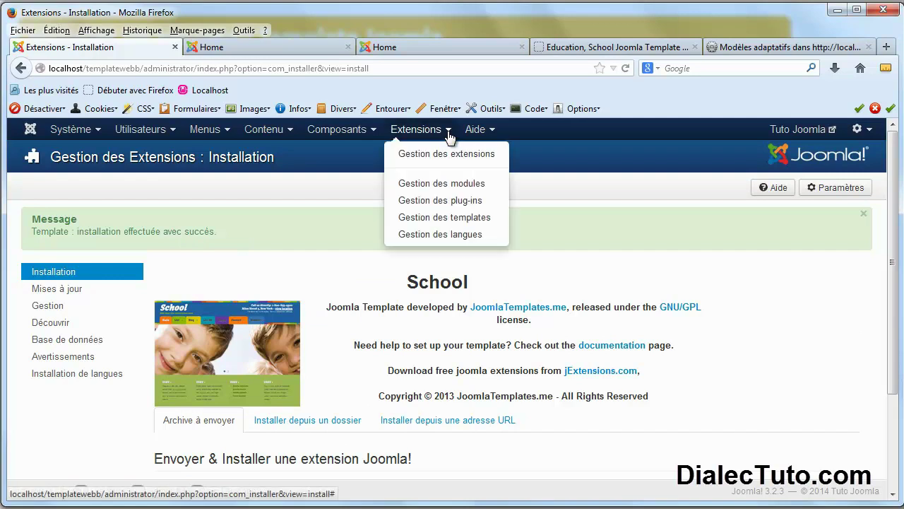
{"action": "left_click", "coordinate": [459, 219]}
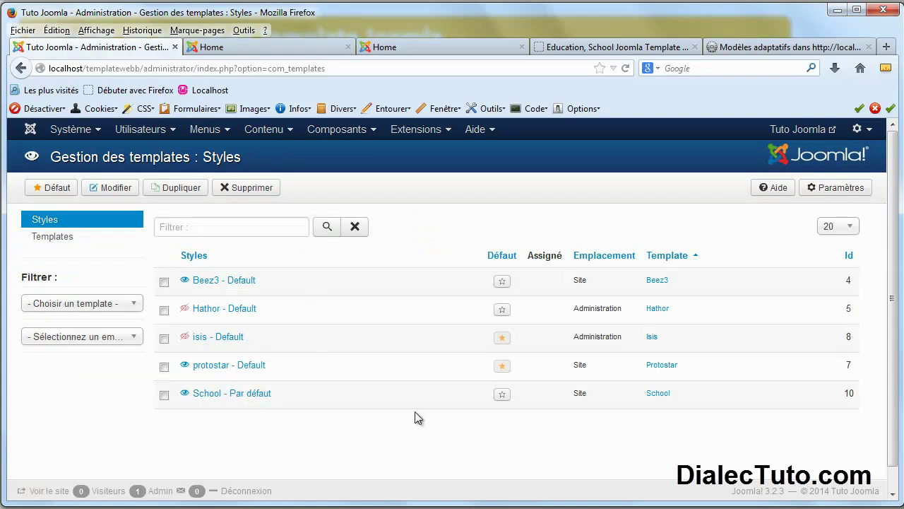
{"action": "left_click", "coordinate": [501, 394]}
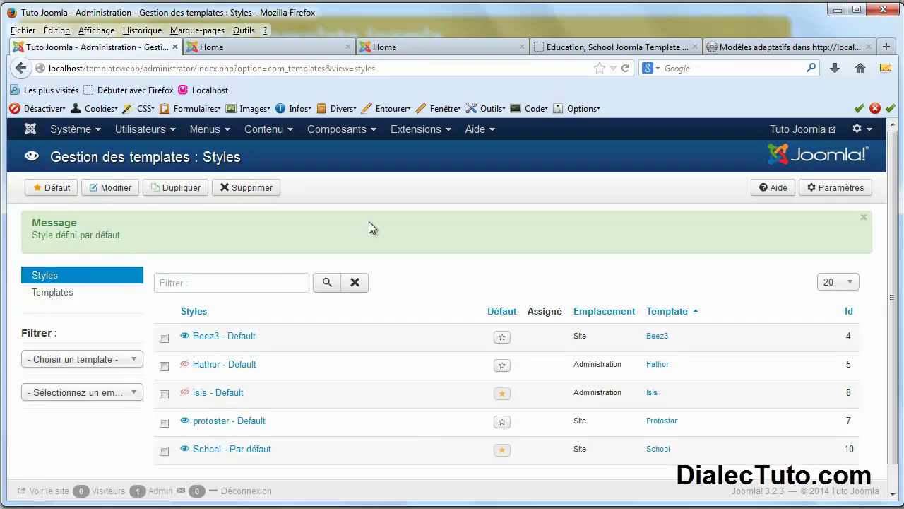
Reload the site's home page and examine how it is displayed with the School template
{"action": "left_click", "coordinate": [455, 51]}
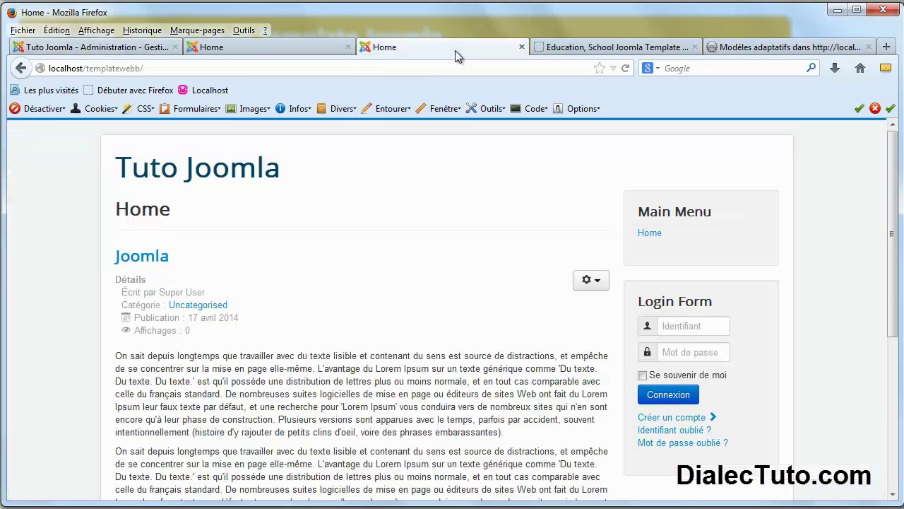
{"action": "left_click", "coordinate": [625, 67]}
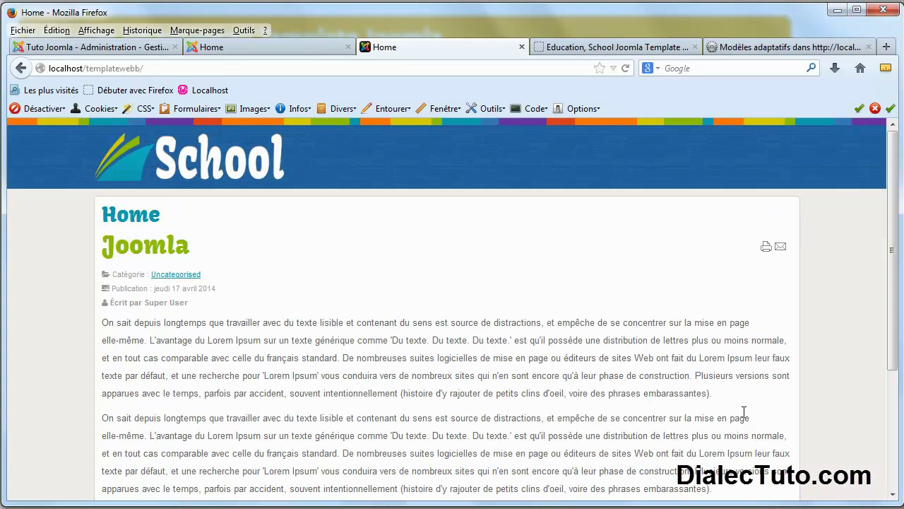
{"action": "scroll", "coordinate": [468, 322], "scroll_direction": "down", "scroll_amount": 5}
{"action": "scroll", "coordinate": [325, 325], "scroll_direction": "up", "scroll_amount": 3}
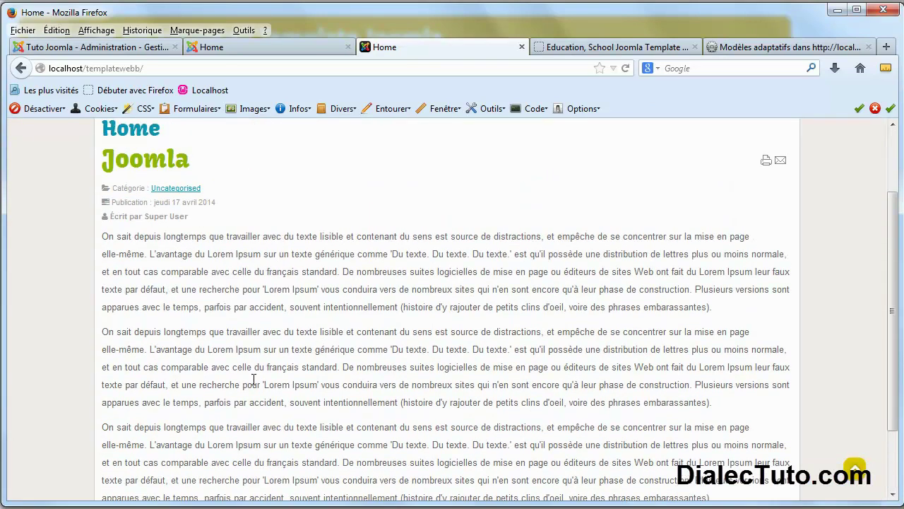
{"action": "scroll", "coordinate": [433, 289], "scroll_direction": "up", "scroll_amount": 3}
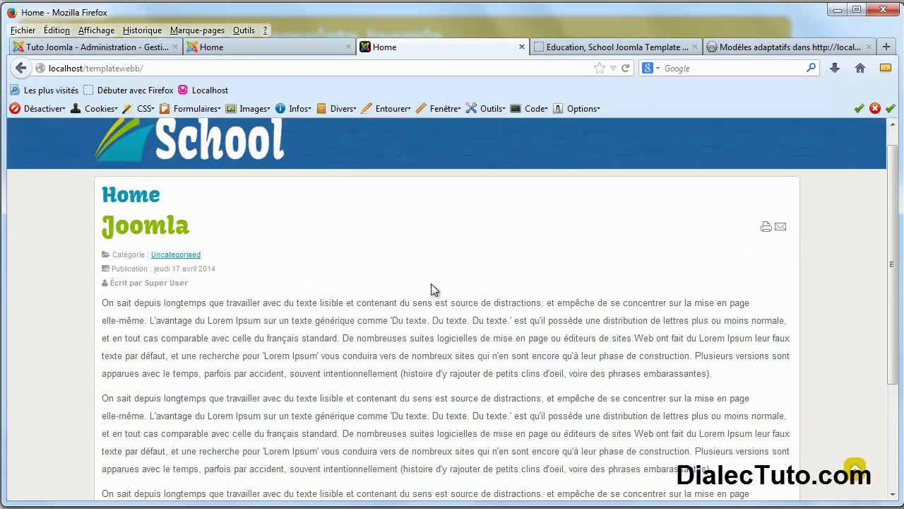
Open the module position preview of the School template from the list of installed templates
{"action": "left_click", "coordinate": [117, 47]}
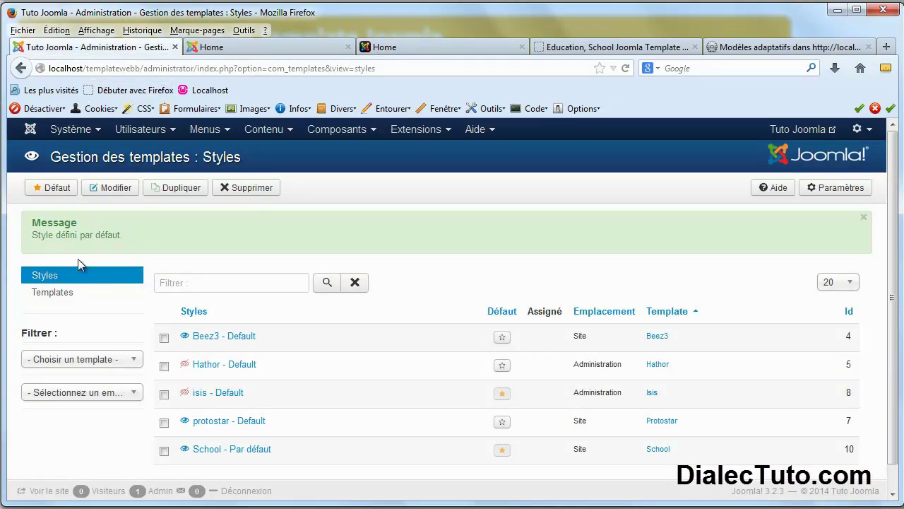
{"action": "left_click", "coordinate": [56, 295]}
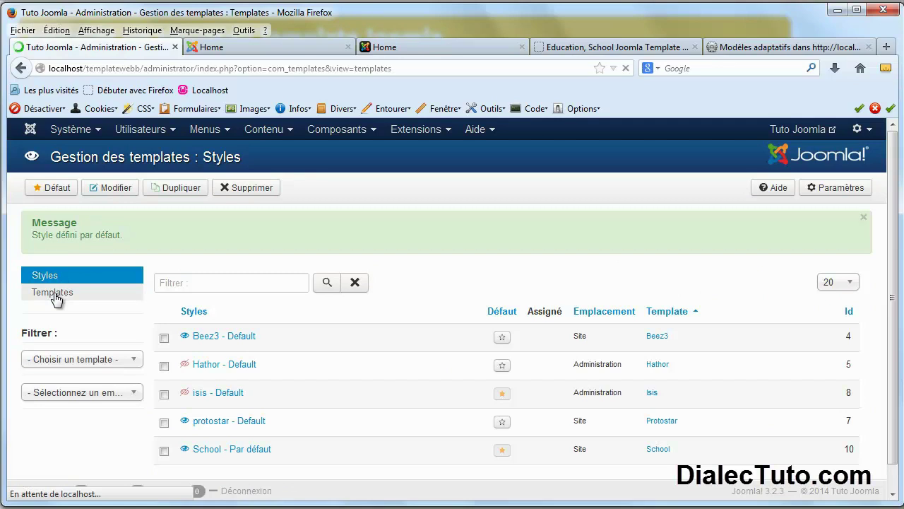
{"action": "scroll", "coordinate": [424, 339], "scroll_direction": "down", "scroll_amount": 5}
{"action": "scroll", "coordinate": [424, 339], "scroll_direction": "down", "scroll_amount": 3}
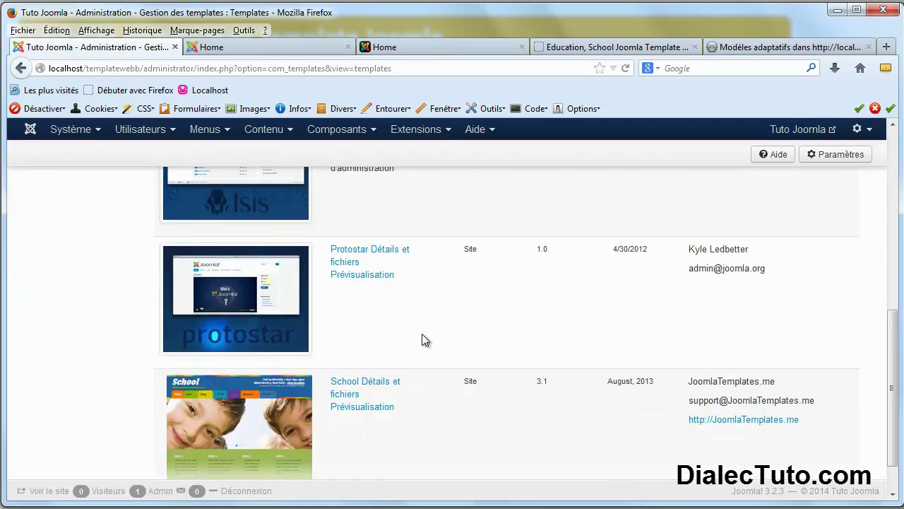
{"action": "left_click", "coordinate": [362, 361]}
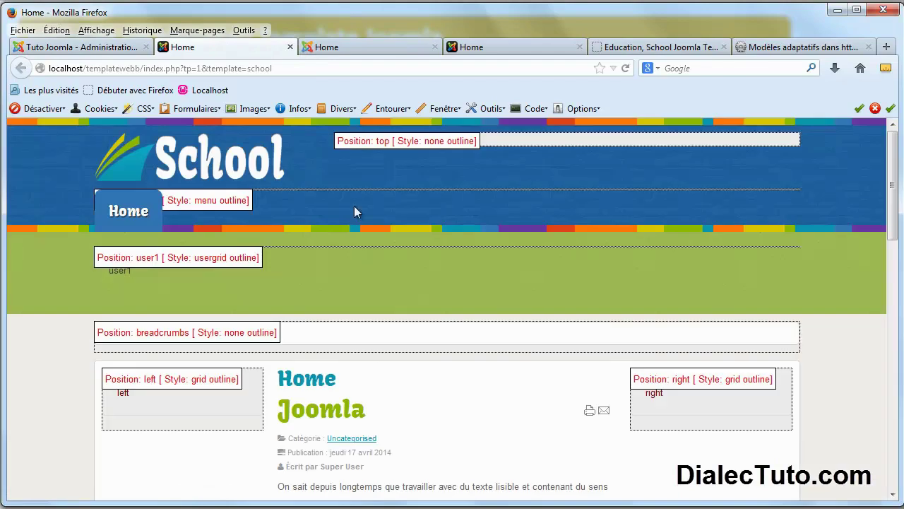
Compare Protostar's position-7, used by Main Menu and Login Form, with the left and right positions of the School template
{"action": "left_click", "coordinate": [106, 49]}
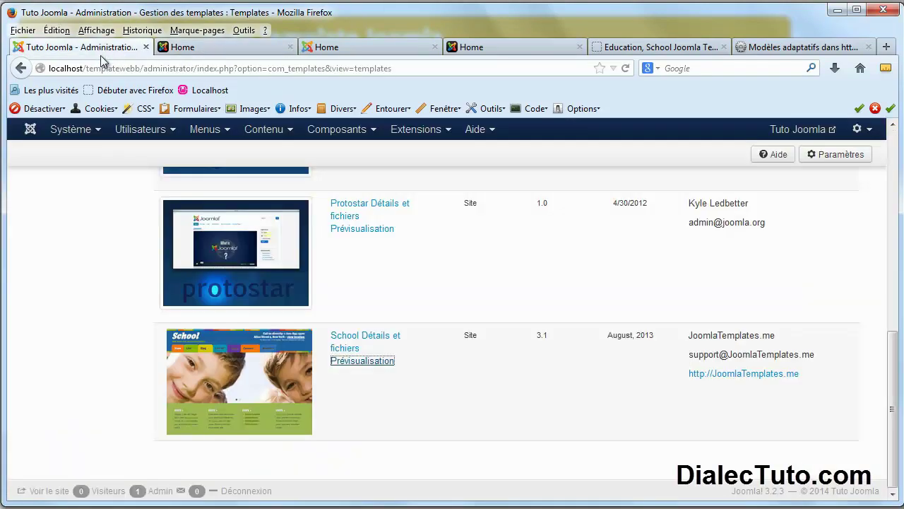
{"action": "left_click", "coordinate": [363, 49]}
{"action": "left_click_drag", "start_coordinate": [661, 258], "coordinate": [678, 243]}
{"action": "left_click_drag", "start_coordinate": [699, 351], "coordinate": [677, 336]}
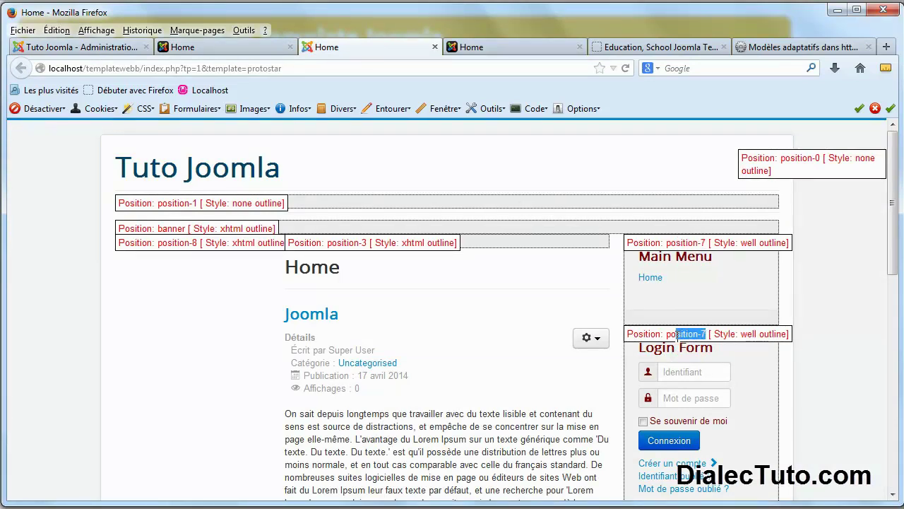
{"action": "left_click", "coordinate": [255, 49]}
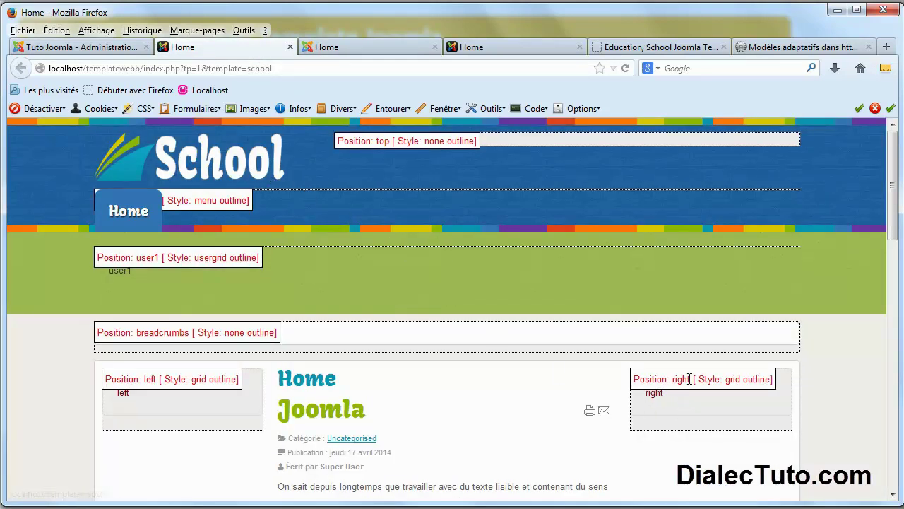
{"action": "double_click", "coordinate": [152, 379]}
Open the module manager and check the positions assigned to the Main Menu and Login Form modules
{"action": "left_click", "coordinate": [96, 50]}
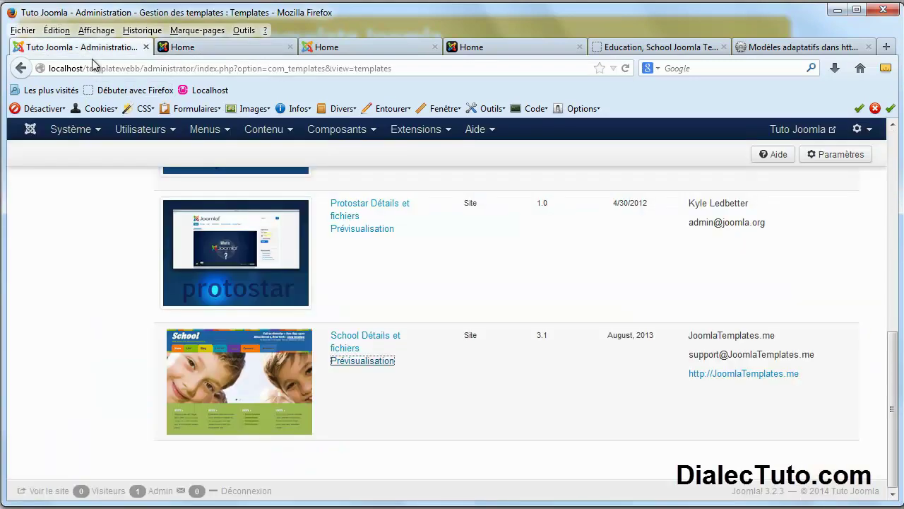
{"action": "scroll", "coordinate": [110, 284], "scroll_direction": "up", "scroll_amount": 5}
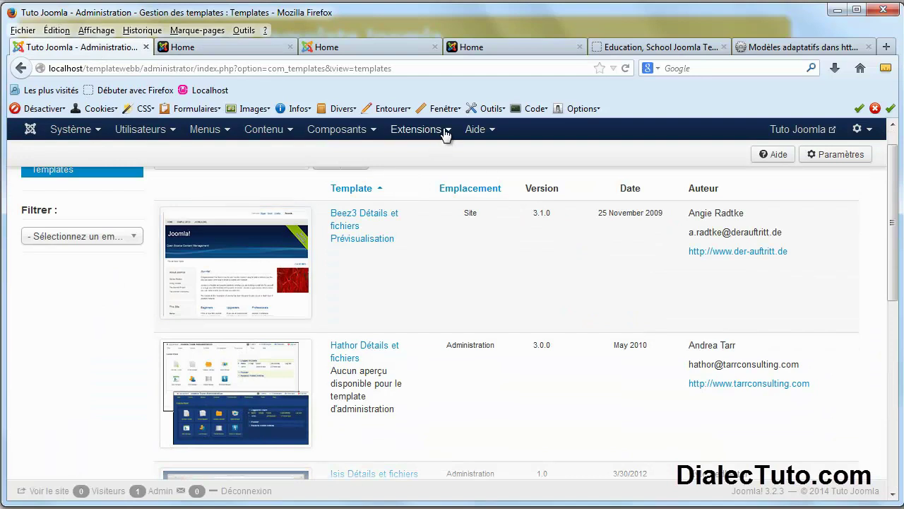
{"action": "left_click", "coordinate": [444, 132]}
{"action": "left_click", "coordinate": [469, 185]}
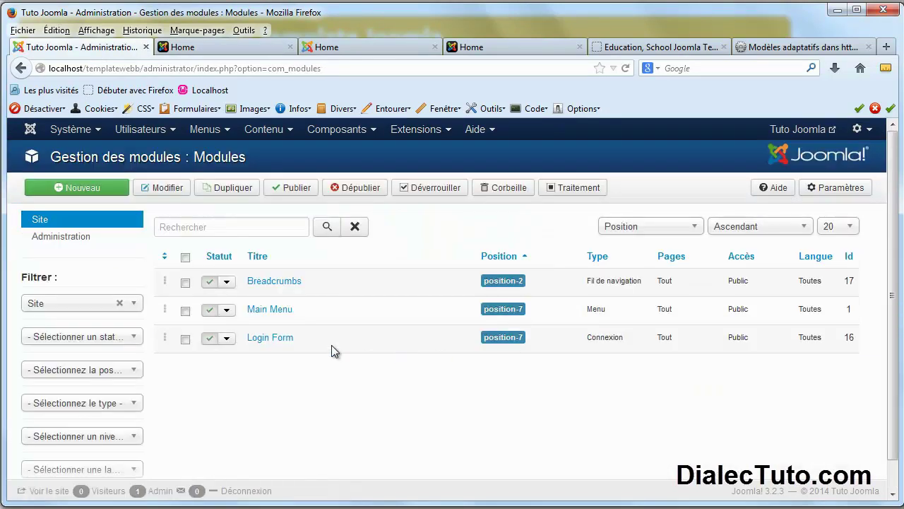
{"action": "left_click_drag", "start_coordinate": [485, 312], "coordinate": [526, 312]}
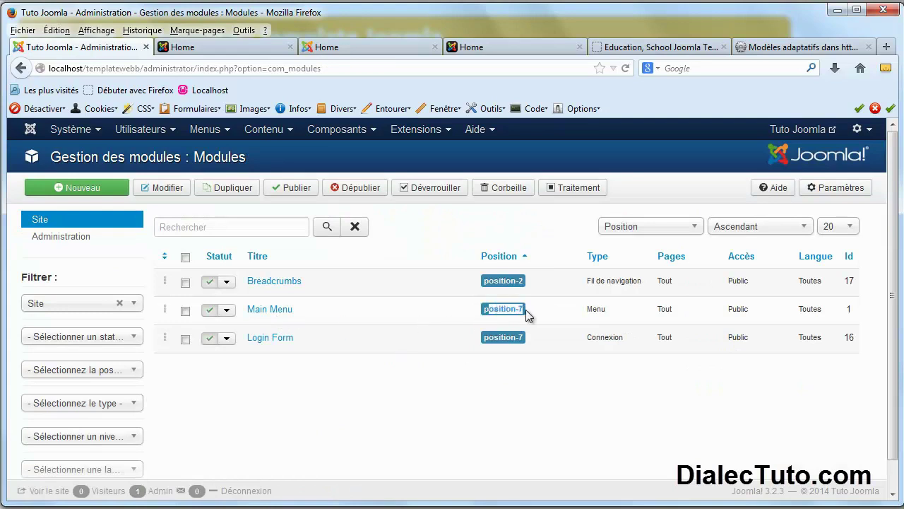
{"action": "left_click_drag", "start_coordinate": [492, 337], "coordinate": [523, 341]}
Compare the Protostar position preview with the School home page and the School position preview
{"action": "left_click", "coordinate": [402, 47]}
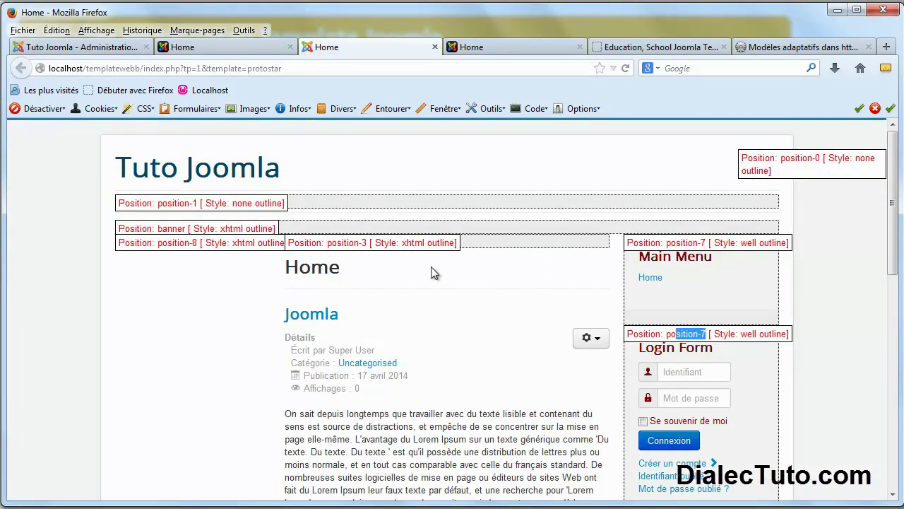
{"action": "left_click", "coordinate": [489, 49]}
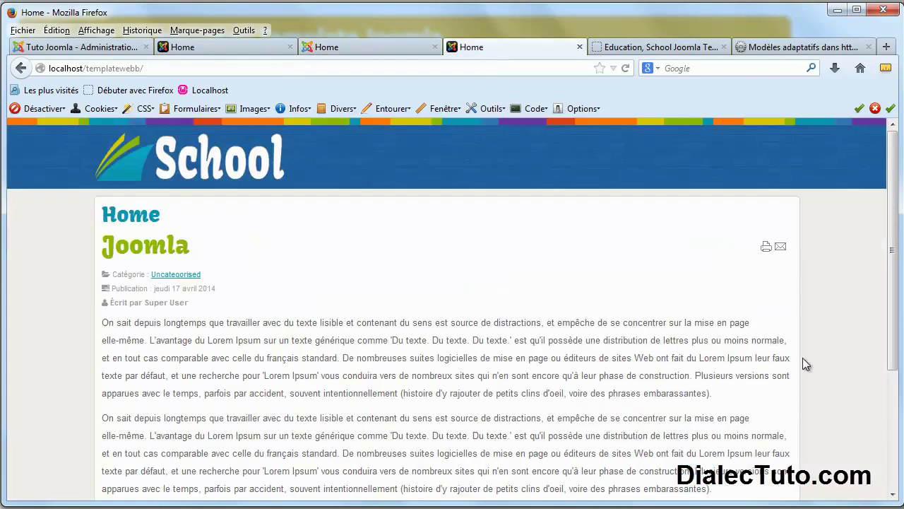
{"action": "left_click", "coordinate": [240, 46]}
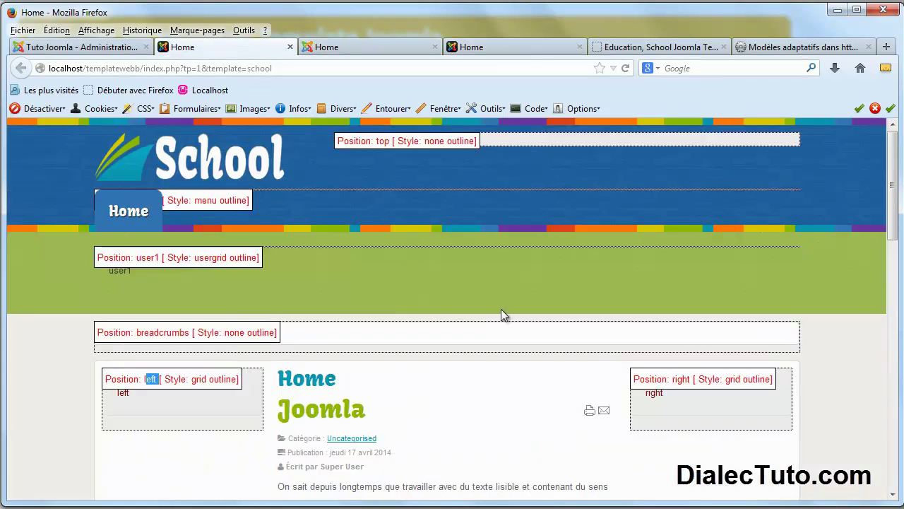
Set the Main Menu module's position to the School template's Droite [right], then save and close the module
{"action": "double_click", "coordinate": [683, 380]}
{"action": "left_click", "coordinate": [91, 48]}
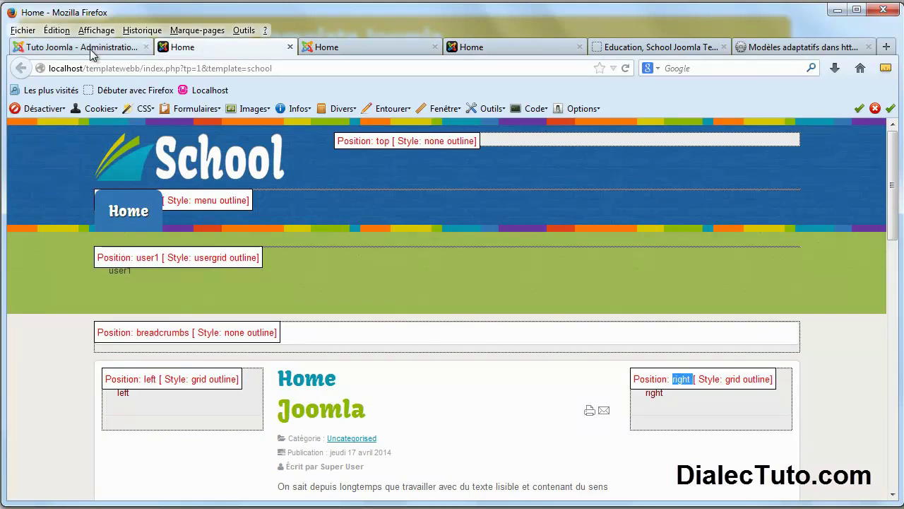
{"action": "left_click", "coordinate": [269, 316]}
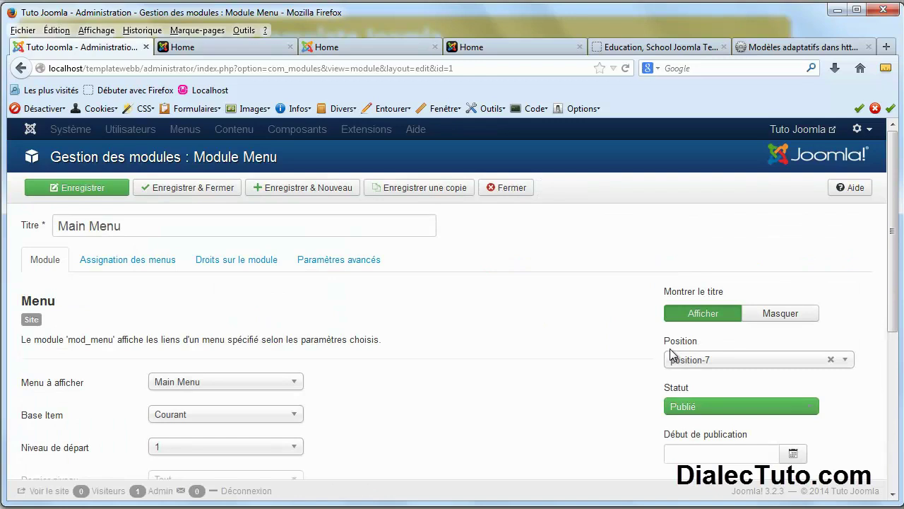
{"action": "scroll", "coordinate": [889, 241], "scroll_direction": "down", "scroll_amount": 3}
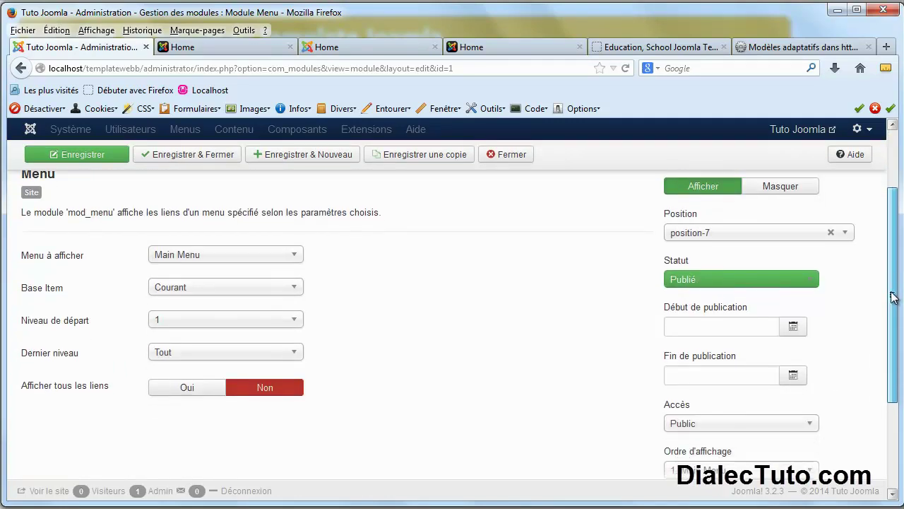
{"action": "left_click", "coordinate": [845, 233]}
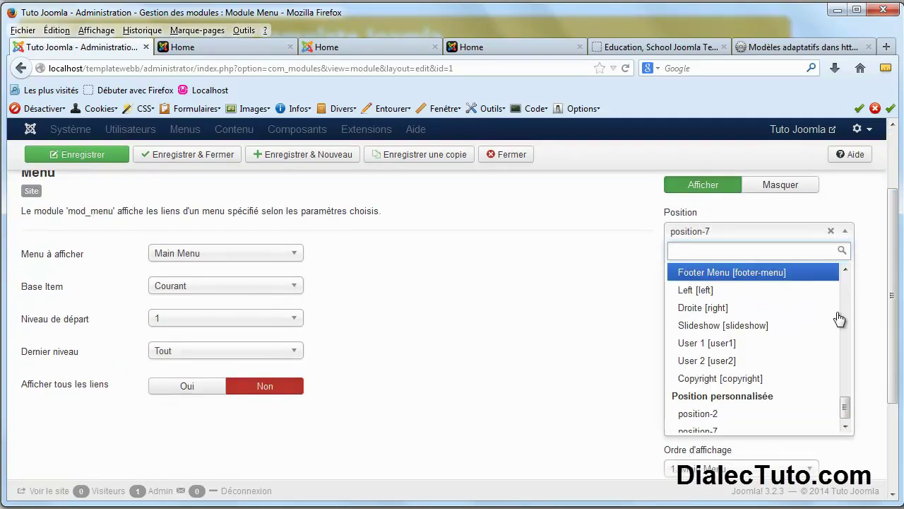
{"action": "left_click_drag", "start_coordinate": [845, 412], "coordinate": [845, 283]}
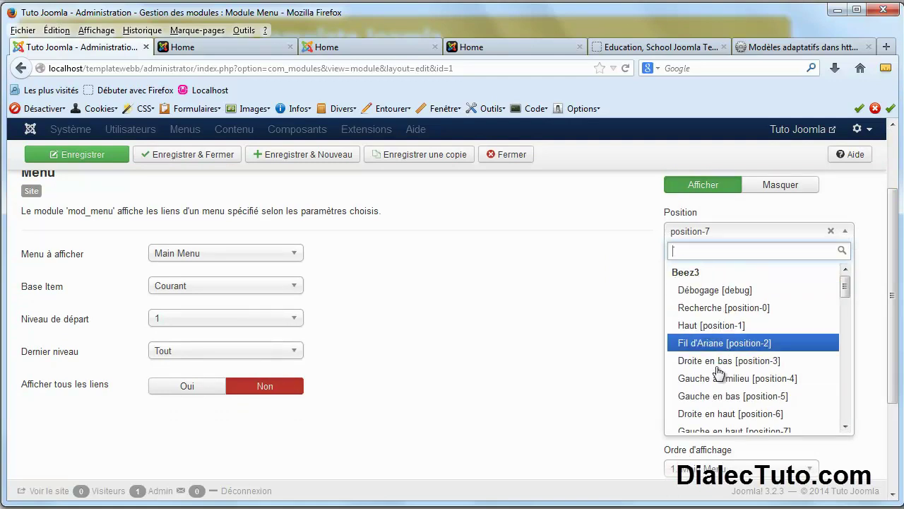
{"action": "left_click_drag", "start_coordinate": [846, 300], "coordinate": [846, 392]}
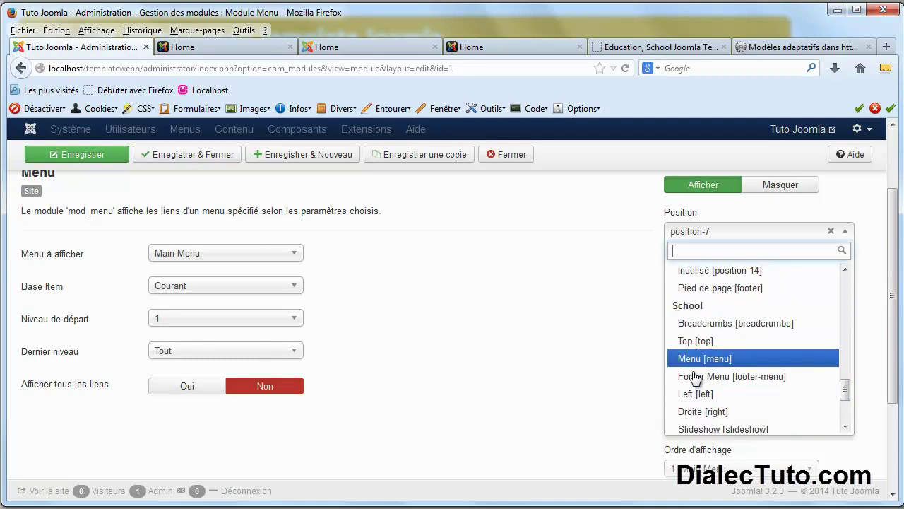
{"action": "left_click", "coordinate": [702, 412]}
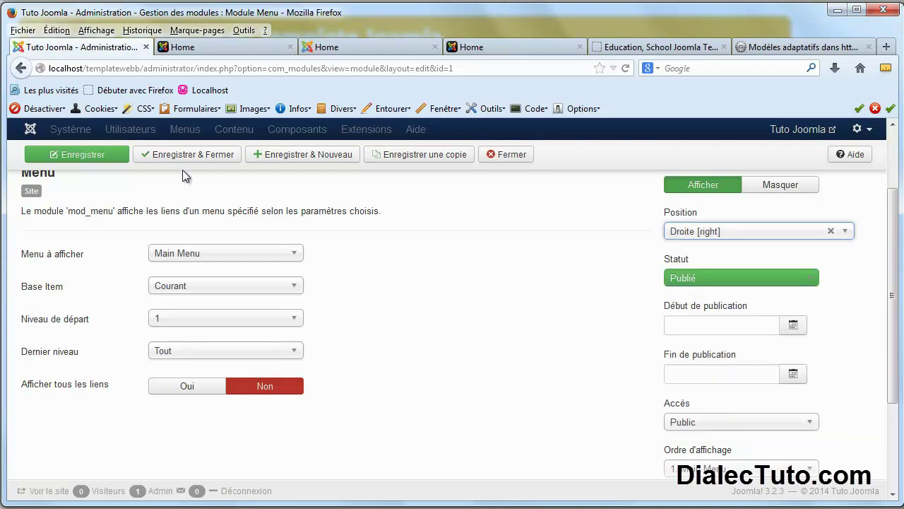
{"action": "left_click", "coordinate": [196, 155]}
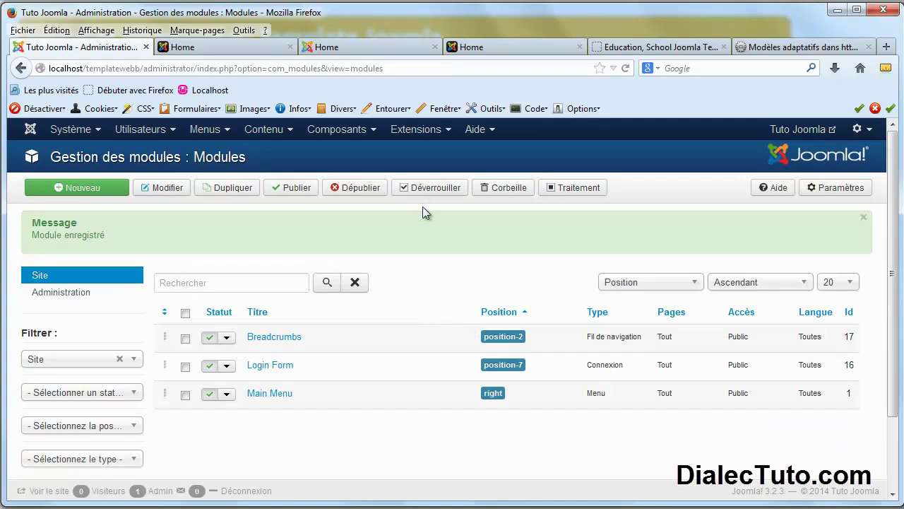
Reload the site's home page to check the Main Menu module and compare it with the Protostar position preview
{"action": "double_click", "coordinate": [497, 394]}
{"action": "left_click", "coordinate": [487, 47]}
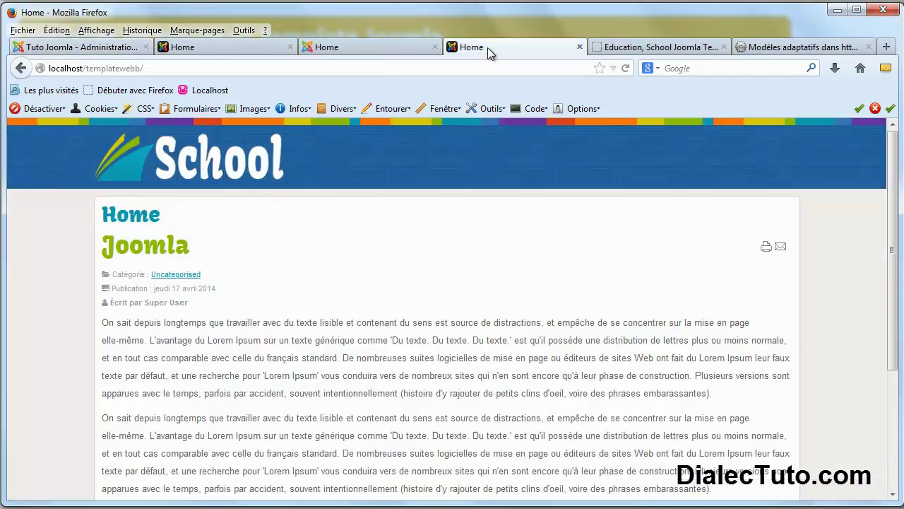
{"action": "left_click", "coordinate": [626, 68]}
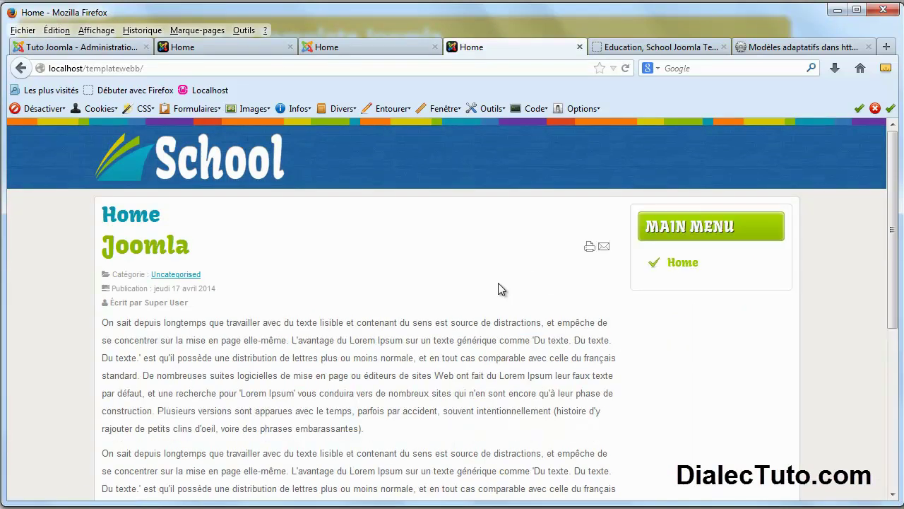
{"action": "left_click", "coordinate": [398, 49]}
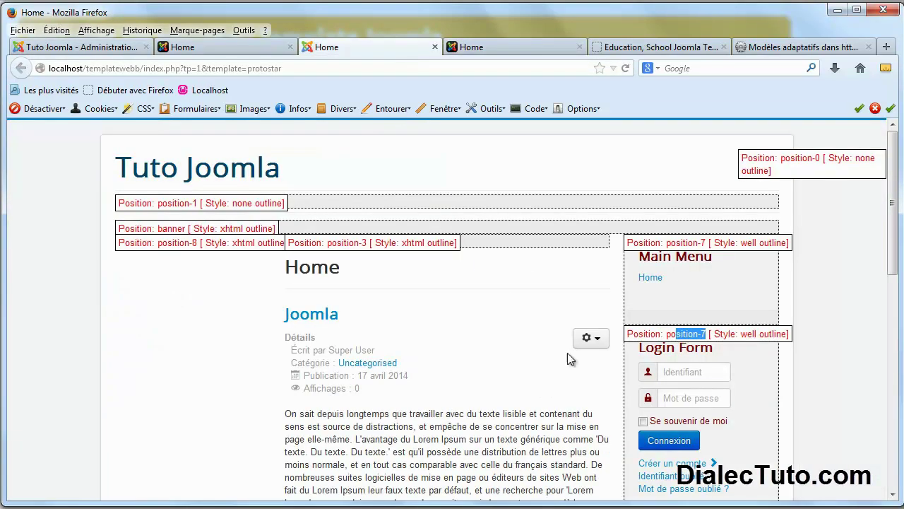
Set the Login Form module's position to the School template's Droite [right], then save and close the module
{"action": "left_click", "coordinate": [103, 48]}
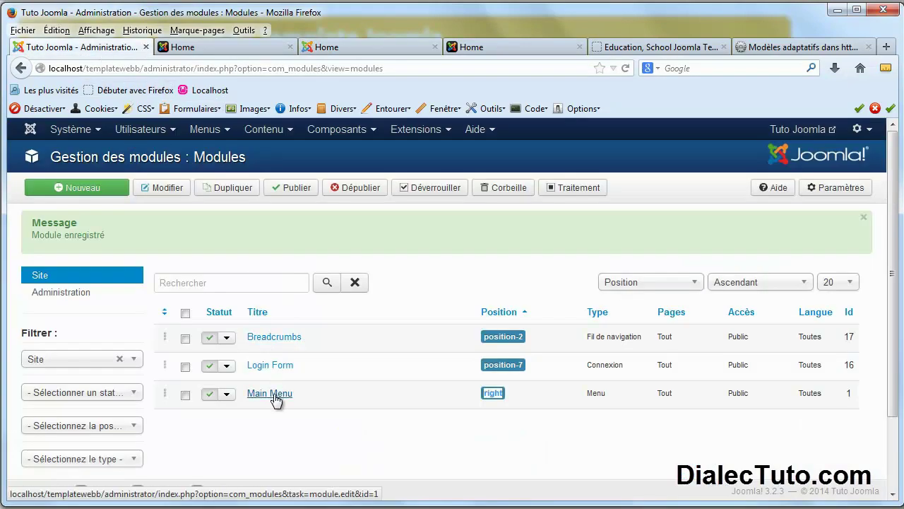
{"action": "left_click", "coordinate": [276, 372]}
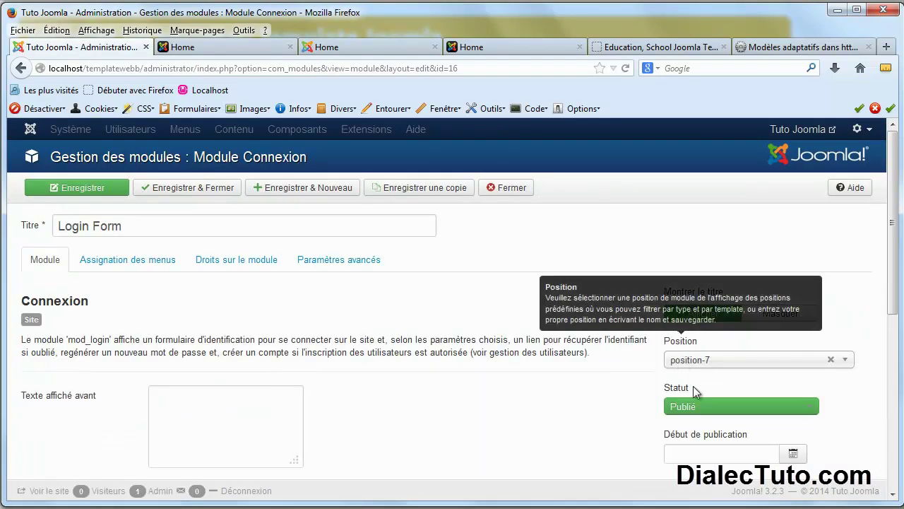
{"action": "left_click_drag", "start_coordinate": [893, 227], "coordinate": [895, 282]}
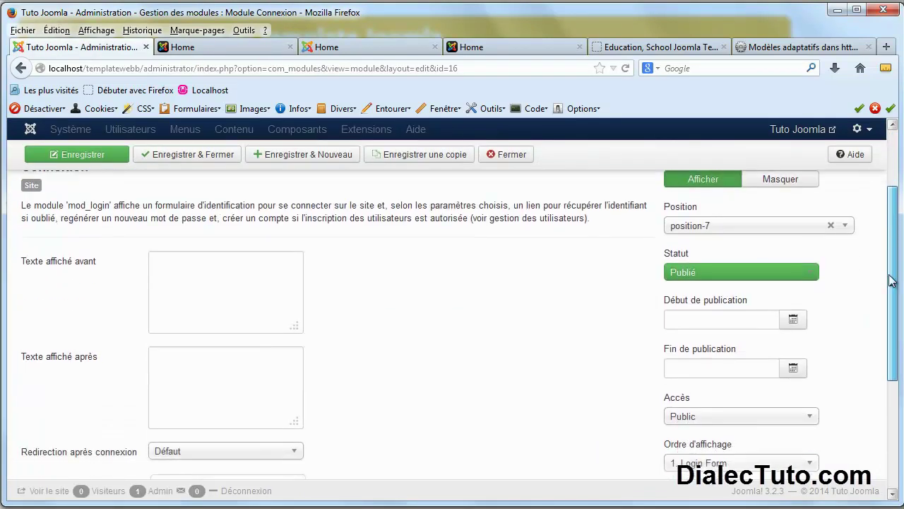
{"action": "left_click", "coordinate": [845, 226]}
{"action": "mouse_move", "coordinate": [845, 404]}
{"action": "left_mouse_down"}
{"action": "mouse_move", "coordinate": [845, 367]}
{"action": "mouse_move", "coordinate": [850, 393]}
{"action": "left_mouse_up"}
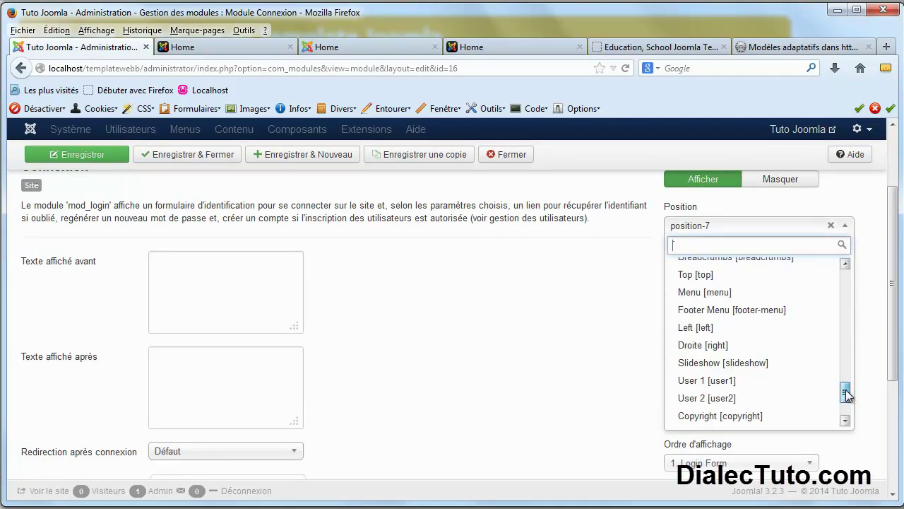
{"action": "scroll", "coordinate": [797, 371], "scroll_direction": "up", "scroll_amount": 2}
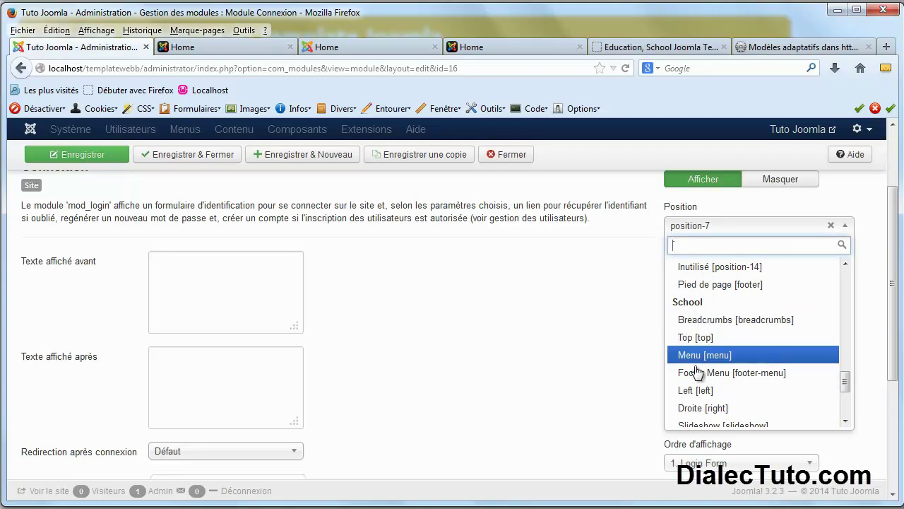
{"action": "left_click", "coordinate": [714, 410]}
{"action": "left_click", "coordinate": [191, 155]}
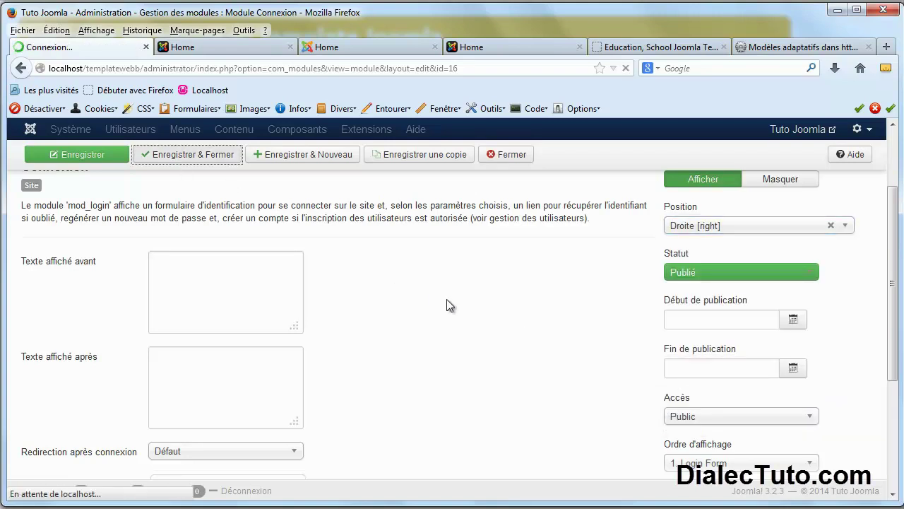
Reload the home page and check how the Main Menu and Login Form modules display, then glance at the tutorial outline
{"action": "left_click", "coordinate": [512, 46]}
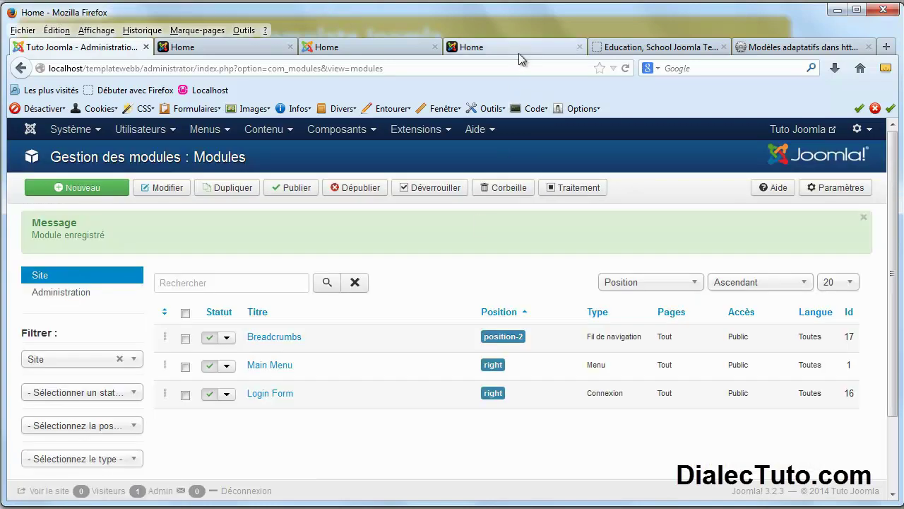
{"action": "left_click", "coordinate": [625, 68]}
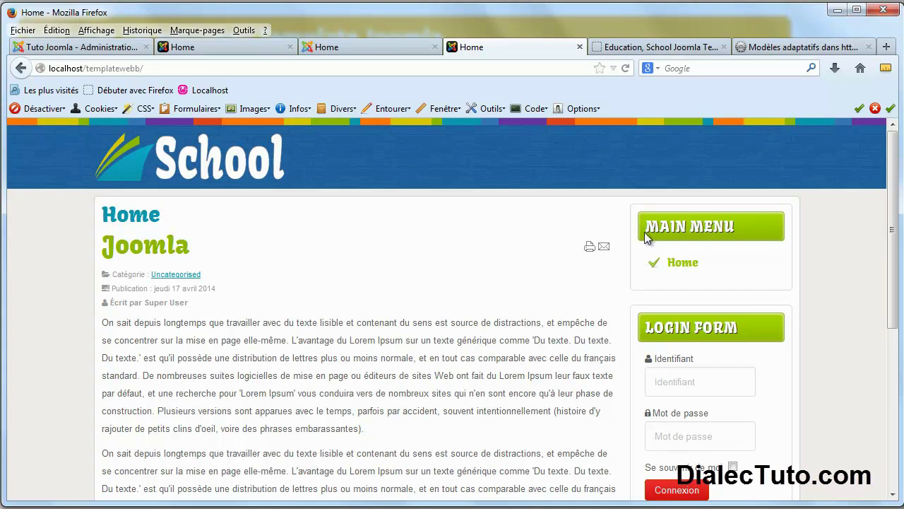
{"action": "scroll", "coordinate": [440, 339], "scroll_direction": "down", "scroll_amount": 5}
{"action": "scroll", "coordinate": [586, 212], "scroll_direction": "up", "scroll_amount": 3}
{"action": "left_click", "coordinate": [837, 12]}
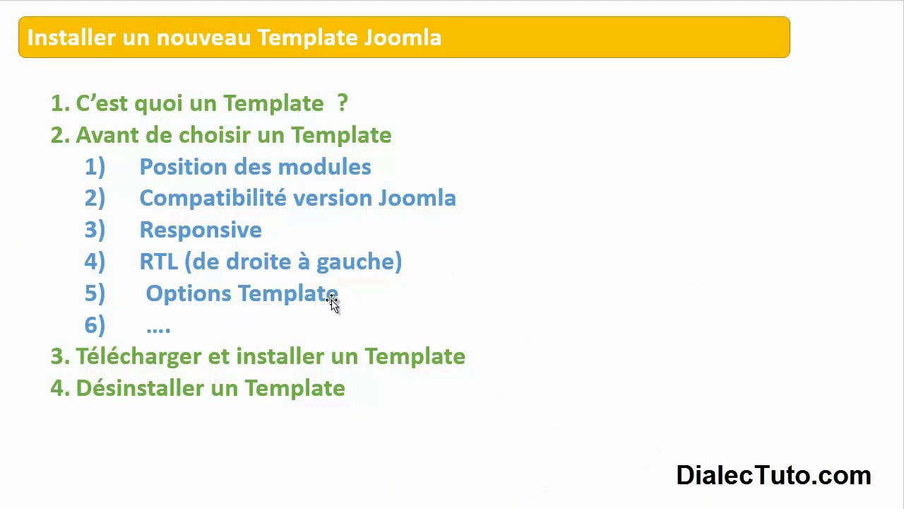
{"action": "left_click", "coordinate": [185, 508]}
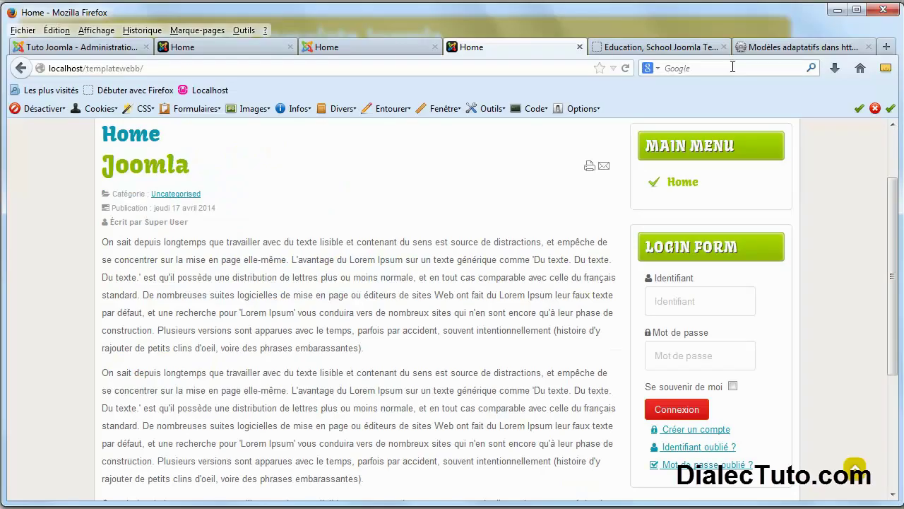
Return to the School template's download page and close the page of responsive layout previews
{"action": "left_click", "coordinate": [656, 47]}
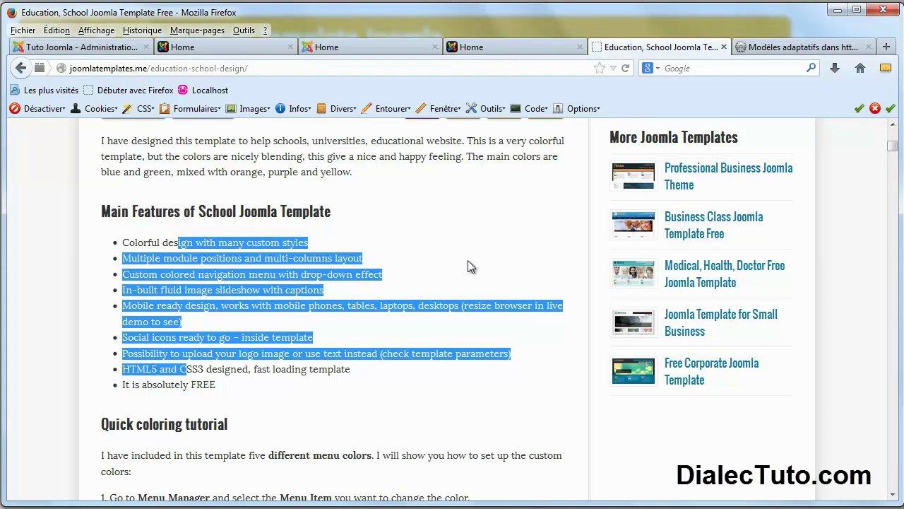
{"action": "scroll", "coordinate": [468, 260], "scroll_direction": "up", "scroll_amount": 5}
{"action": "scroll", "coordinate": [452, 211], "scroll_direction": "up", "scroll_amount": 3}
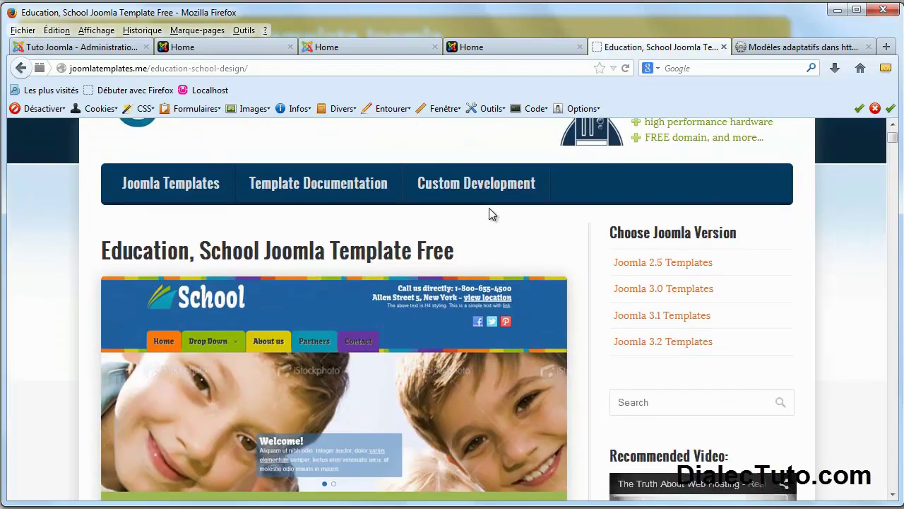
{"action": "left_click", "coordinate": [769, 50]}
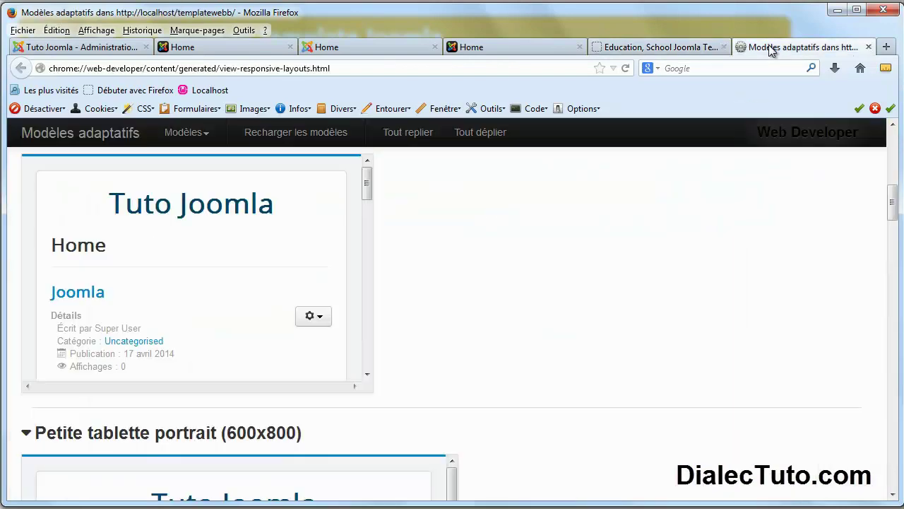
{"action": "left_click", "coordinate": [868, 47]}
{"action": "scroll", "coordinate": [95, 282], "scroll_direction": "down", "scroll_amount": 3}
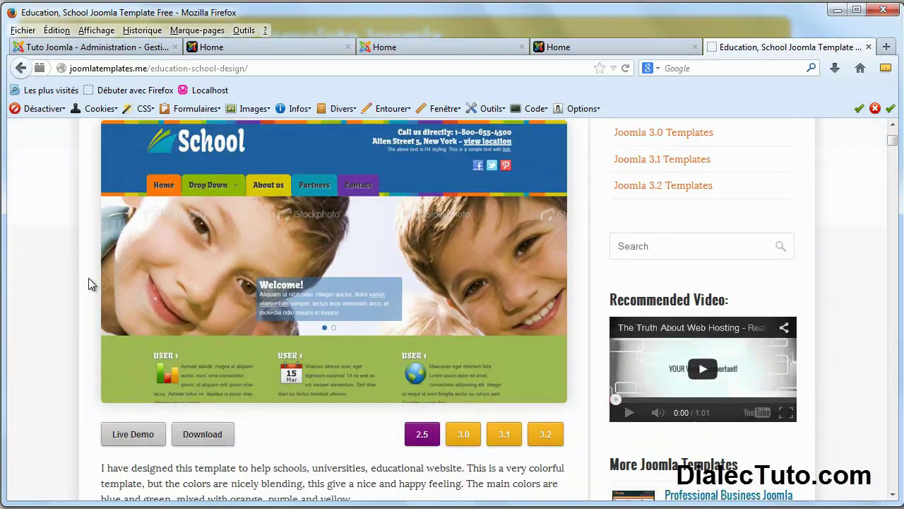
Open the School template's live demo and browse the slides of its slideshow
{"action": "left_click", "coordinate": [131, 434]}
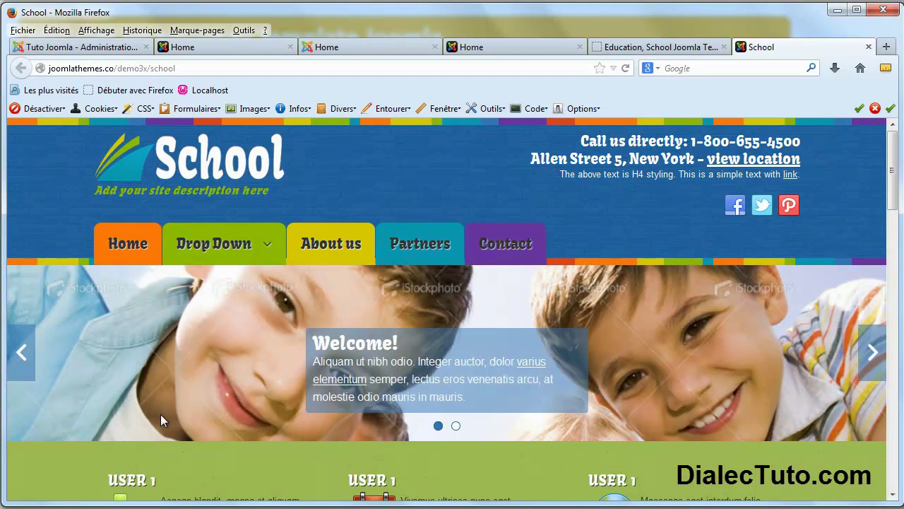
{"action": "left_click", "coordinate": [24, 360]}
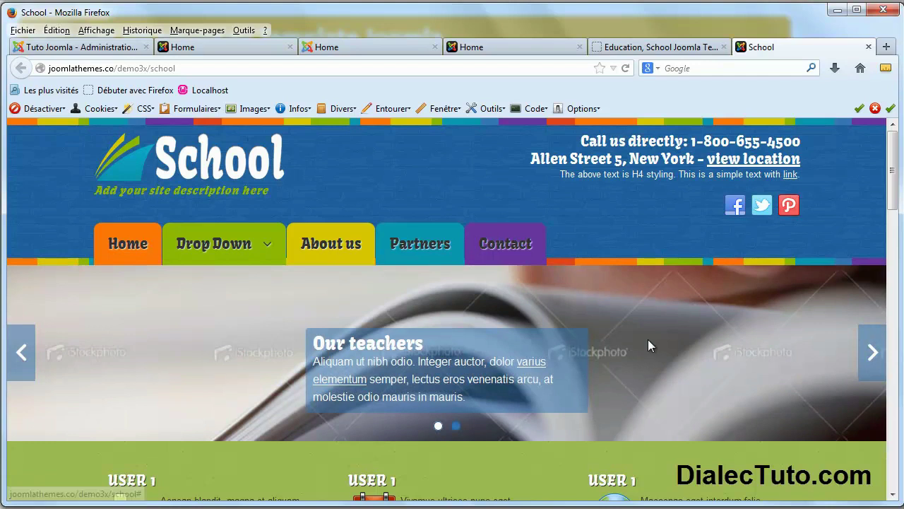
{"action": "left_click", "coordinate": [437, 426]}
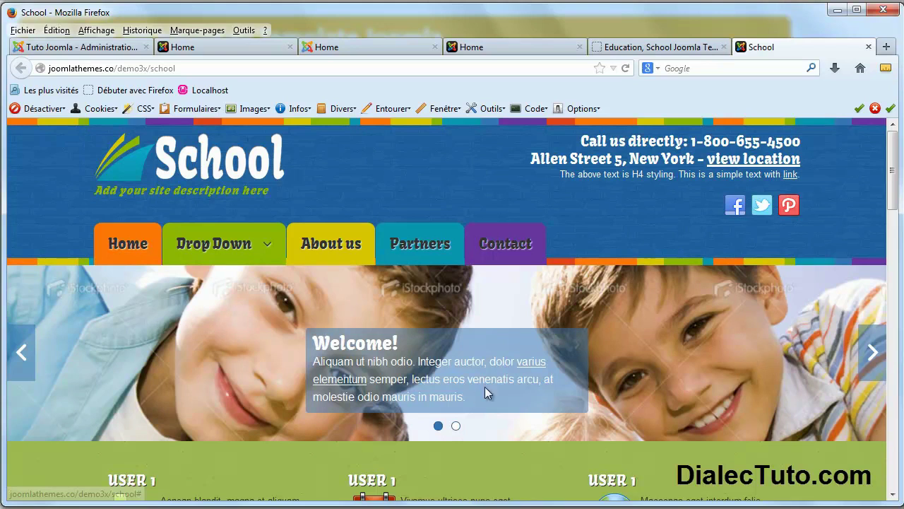
Open the School - Par défaut style for editing from the site administration's template manager
{"action": "left_click", "coordinate": [106, 46]}
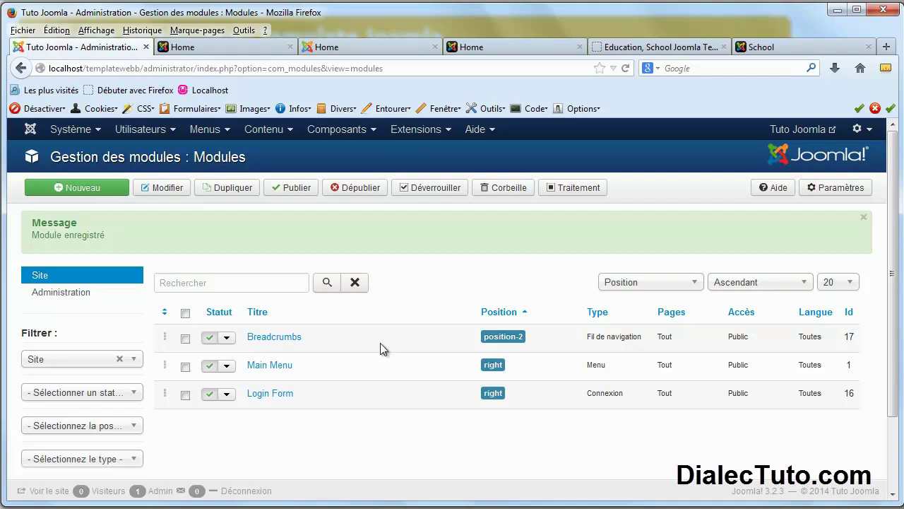
{"action": "left_click", "coordinate": [445, 132]}
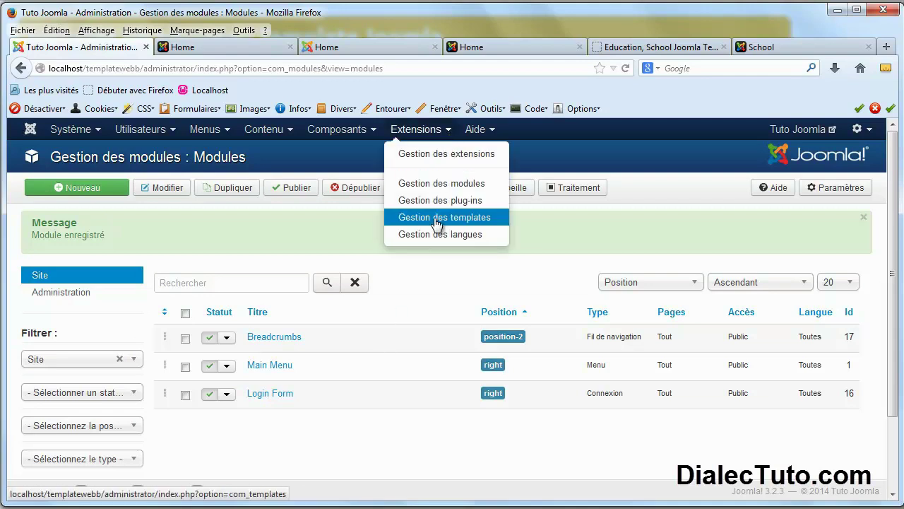
{"action": "left_click", "coordinate": [476, 218]}
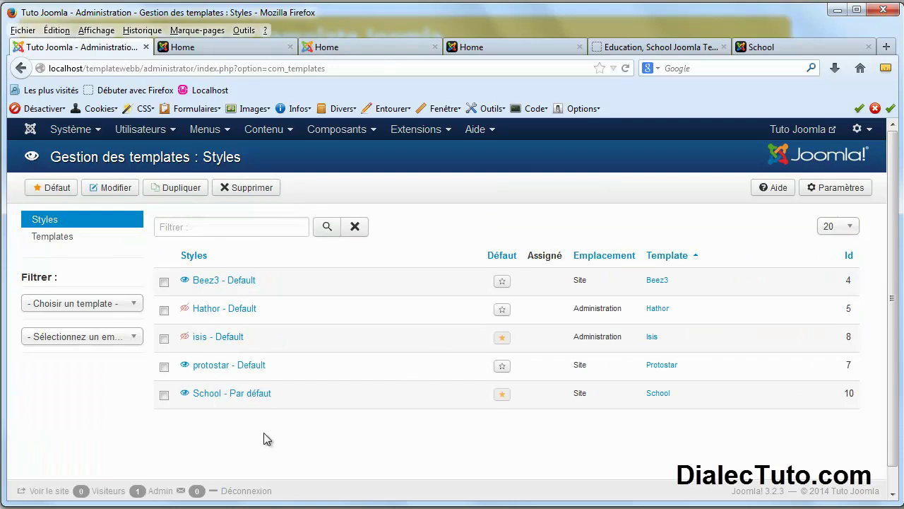
{"action": "left_click", "coordinate": [214, 400]}
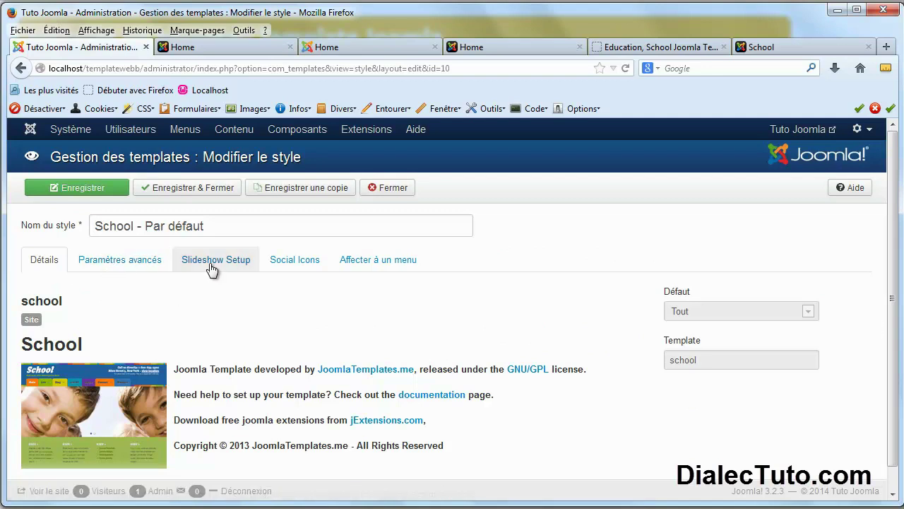
Enter dialectuto as the Facebook, Twitter, Google and Youtube value in the School style's social icon settings
{"action": "left_click", "coordinate": [290, 265]}
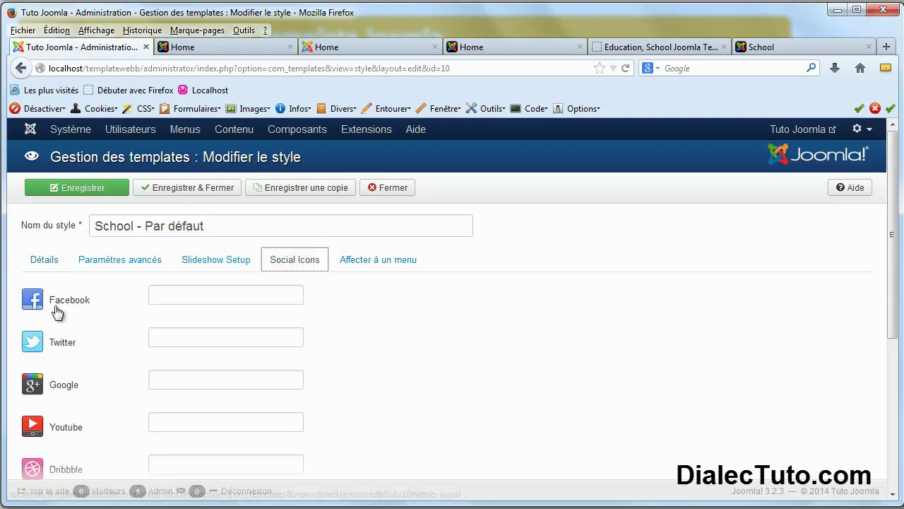
{"action": "left_click", "coordinate": [193, 295]}
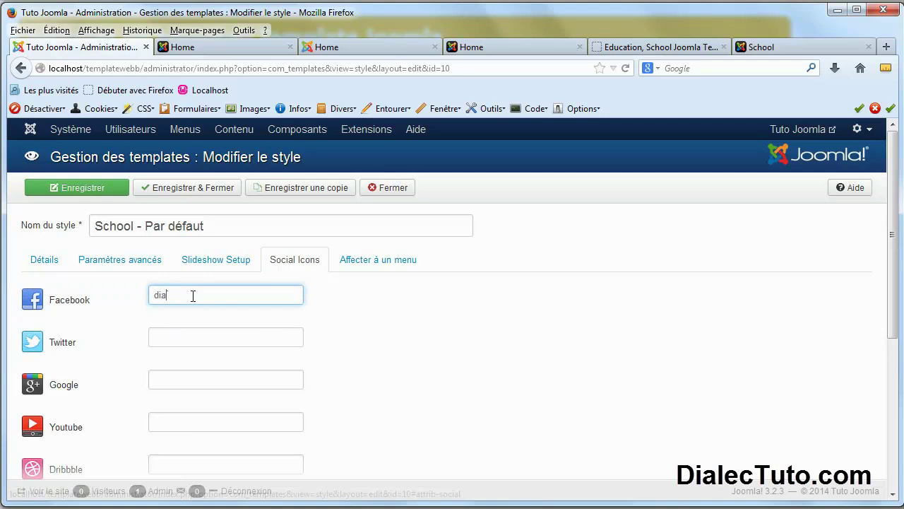
{"action": "left_click_drag", "start_coordinate": [193, 295], "coordinate": [144, 298]}
{"action": "type", "text": "dialectuto"}
{"action": "left_click_drag", "start_coordinate": [209, 300], "coordinate": [142, 293]}
{"action": "left_click", "coordinate": [204, 329]}
{"action": "type", "text": "dialectuto"}
{"action": "type", "text": "dialectuto"}
{"action": "left_click", "coordinate": [284, 422]}
{"action": "type", "text": "dialectuto"}
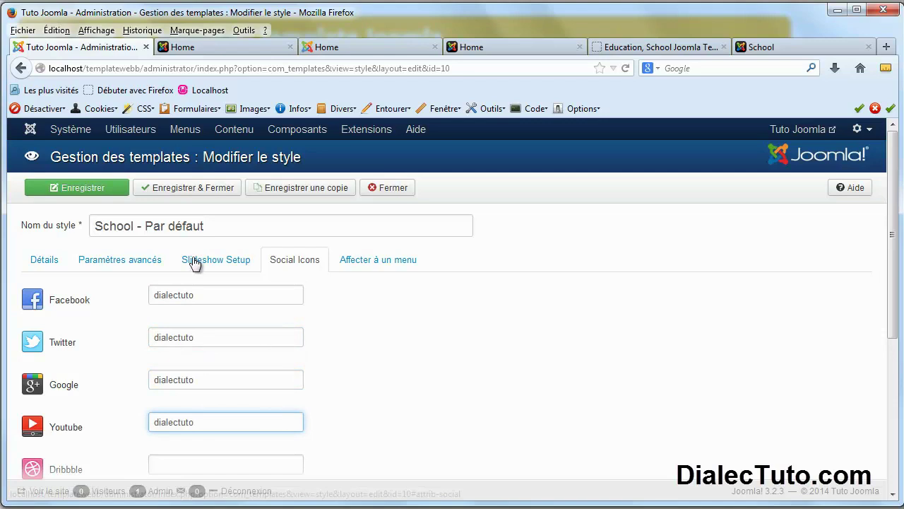
Save the School style's social icon settings and reload the site's home page to check the icons in its header
{"action": "left_click", "coordinate": [103, 195]}
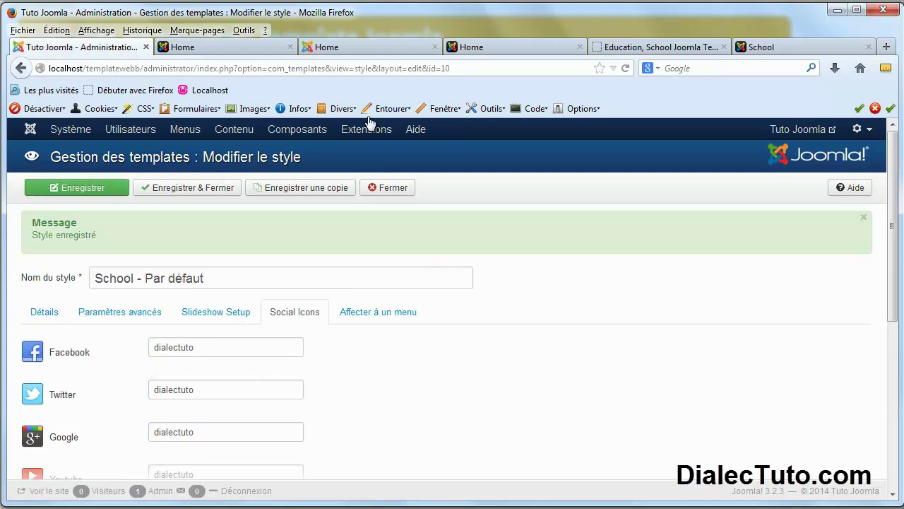
{"action": "left_click", "coordinate": [373, 49]}
{"action": "left_click", "coordinate": [495, 50]}
{"action": "left_click", "coordinate": [625, 68]}
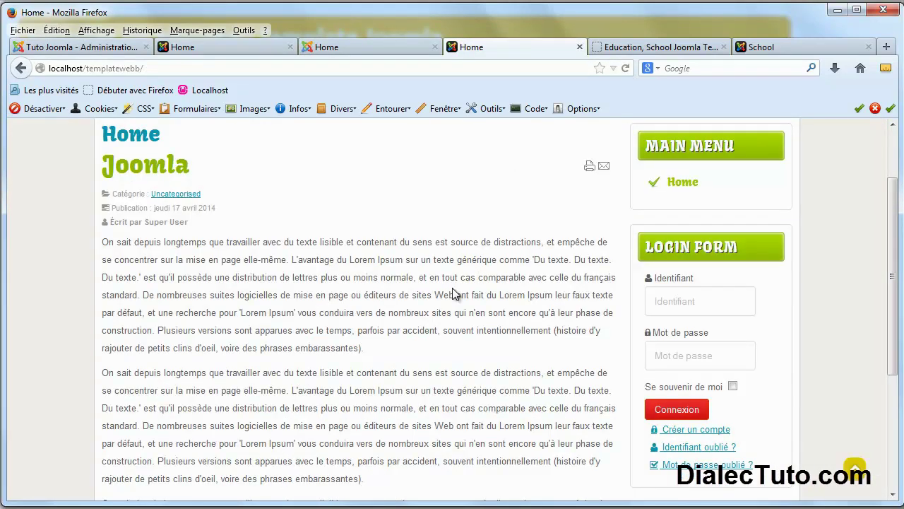
{"action": "scroll", "coordinate": [454, 294], "scroll_direction": "up", "scroll_amount": 2}
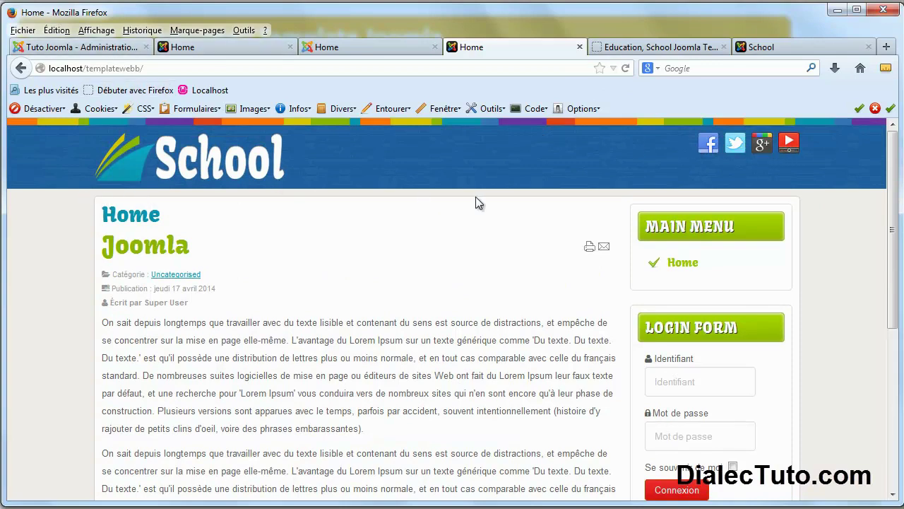
Return to the School style in the administration and open its slideshow settings at Slide 1
{"action": "left_click", "coordinate": [79, 47]}
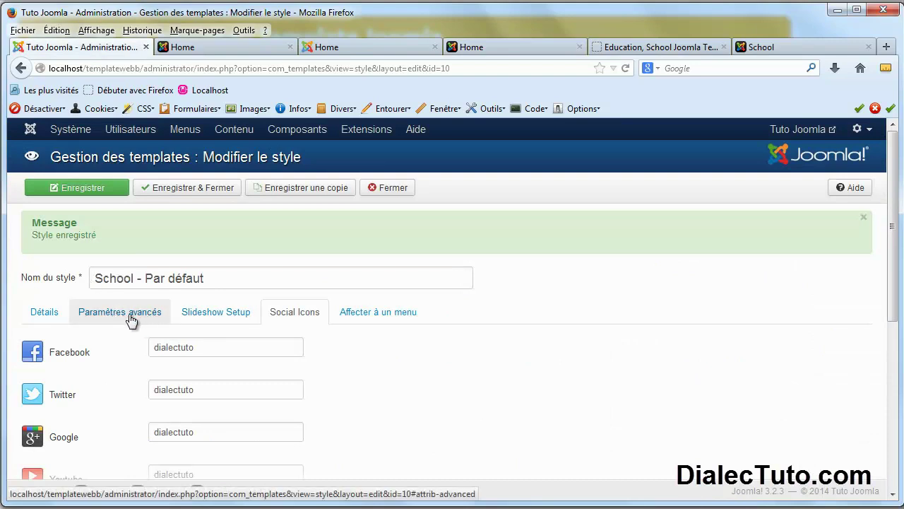
{"action": "left_click_drag", "start_coordinate": [51, 156], "coordinate": [297, 157]}
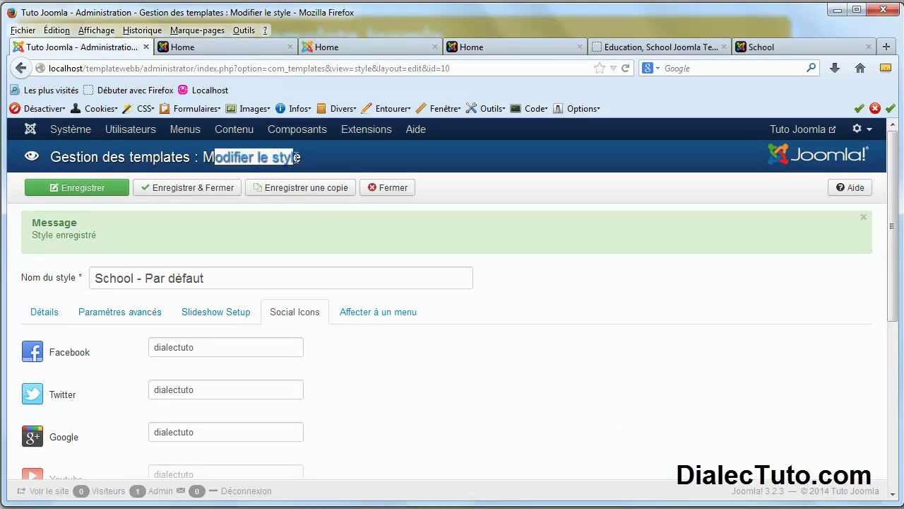
{"action": "left_click", "coordinate": [217, 315]}
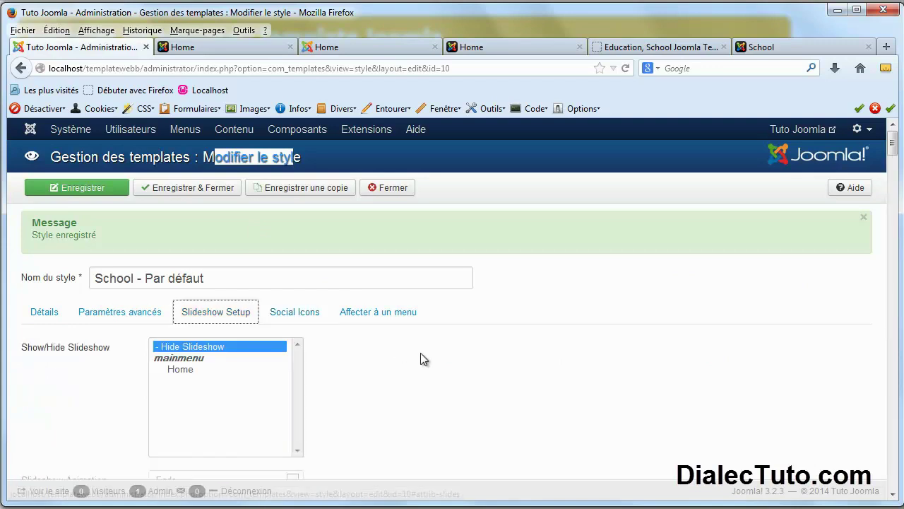
{"action": "scroll", "coordinate": [420, 357], "scroll_direction": "down", "scroll_amount": 5}
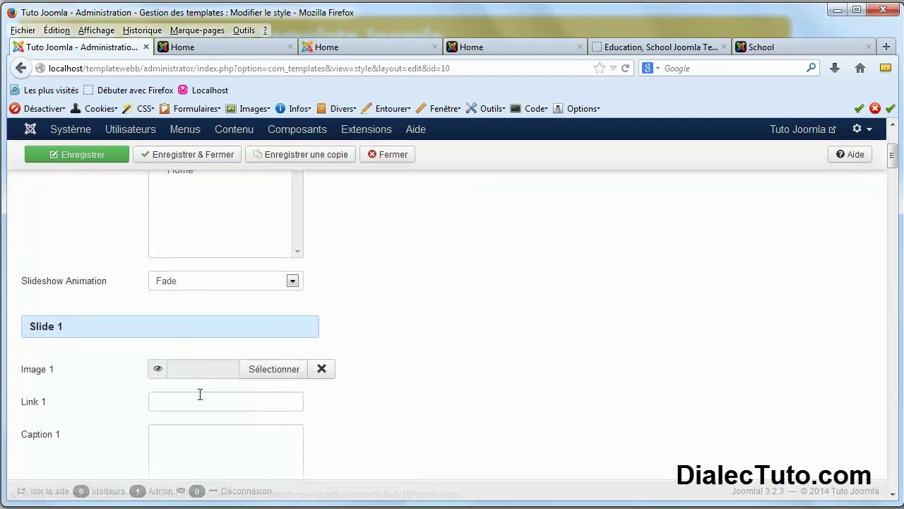
{"action": "left_click", "coordinate": [274, 373]}
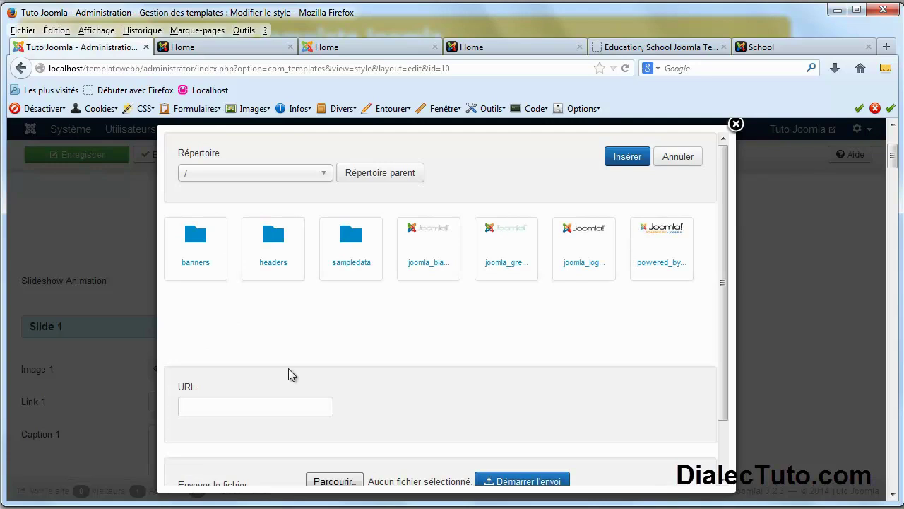
{"action": "left_click", "coordinate": [198, 244]}
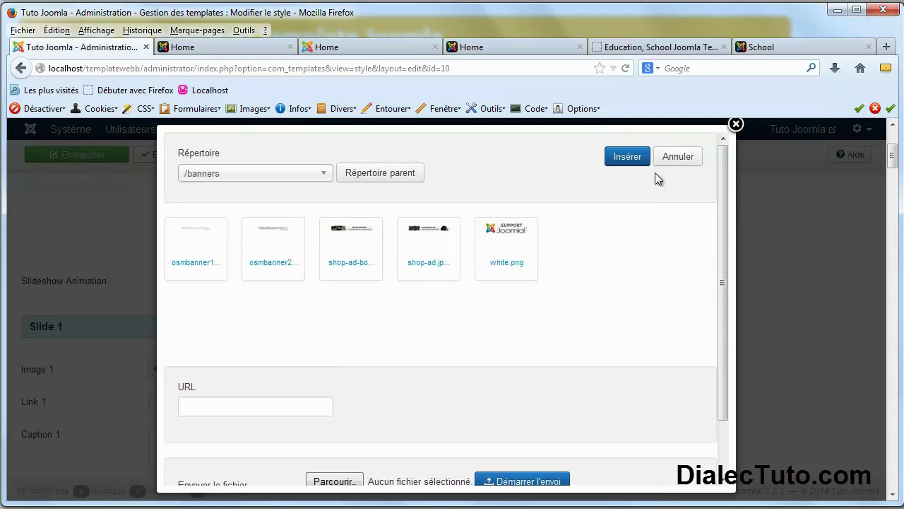
{"action": "left_click", "coordinate": [735, 125]}
Insert raindrops.jpg from the headers folder as the image of Slide 1
{"action": "left_click", "coordinate": [268, 369]}
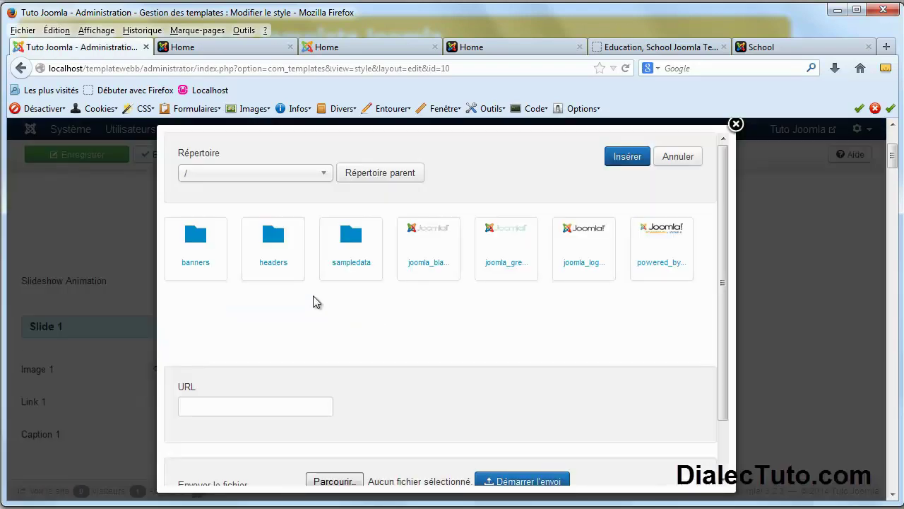
{"action": "left_click", "coordinate": [272, 243]}
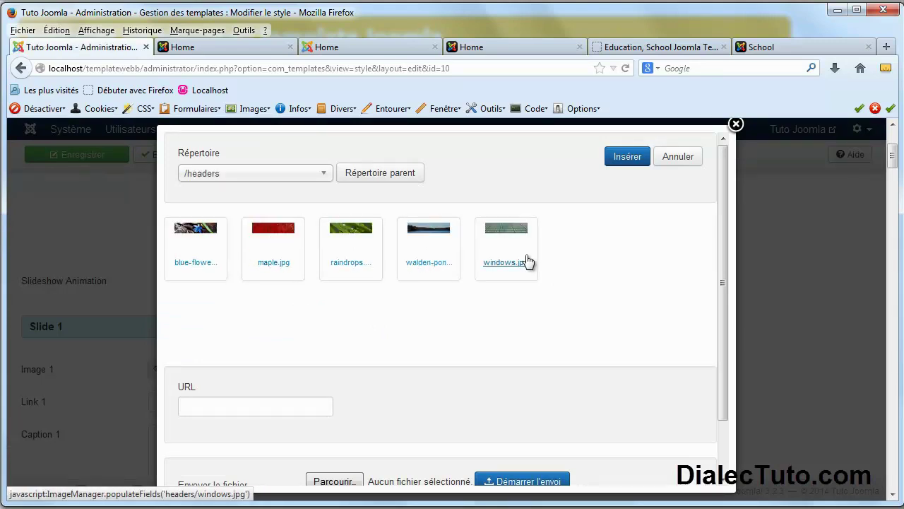
{"action": "left_click", "coordinate": [353, 253]}
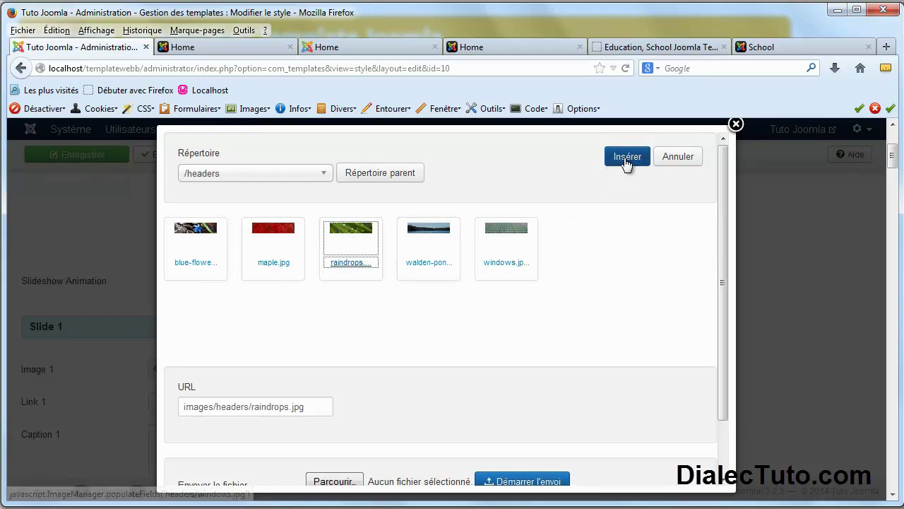
{"action": "left_click", "coordinate": [627, 157]}
{"action": "scroll", "coordinate": [406, 368], "scroll_direction": "down", "scroll_amount": 2}
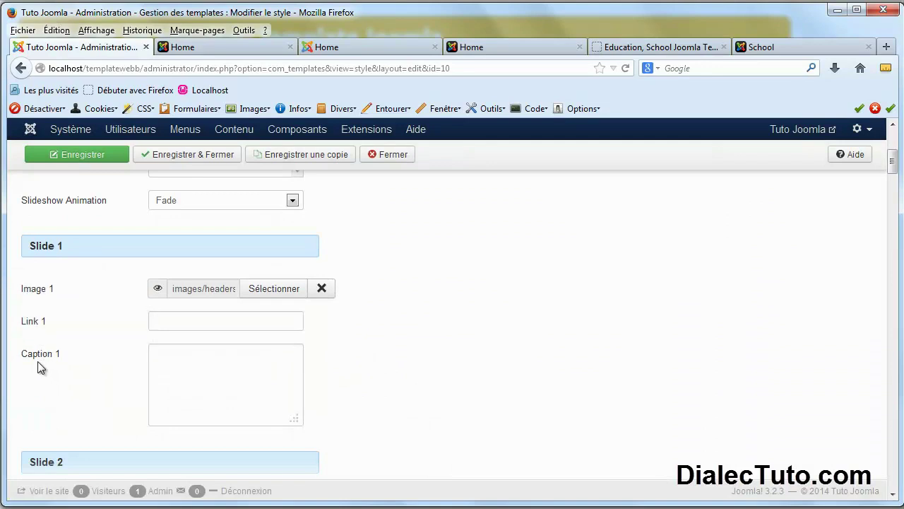
{"action": "left_click", "coordinate": [192, 375]}
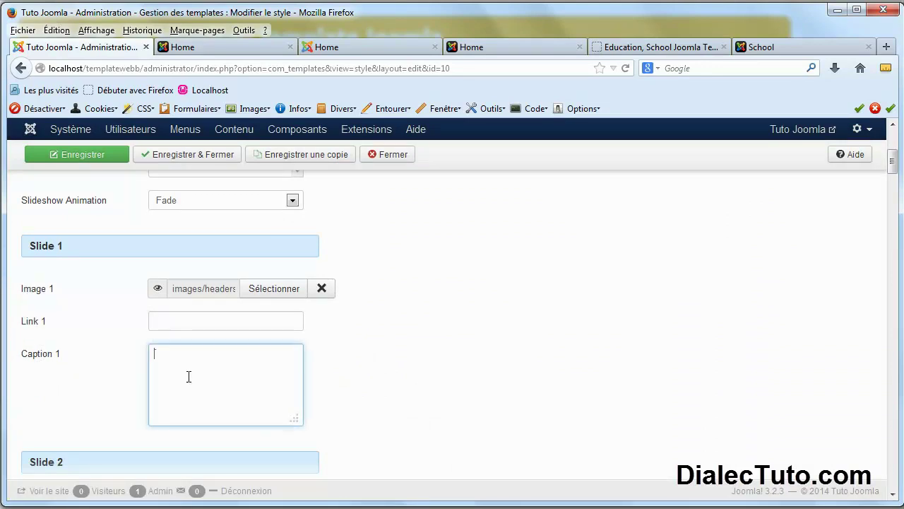
Insert the walden pond picture from the headers folder as the image of Slide 2
{"action": "scroll", "coordinate": [190, 377], "scroll_direction": "down", "scroll_amount": 2}
{"action": "left_click", "coordinate": [277, 424]}
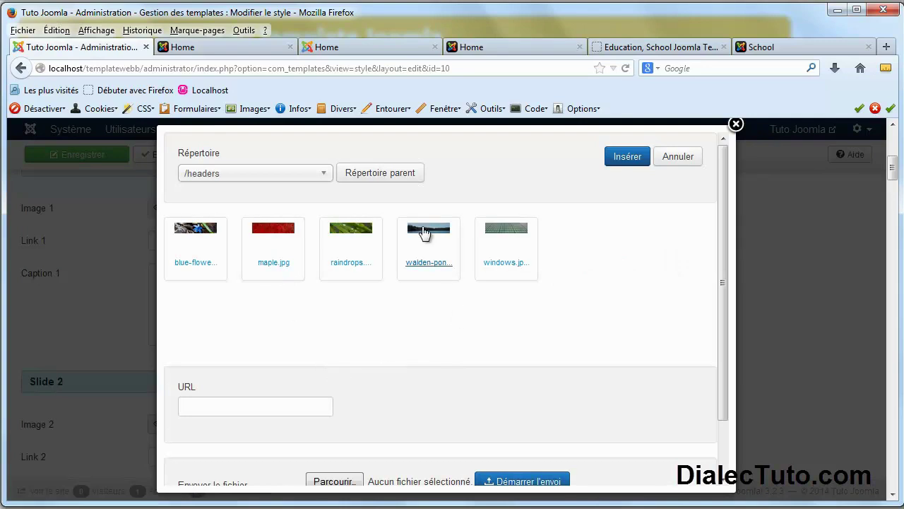
{"action": "left_click", "coordinate": [424, 232]}
{"action": "left_click", "coordinate": [627, 156]}
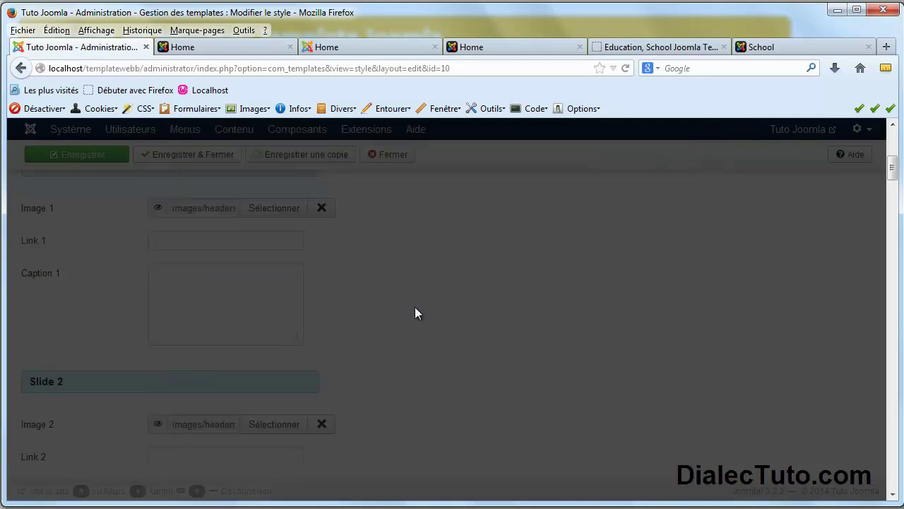
Insert windows.jpg from the headers folder as the image of Slide 3
{"action": "scroll", "coordinate": [426, 370], "scroll_direction": "down", "scroll_amount": 6}
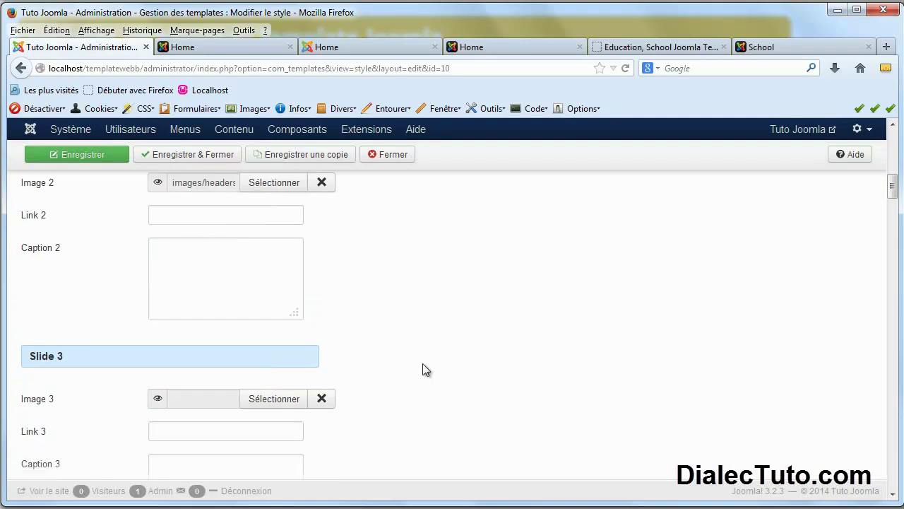
{"action": "left_click", "coordinate": [278, 400]}
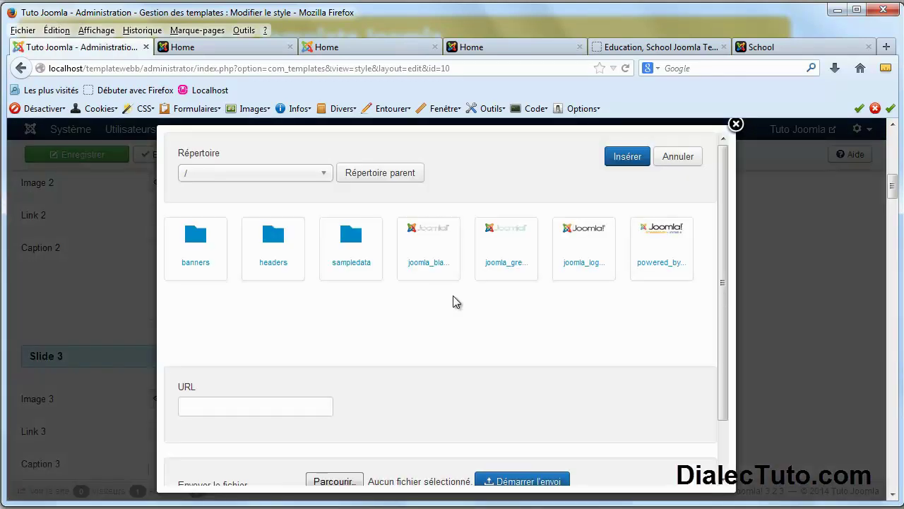
{"action": "left_click", "coordinate": [275, 243]}
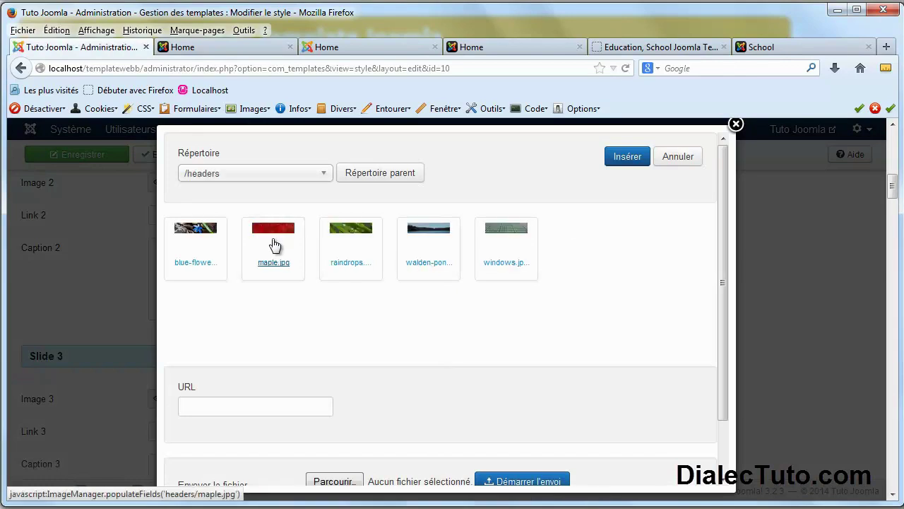
{"action": "left_click", "coordinate": [513, 235]}
{"action": "left_click", "coordinate": [630, 158]}
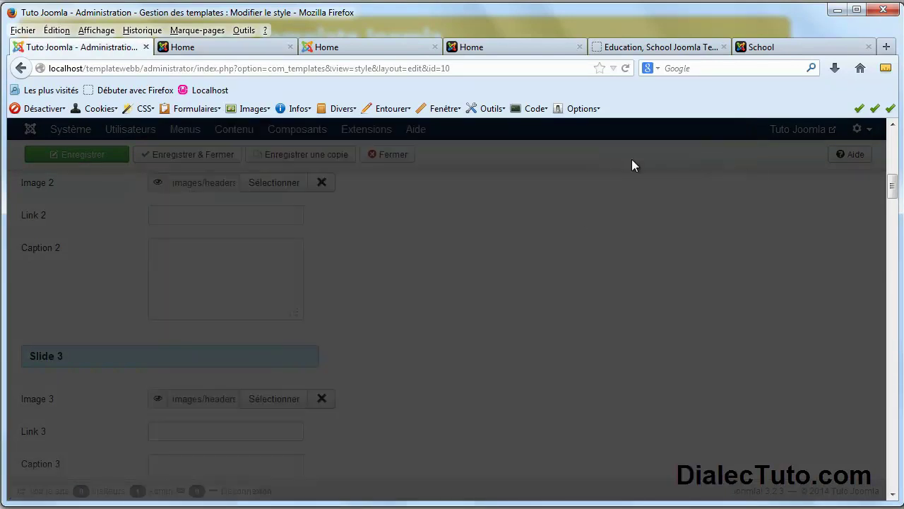
Set the slideshow to show on the Home item of mainmenu and save the style
{"action": "scroll", "coordinate": [455, 355], "scroll_direction": "up", "scroll_amount": 10}
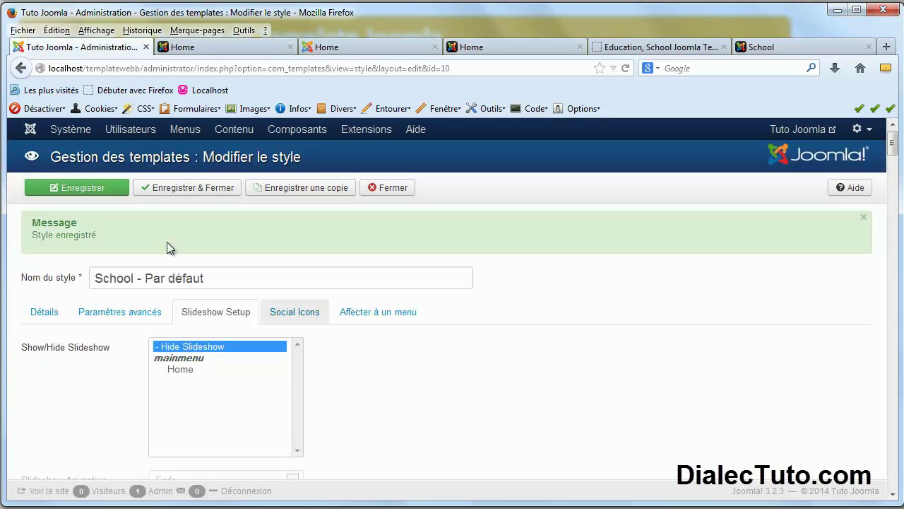
{"action": "left_click", "coordinate": [183, 370]}
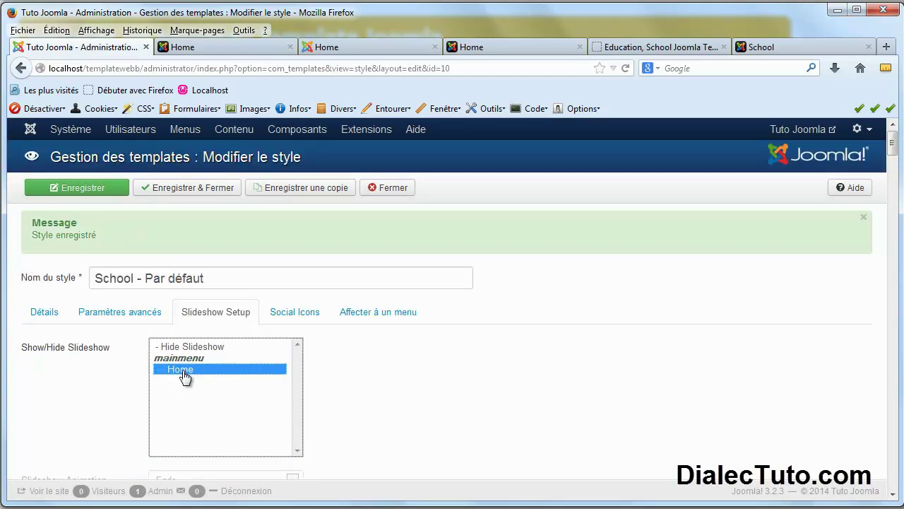
{"action": "left_click", "coordinate": [79, 189]}
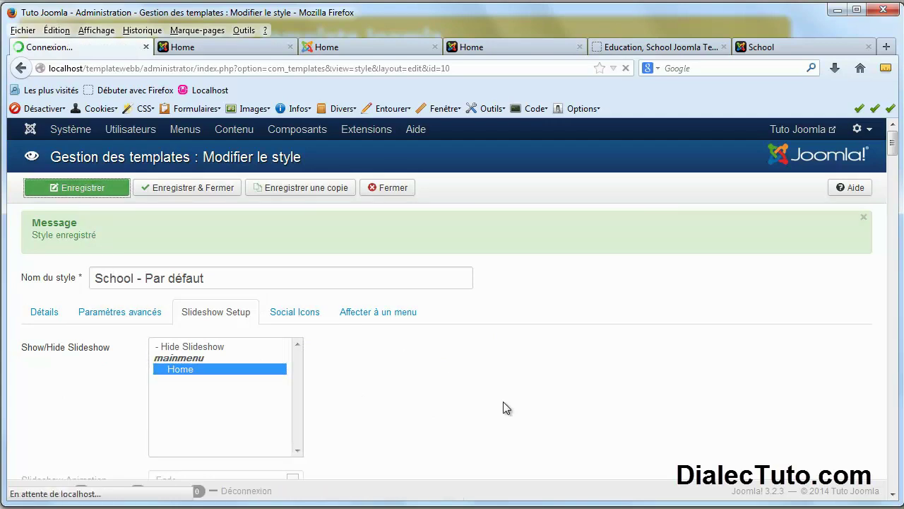
Reload the site's home page and browse through the three slides of its slideshow
{"action": "left_click", "coordinate": [492, 46]}
{"action": "left_click", "coordinate": [625, 68]}
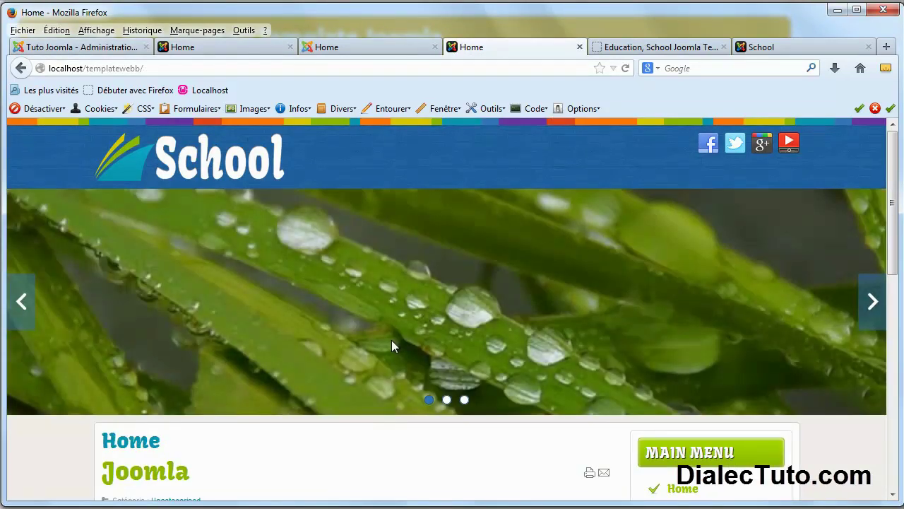
{"action": "left_click", "coordinate": [869, 311]}
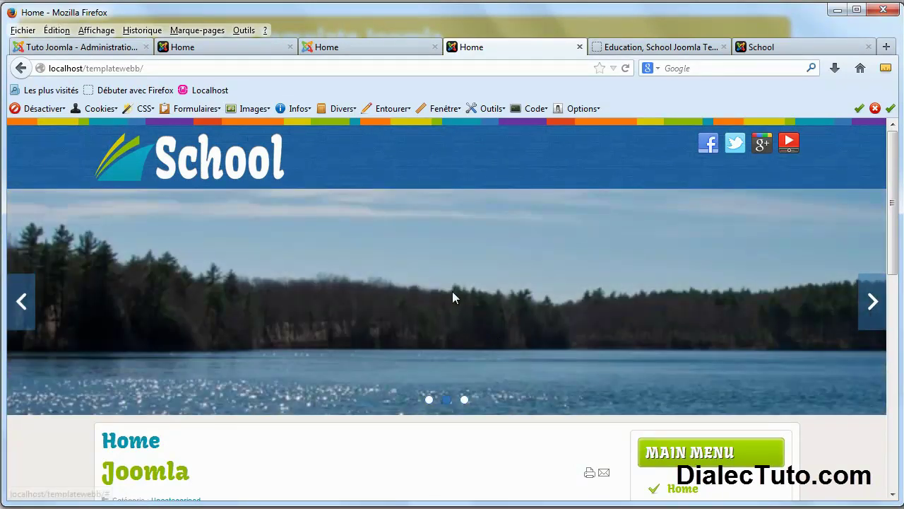
{"action": "left_click", "coordinate": [464, 401]}
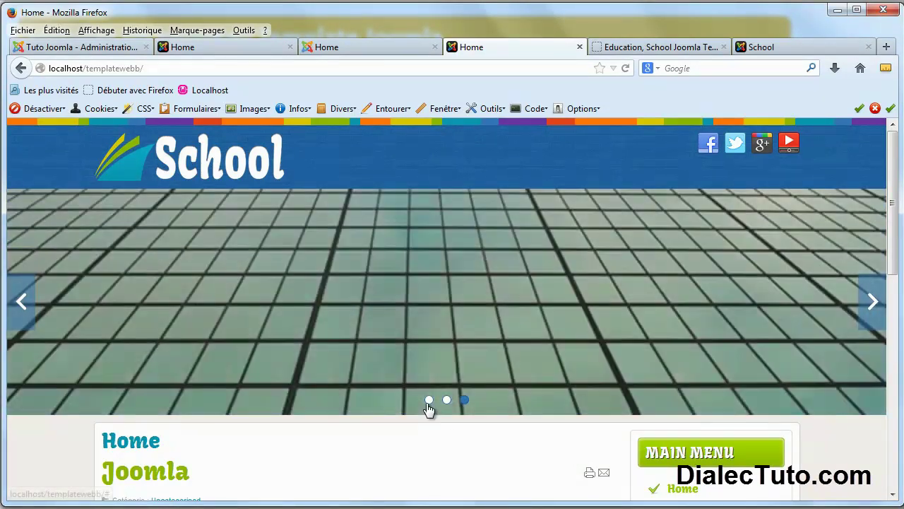
{"action": "left_click", "coordinate": [429, 401]}
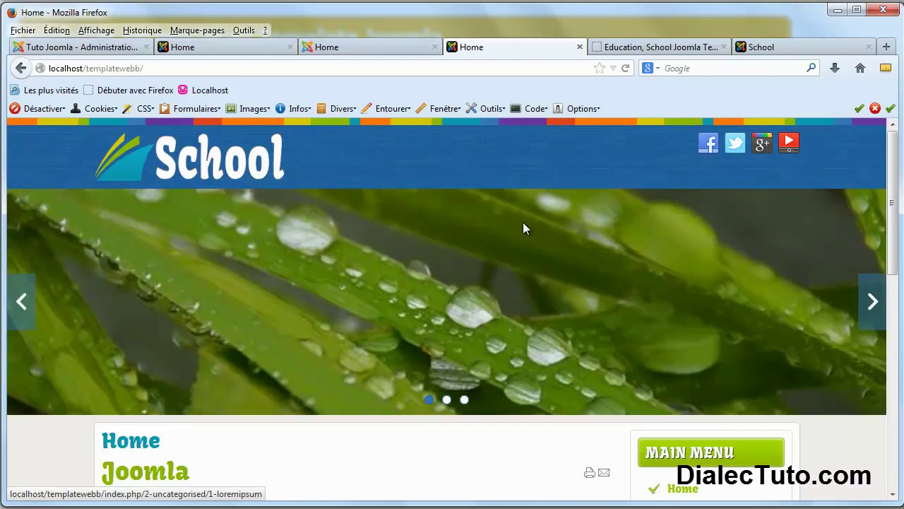
Make protostar - Default the default site style in the template manager and reload the site's home page
{"action": "left_click", "coordinate": [102, 51]}
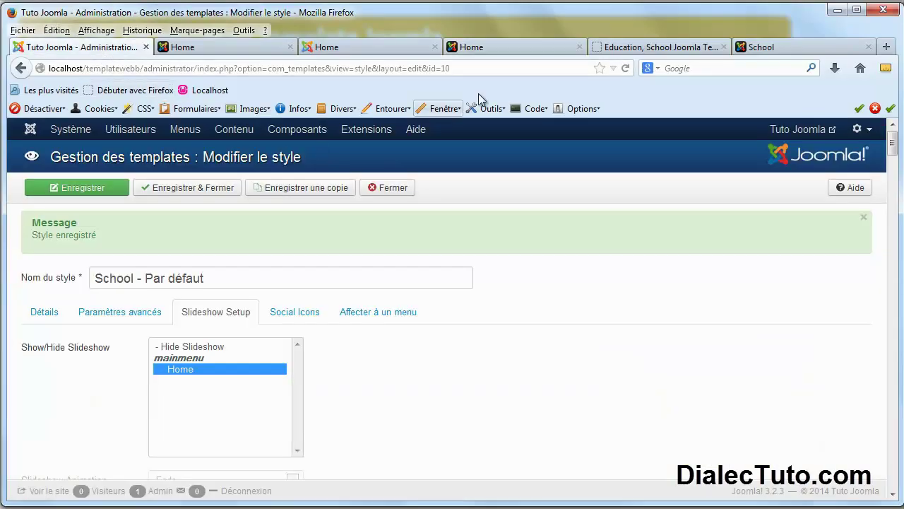
{"action": "left_click", "coordinate": [515, 47]}
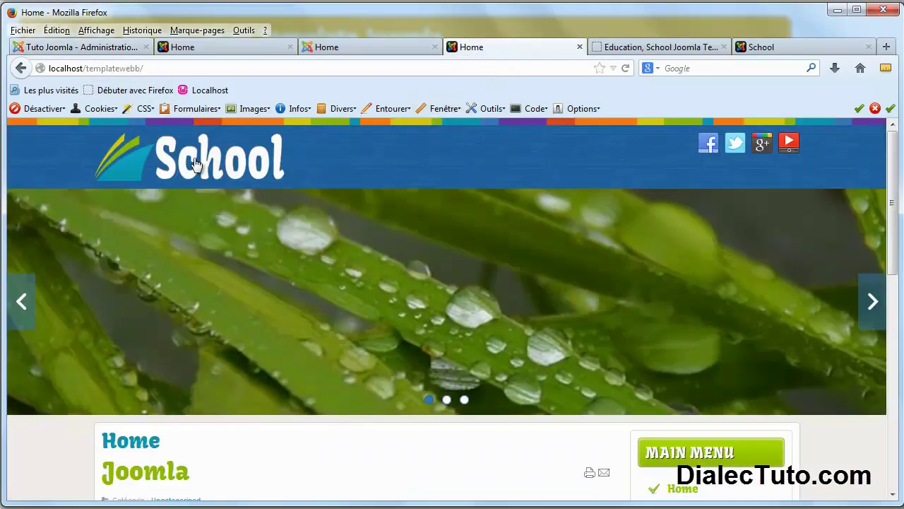
{"action": "left_click", "coordinate": [97, 48]}
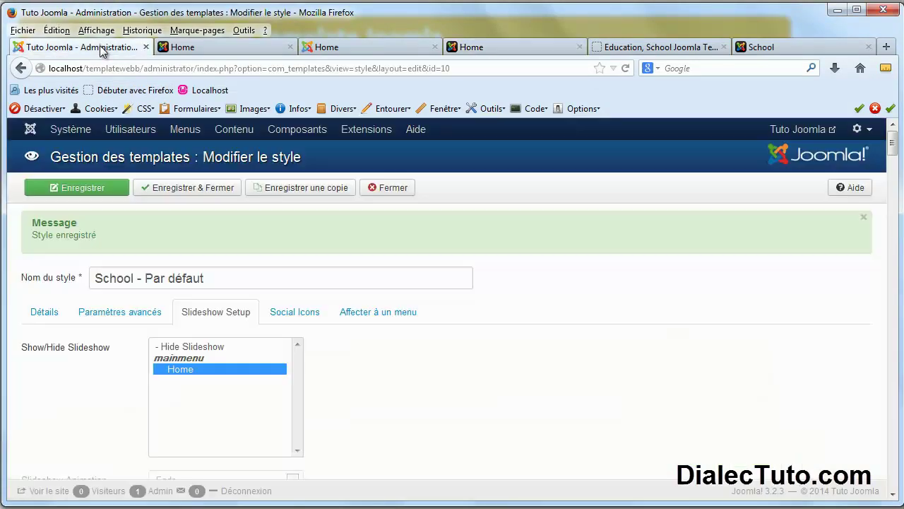
{"action": "left_click", "coordinate": [392, 189]}
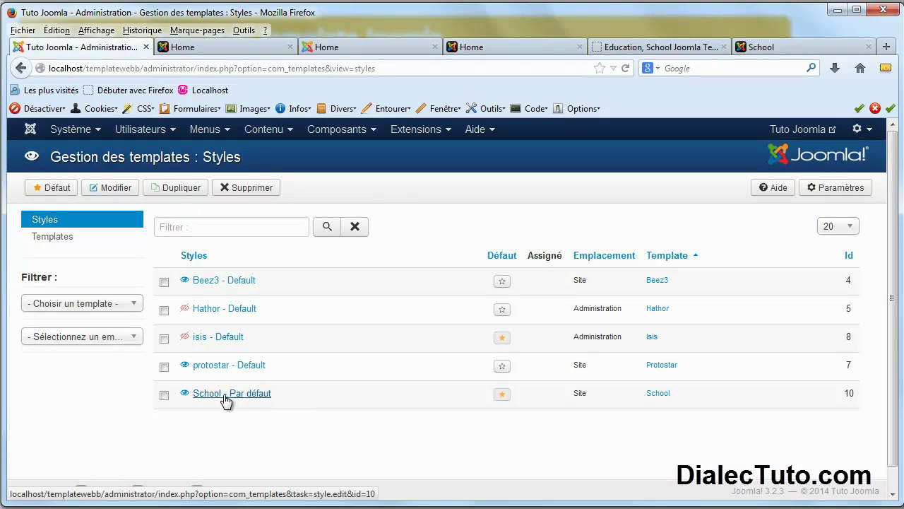
{"action": "left_click", "coordinate": [501, 367]}
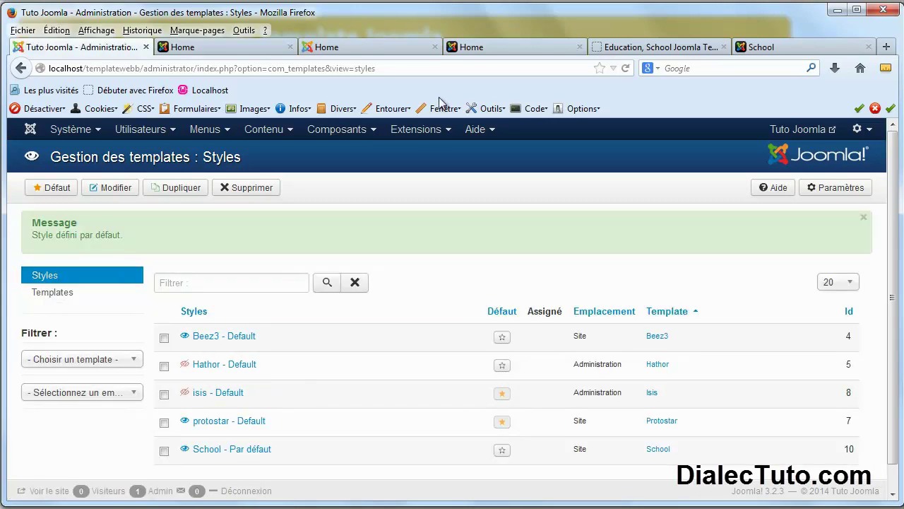
{"action": "left_click", "coordinate": [495, 51]}
{"action": "left_click", "coordinate": [626, 68]}
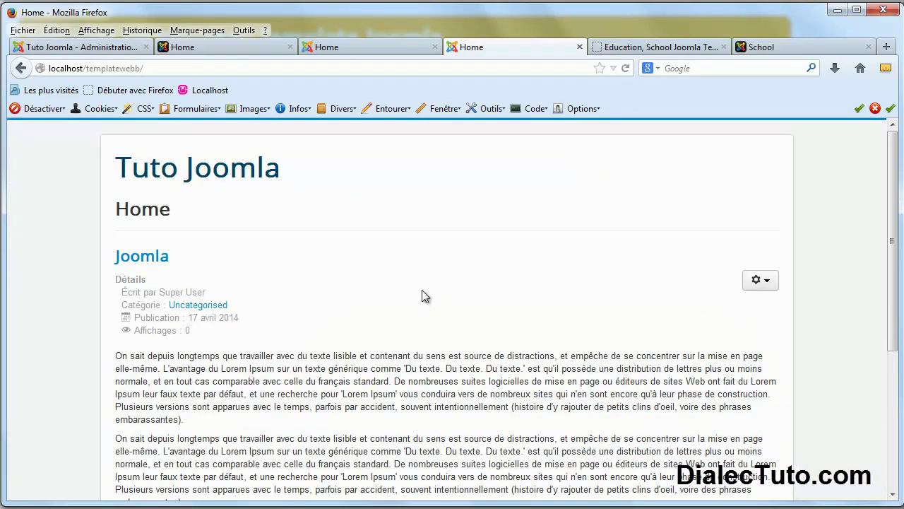
Return to the Joomla administration and open the list of installed extensions in the extension manager
{"action": "left_click", "coordinate": [115, 54]}
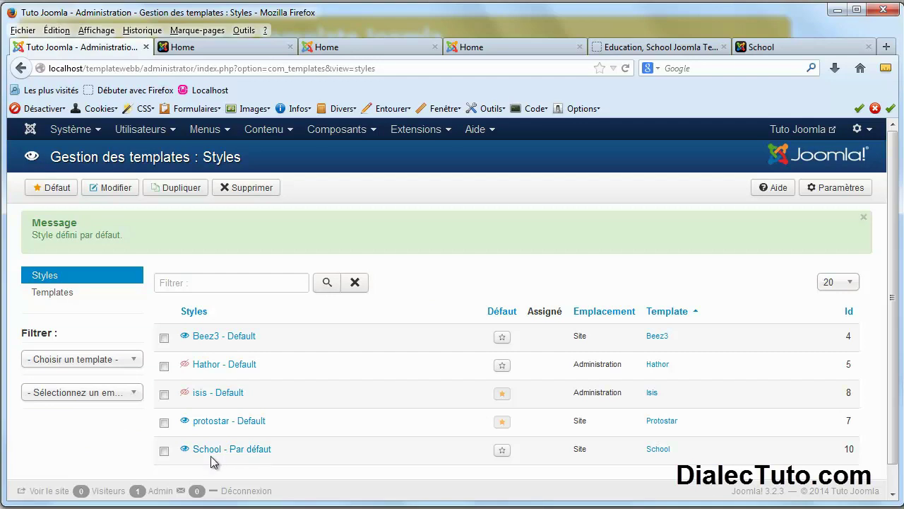
{"action": "left_click", "coordinate": [447, 134]}
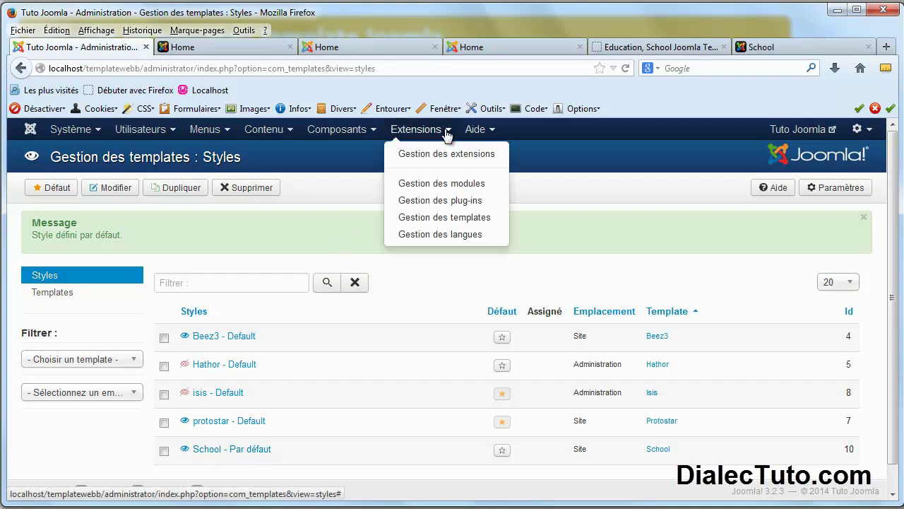
{"action": "left_click", "coordinate": [470, 159]}
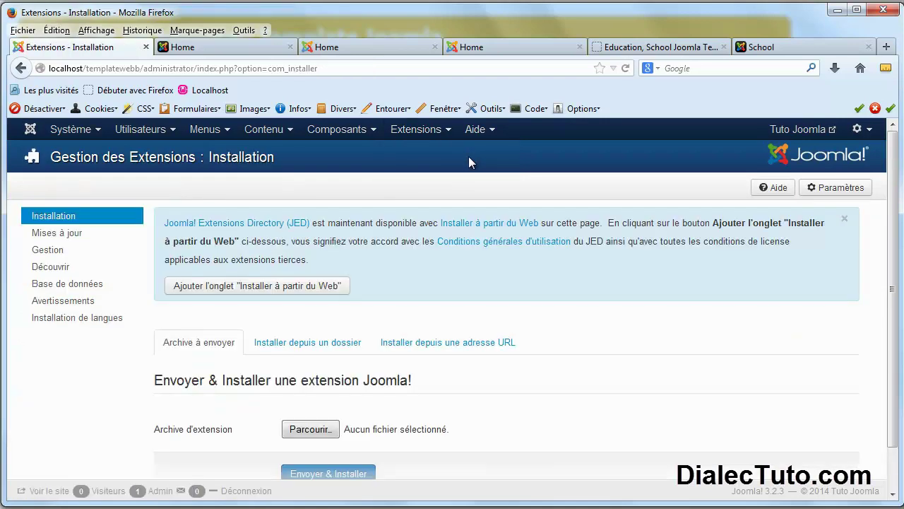
{"action": "left_click", "coordinate": [61, 253]}
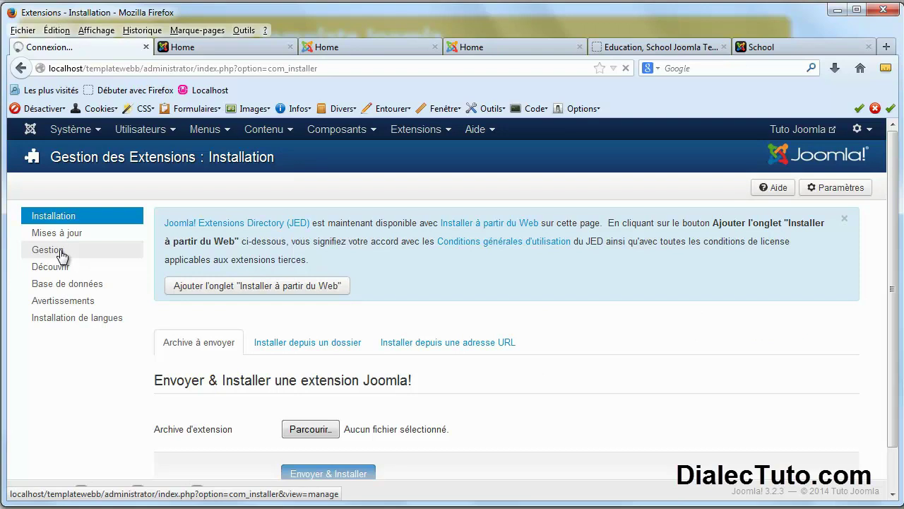
Search the installed extensions for "school" and uninstall the School template
{"action": "left_click", "coordinate": [195, 241]}
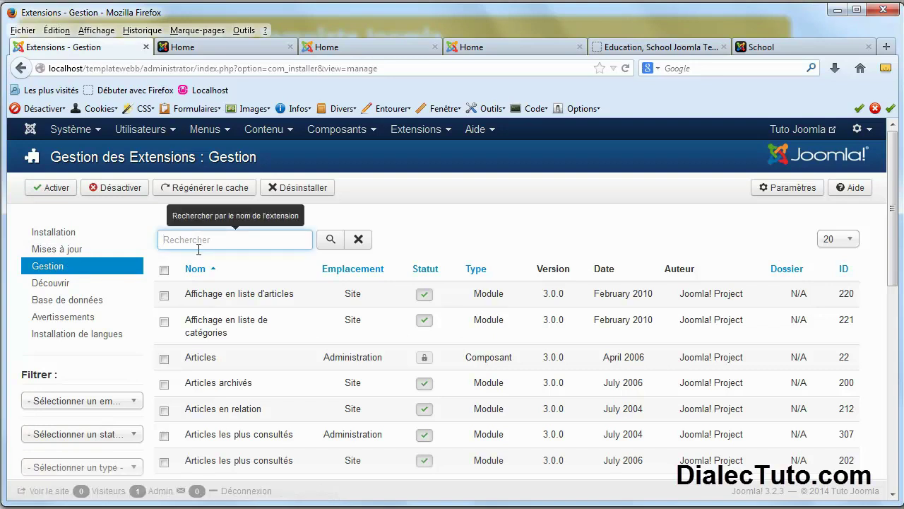
{"action": "type", "text": "school"}
{"action": "left_click", "coordinate": [335, 240]}
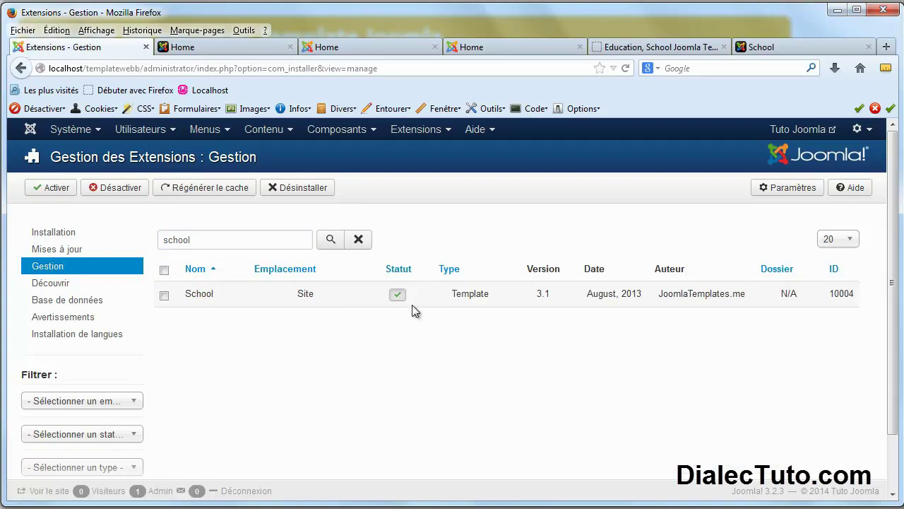
{"action": "left_click", "coordinate": [164, 296]}
{"action": "left_click", "coordinate": [299, 190]}
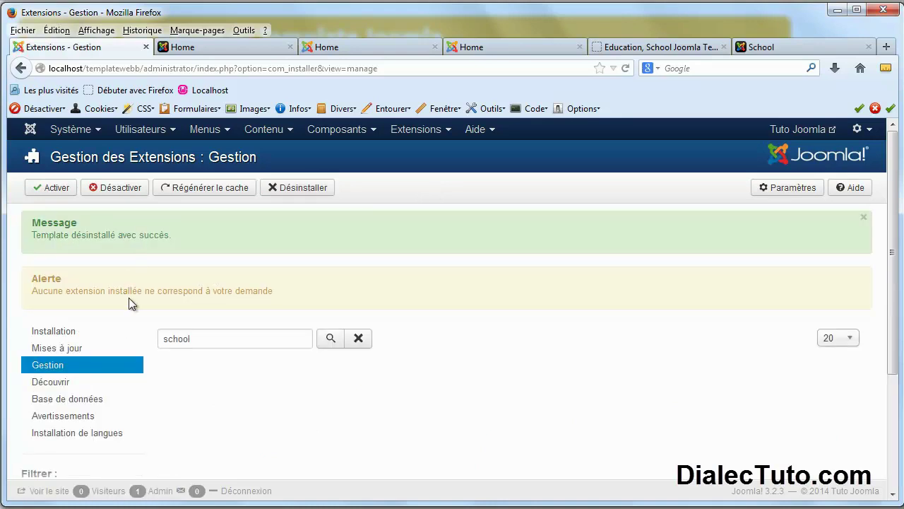
Clear the "school" filter from the extension list and open the template manager's list of styles
{"action": "left_click_drag", "start_coordinate": [204, 338], "coordinate": [157, 341]}
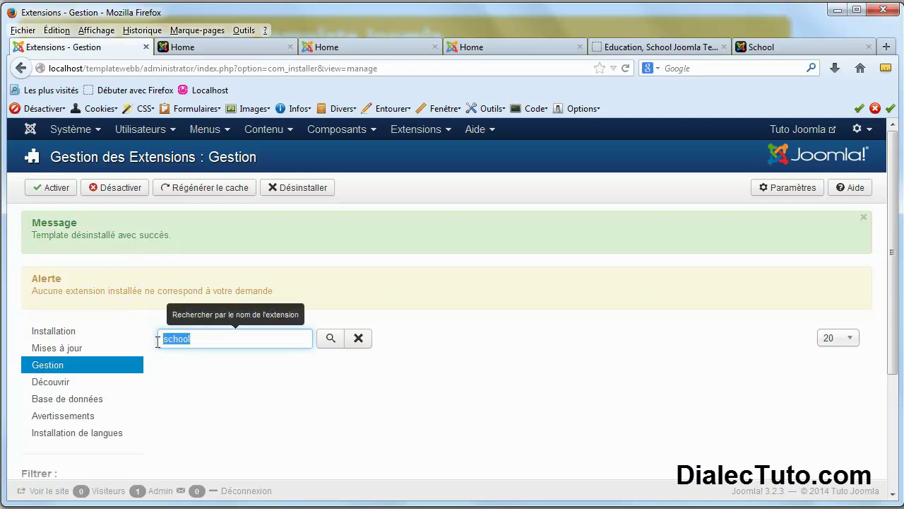
{"action": "key", "text": "BackSpace"}
{"action": "left_click", "coordinate": [330, 342]}
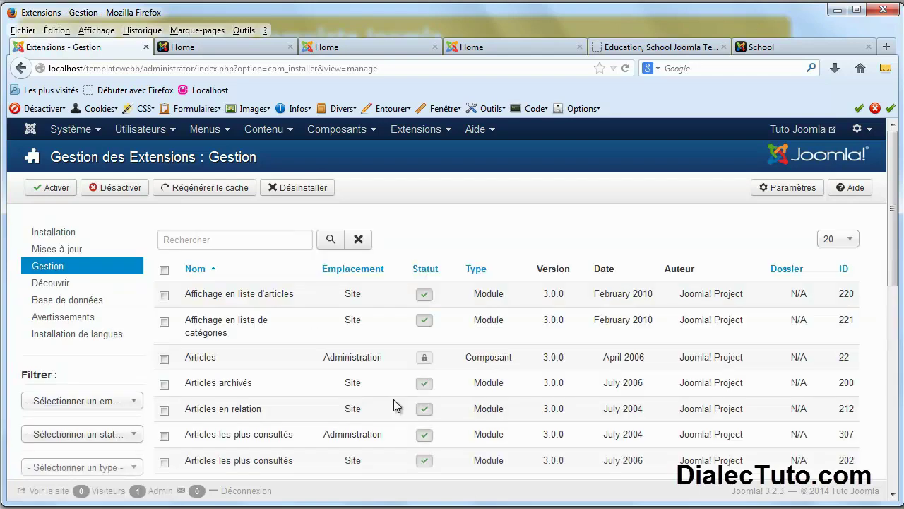
{"action": "left_click", "coordinate": [449, 137]}
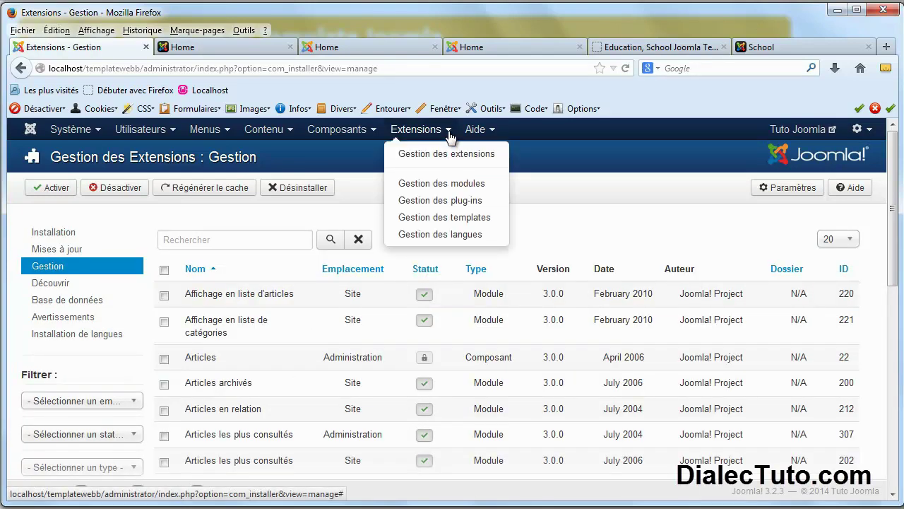
{"action": "left_click", "coordinate": [465, 223]}
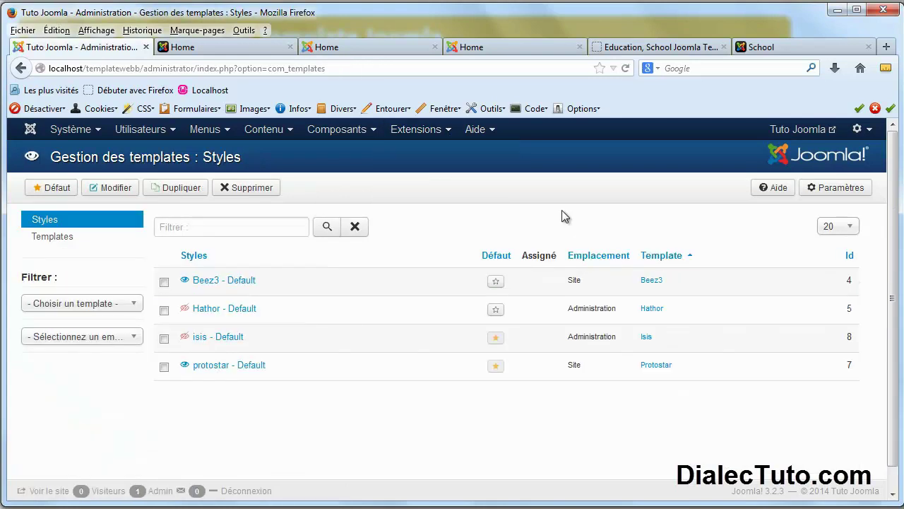
Close the module position previews of the protostar and School templates and reload the site's home page
{"action": "left_click", "coordinate": [389, 46]}
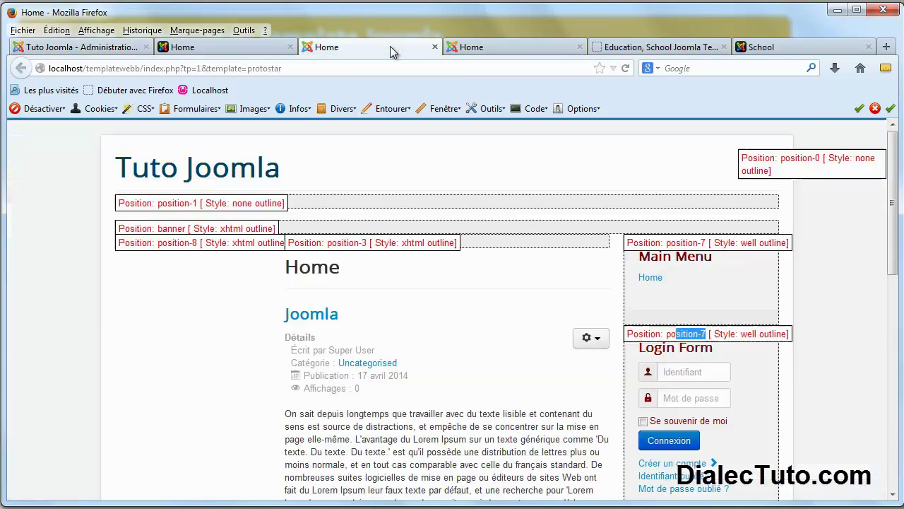
{"action": "middle_click", "coordinate": [363, 50]}
{"action": "left_click", "coordinate": [224, 50]}
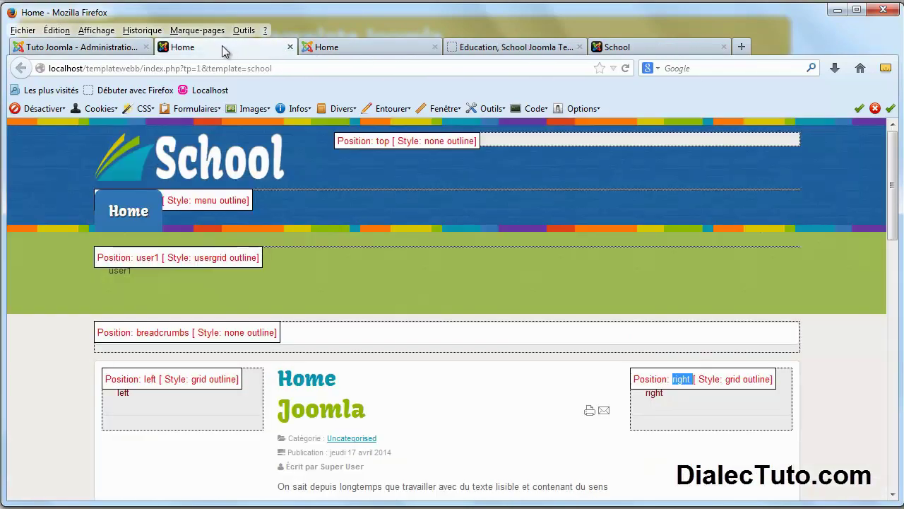
{"action": "middle_click", "coordinate": [225, 49]}
{"action": "left_click", "coordinate": [625, 68]}
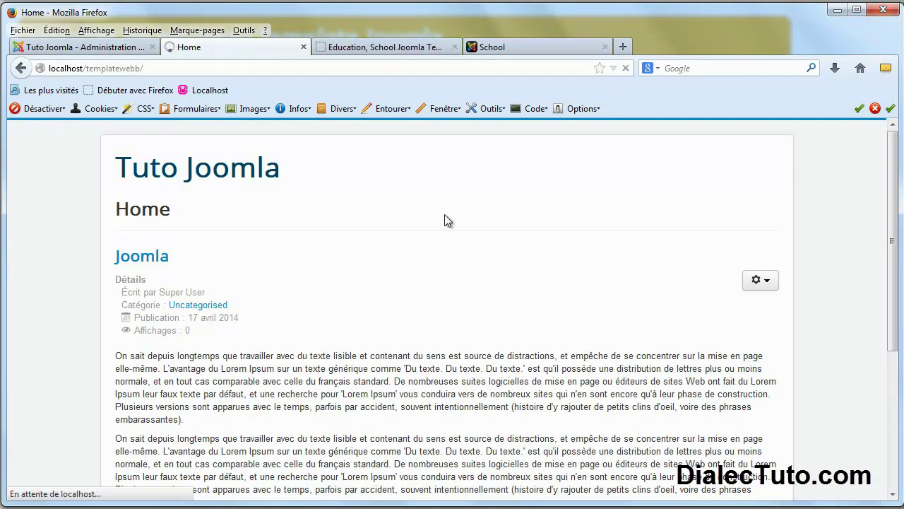
{"action": "left_click", "coordinate": [837, 12]}
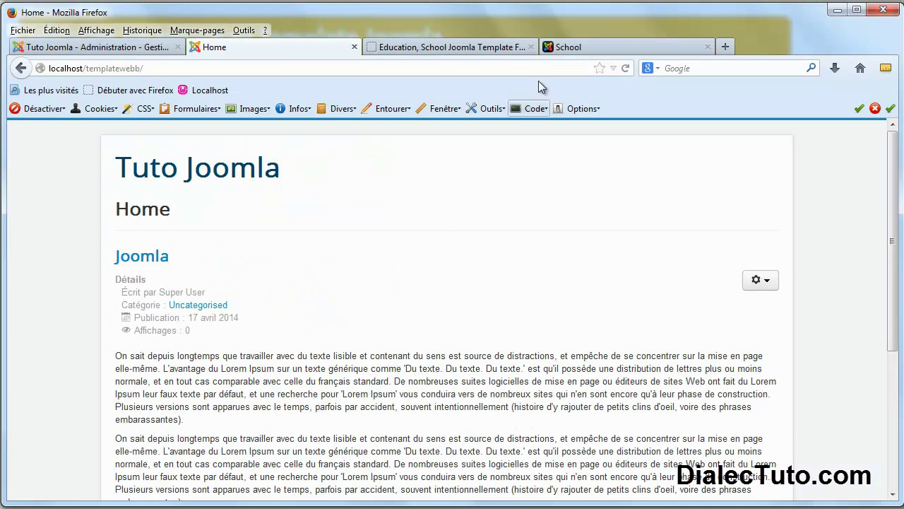
Review the School template's live demo, then its main features and the menu coloring tutorial on its description page
{"action": "left_click", "coordinate": [578, 49]}
{"action": "scroll", "coordinate": [483, 189], "scroll_direction": "down", "scroll_amount": 3}
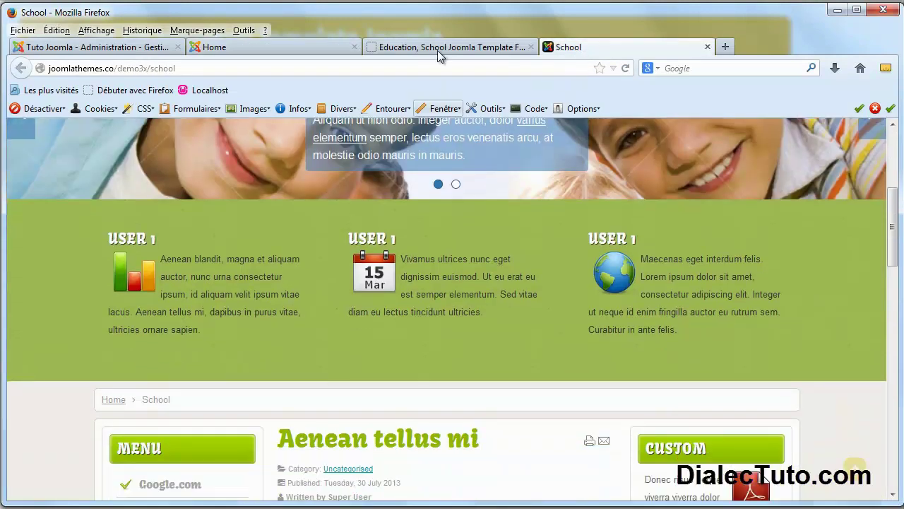
{"action": "left_click", "coordinate": [437, 49]}
{"action": "scroll", "coordinate": [455, 264], "scroll_direction": "down", "scroll_amount": 6}
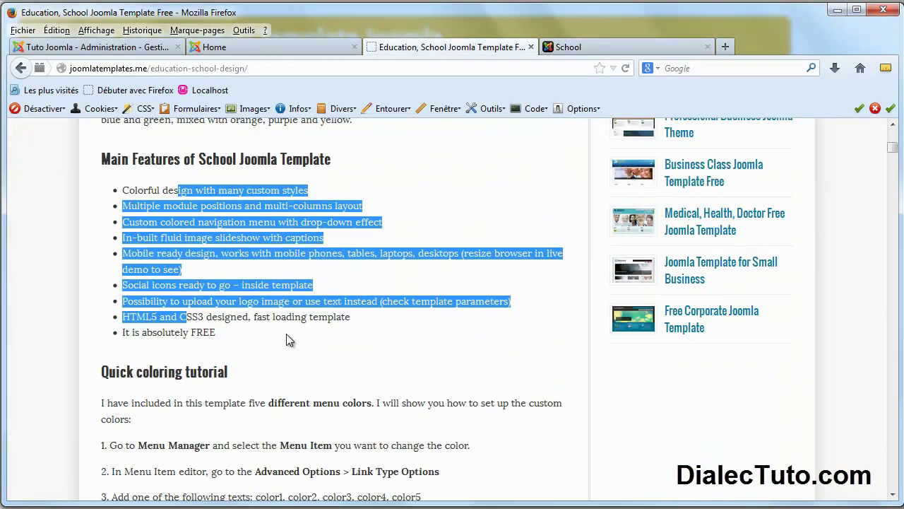
{"action": "left_click", "coordinate": [217, 304]}
{"action": "left_click_drag", "start_coordinate": [217, 303], "coordinate": [129, 156]}
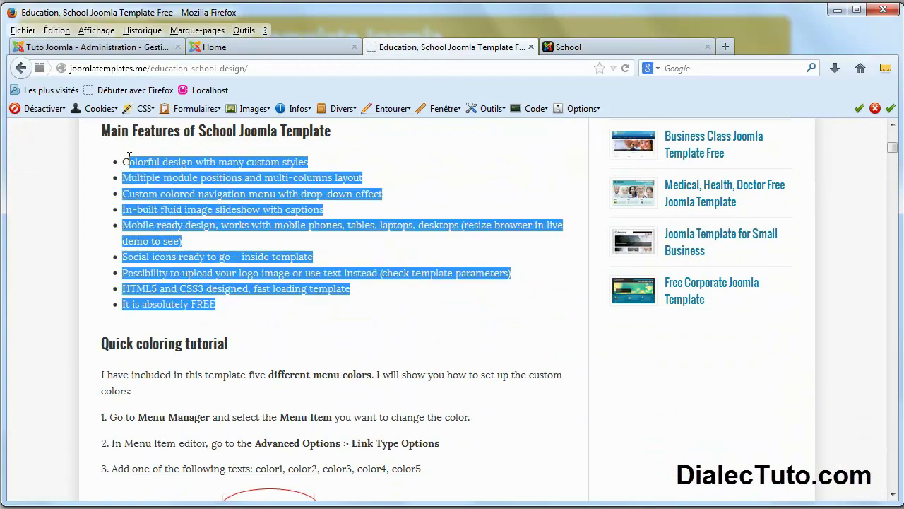
{"action": "scroll", "coordinate": [269, 298], "scroll_direction": "down", "scroll_amount": 5}
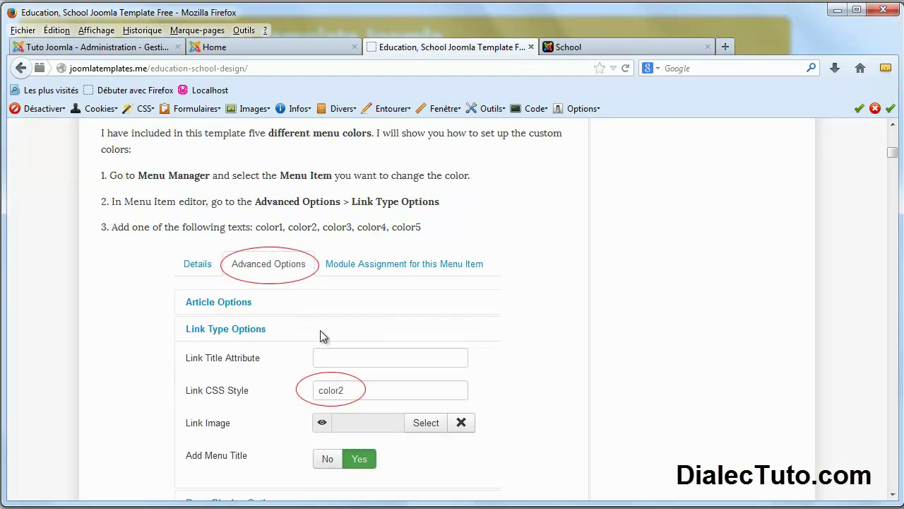
{"action": "scroll", "coordinate": [534, 364], "scroll_direction": "up", "scroll_amount": 5}
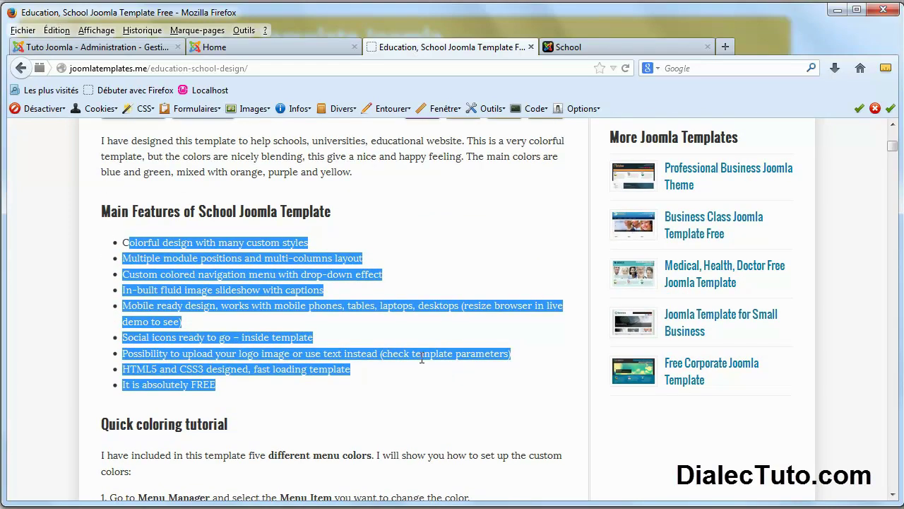
{"action": "scroll", "coordinate": [422, 358], "scroll_direction": "up", "scroll_amount": 5}
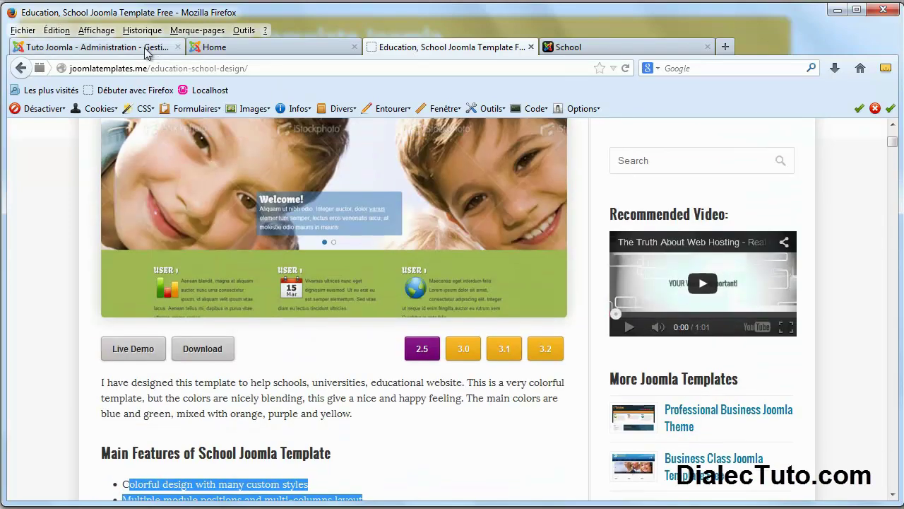